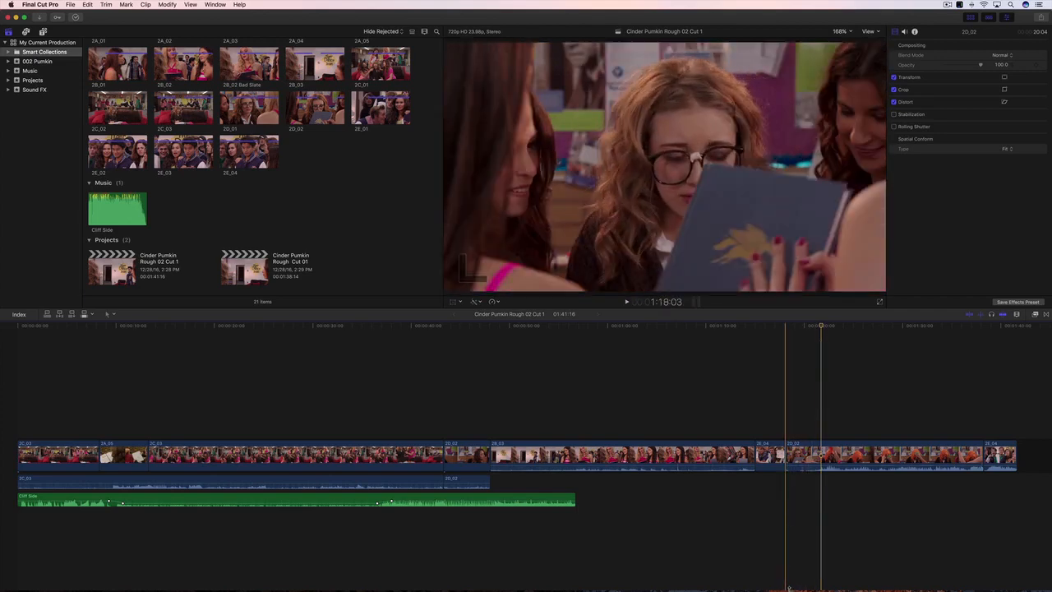
Step: Search the App Store for "final cut pro" and open the Final Cut Pro product page
{"action": "mouse_move", "coordinate": [799, 576]}
{"action": "left_click", "coordinate": [743, 575]}
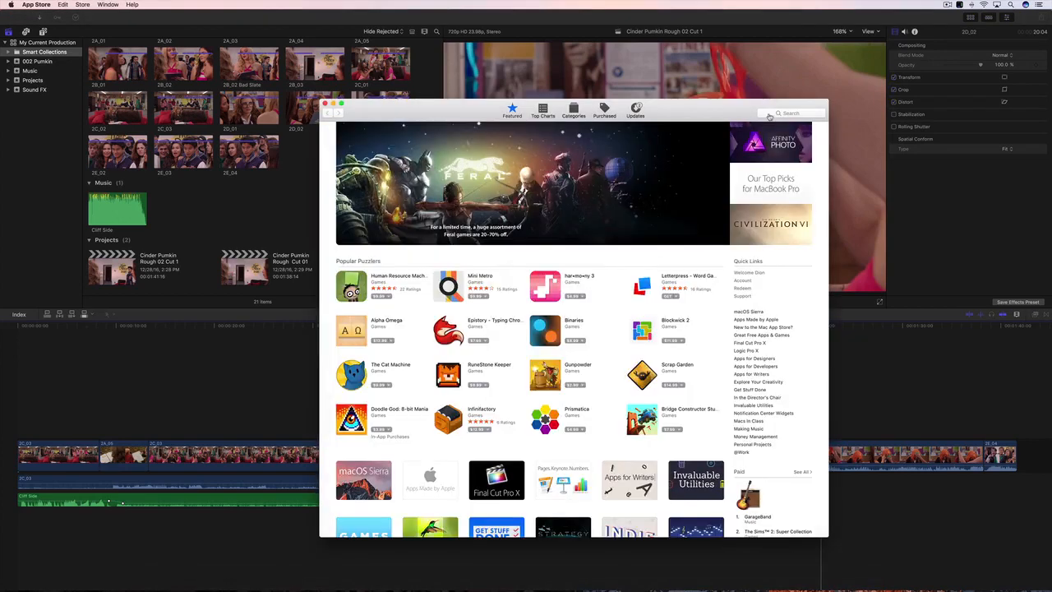
{"action": "left_click", "coordinate": [769, 115]}
{"action": "type", "text": "final cut pro"}
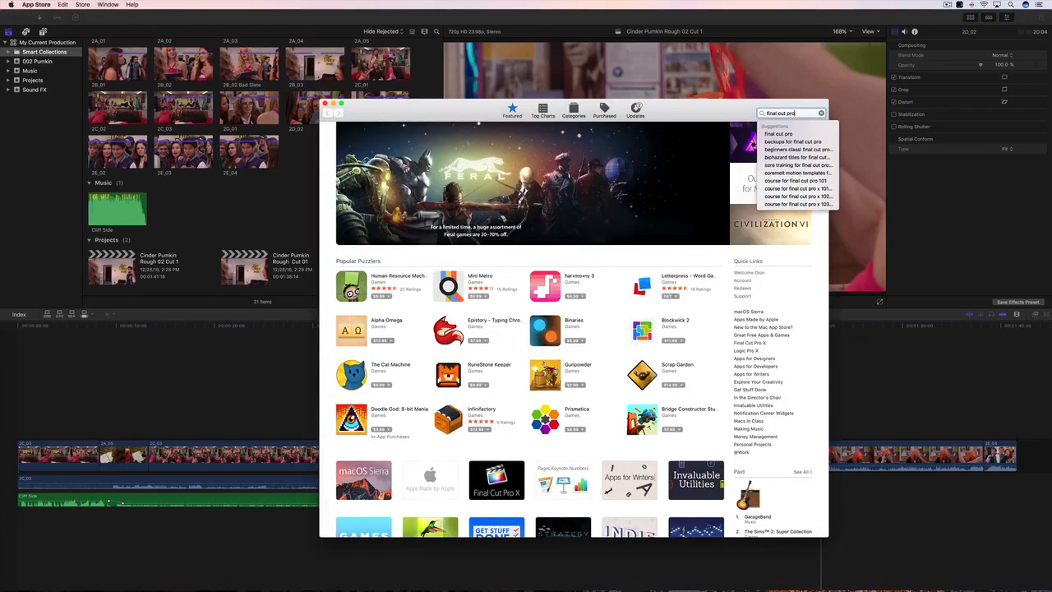
{"action": "key", "text": "Return"}
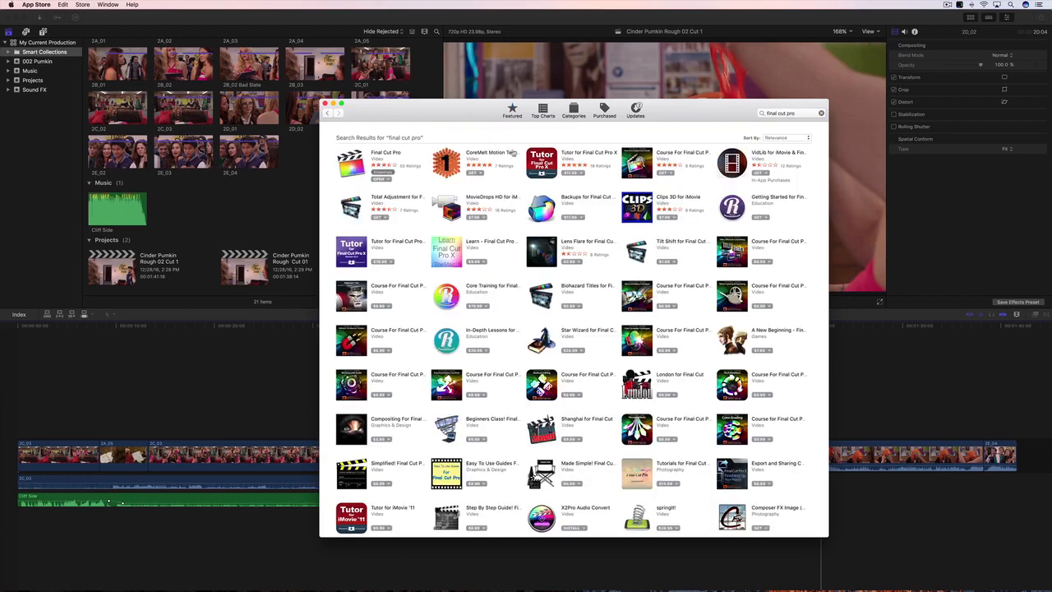
{"action": "left_click", "coordinate": [381, 153]}
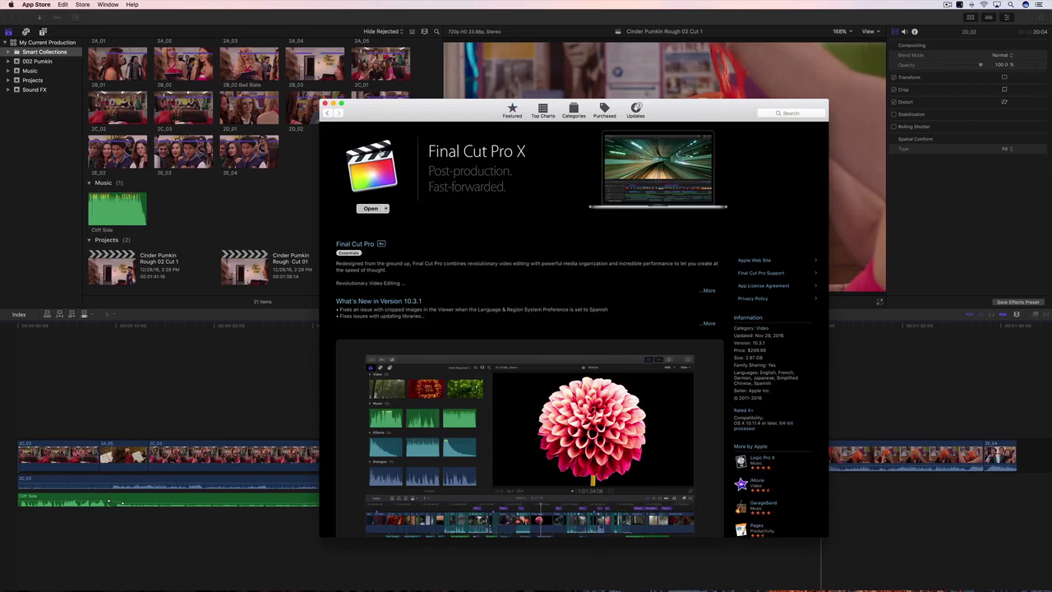
Step: Switch back to Final Cut Pro and close the My Current Production library
{"action": "key", "text": "super+Tab"}
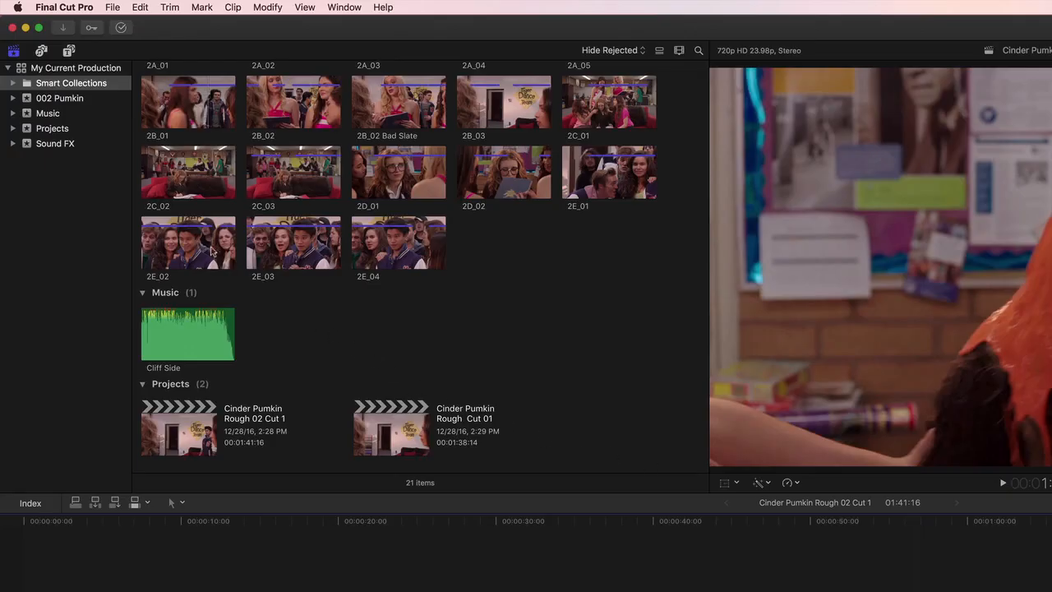
{"action": "right_click", "coordinate": [43, 72]}
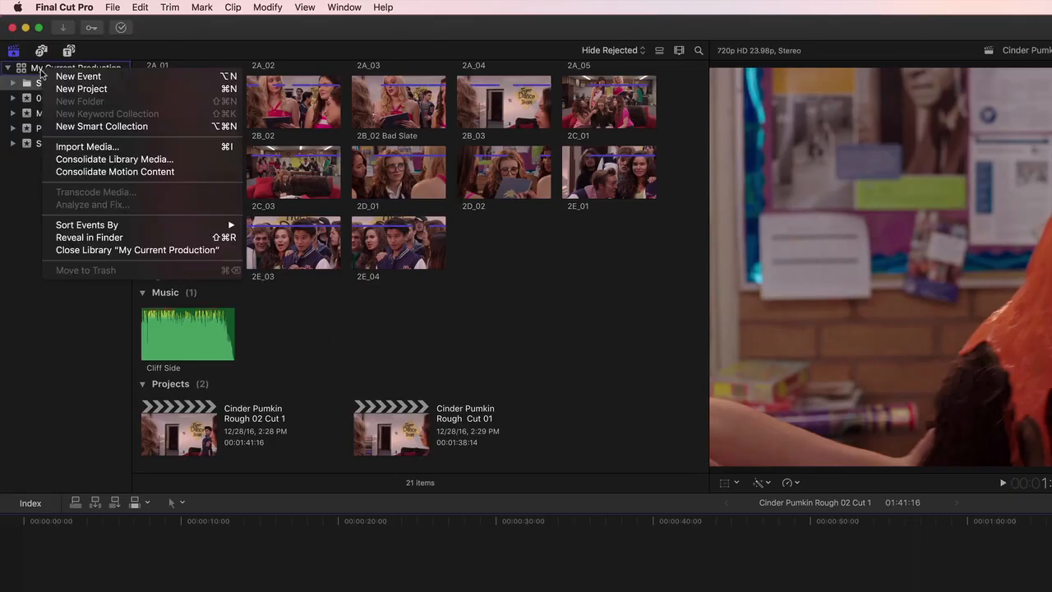
{"action": "left_click", "coordinate": [93, 250]}
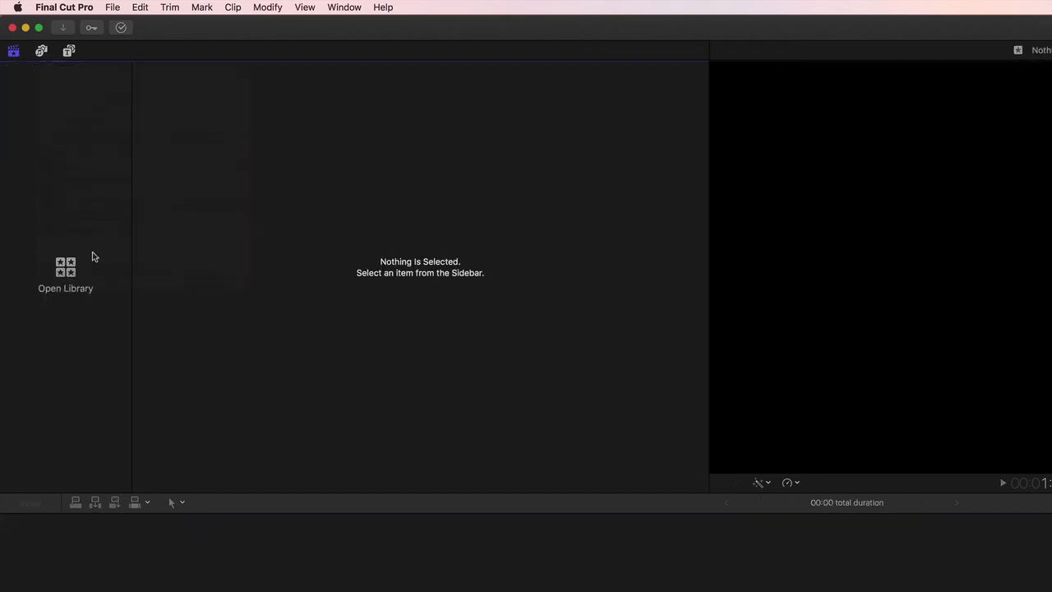
Step: Create a new library named "My New Show" and save it in the Movies folder
{"action": "left_click", "coordinate": [112, 7]}
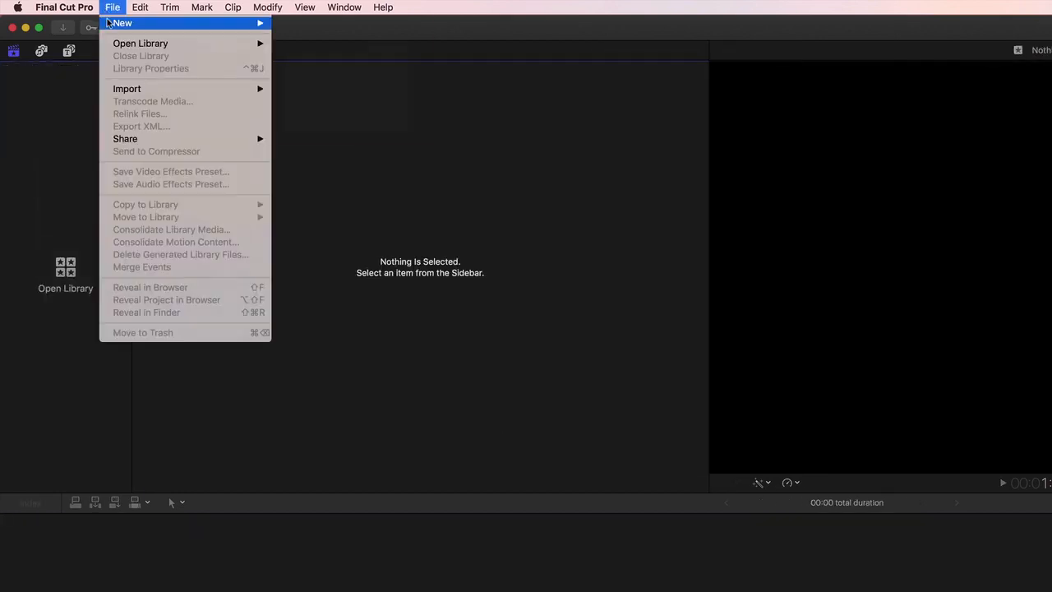
{"action": "mouse_move", "coordinate": [231, 26]}
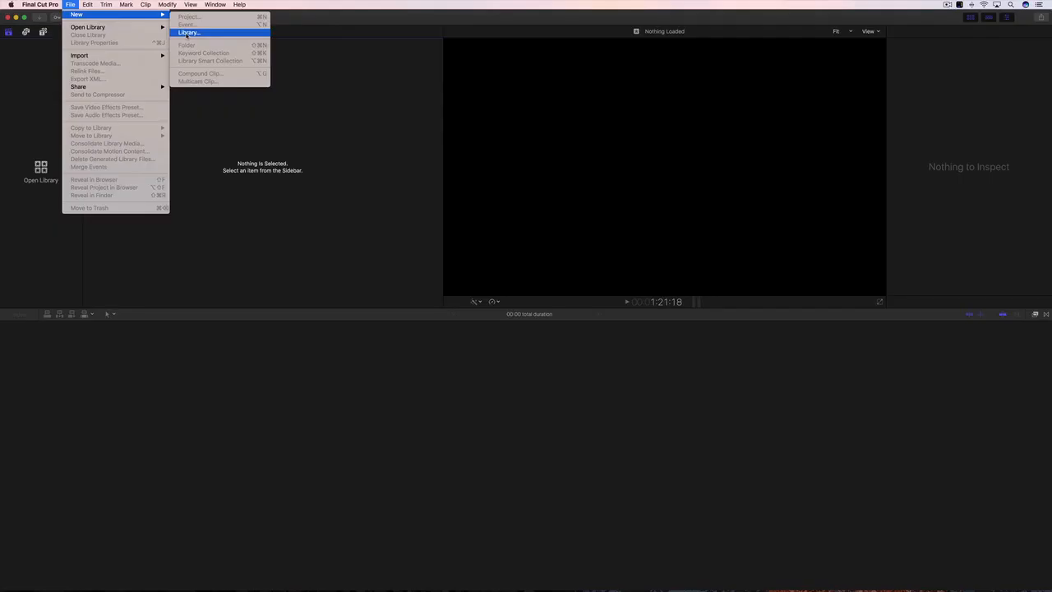
{"action": "left_click", "coordinate": [188, 33]}
{"action": "type", "text": "My New Show"}
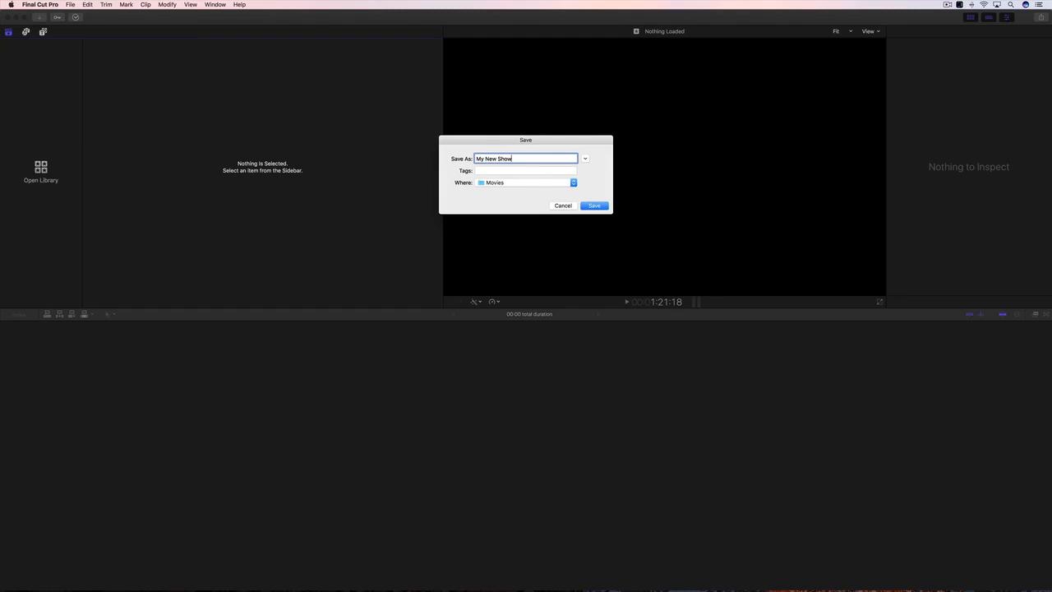
{"action": "left_click", "coordinate": [595, 206]}
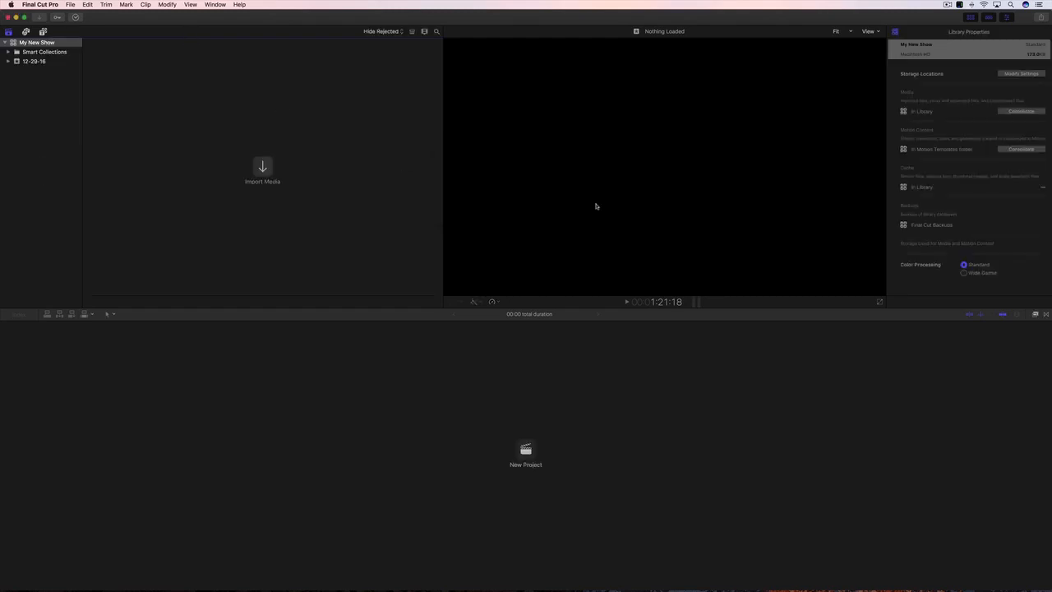
Step: Rename the 12-29-16 event in the My New Show library as "Scene 01"
{"action": "left_click", "coordinate": [33, 62]}
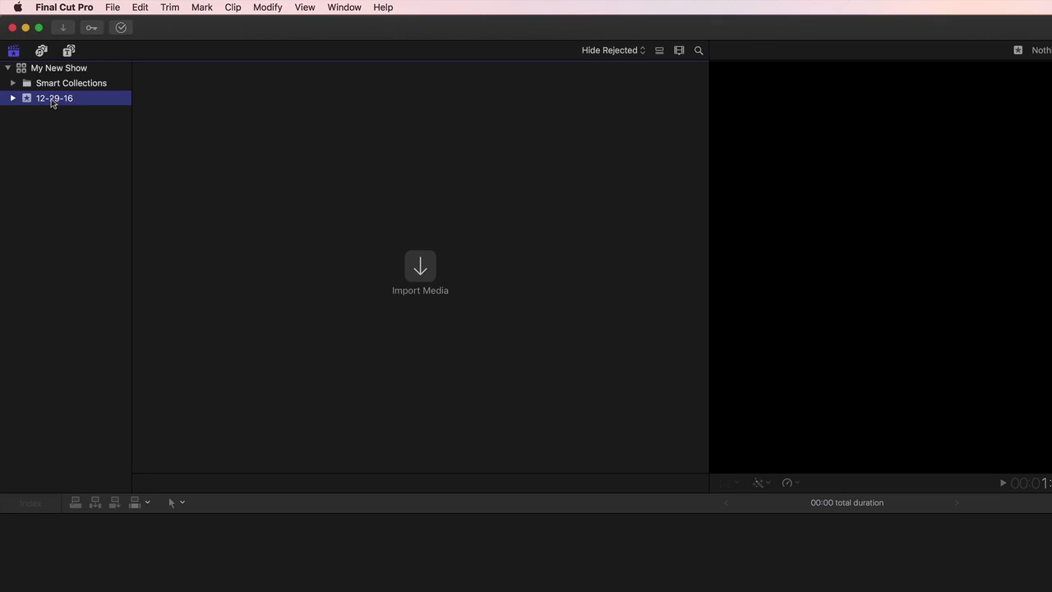
{"action": "left_click", "coordinate": [51, 100]}
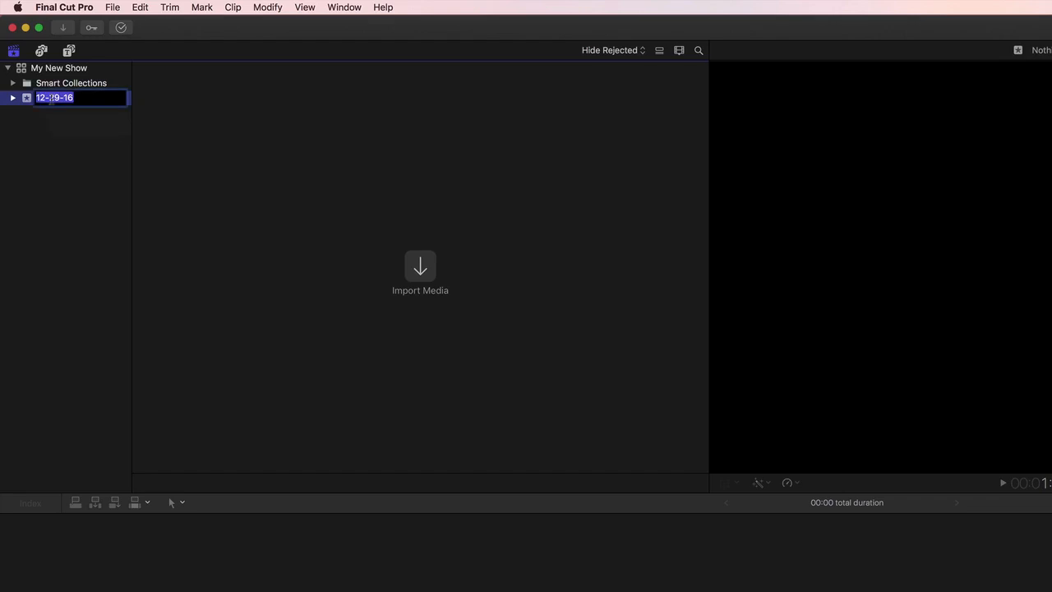
{"action": "type", "text": "Scene 01"}
{"action": "key", "text": "Return"}
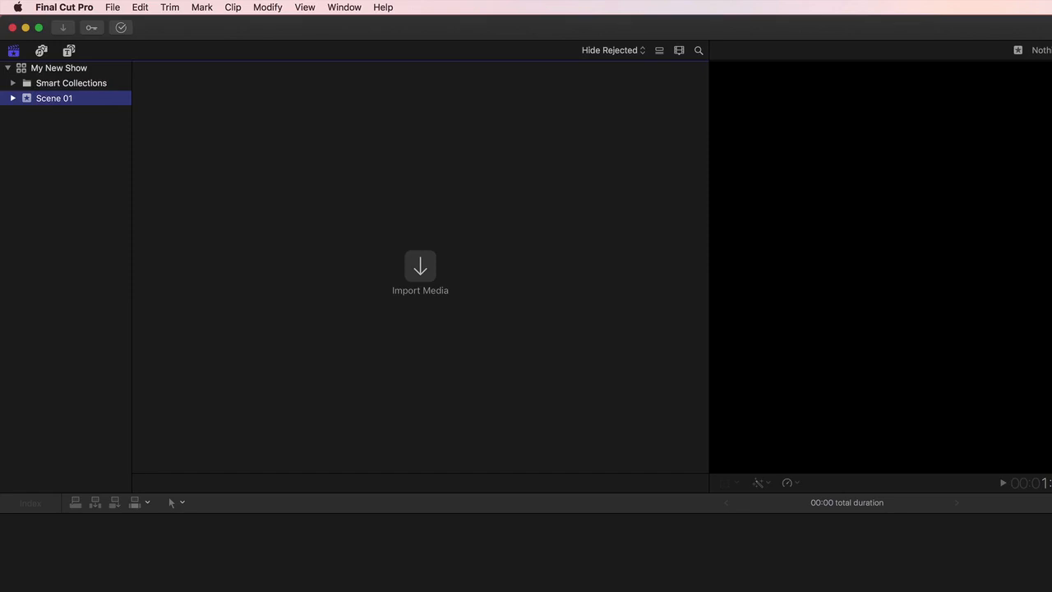
Step: Start a media import, browse G-DRIVE to the 002 Pumpkin folder, and preview the clip 2A_02.mov
{"action": "left_click", "coordinate": [61, 30]}
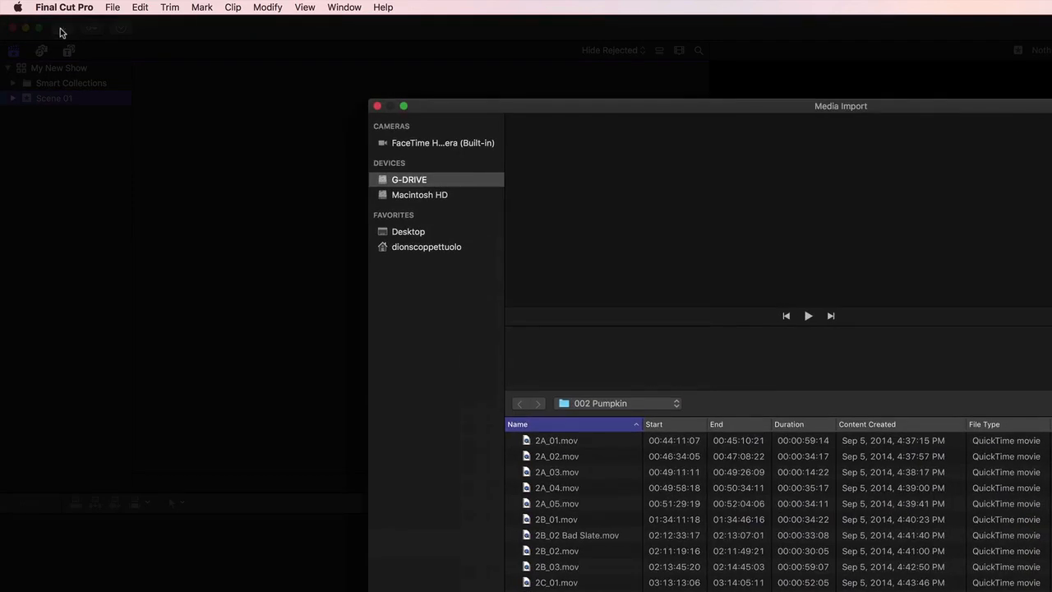
{"action": "left_click", "coordinate": [391, 197]}
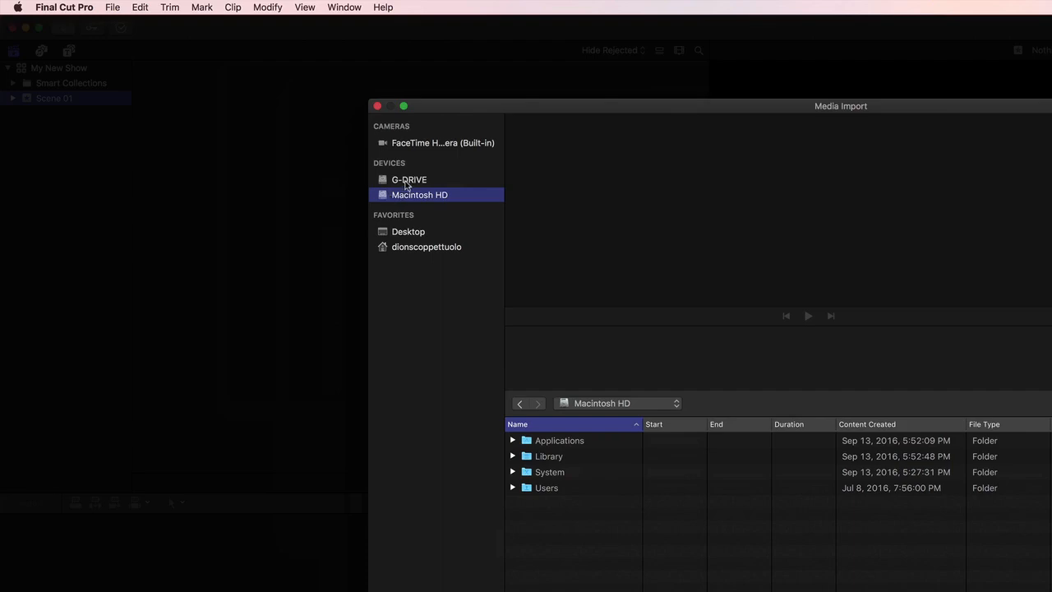
{"action": "left_click", "coordinate": [407, 185]}
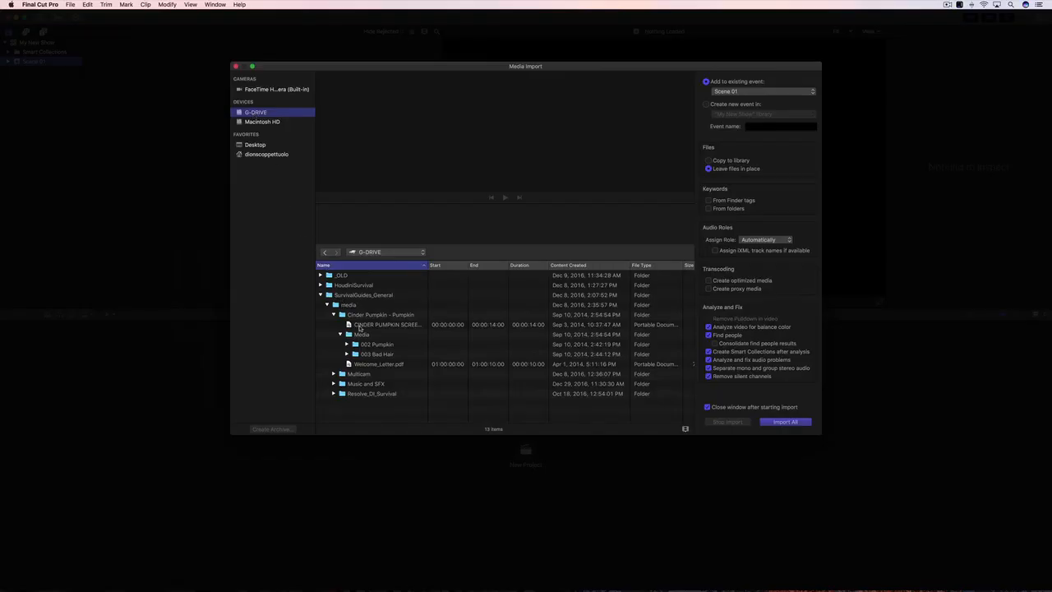
{"action": "double_click", "coordinate": [376, 346]}
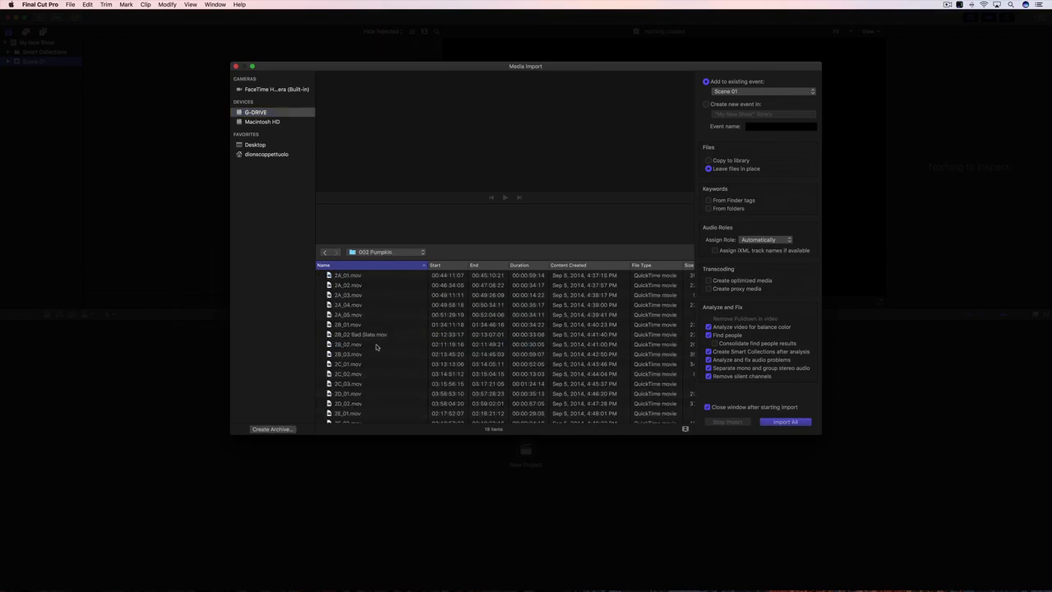
{"action": "left_click", "coordinate": [358, 287]}
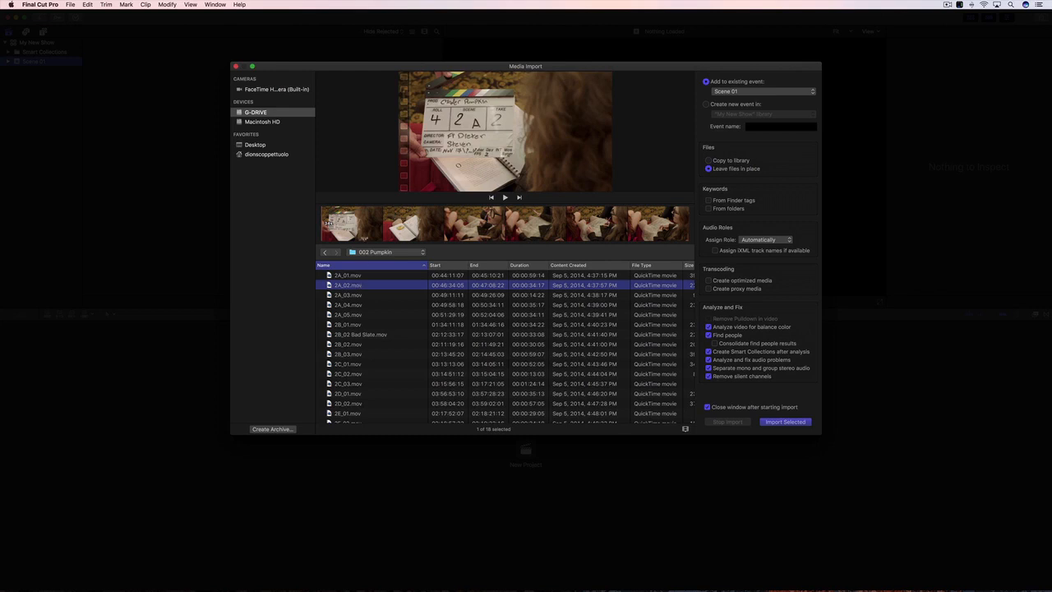
{"action": "left_click", "coordinate": [367, 232]}
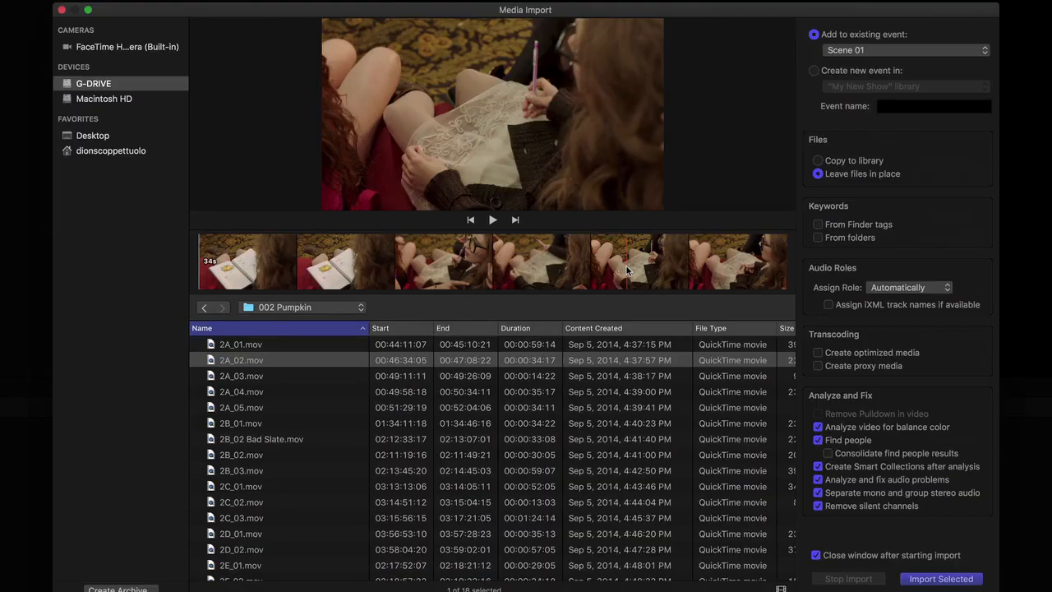
Step: Try the Create new event and Copy to library options, restoring Add to existing event and Leave files in place
{"action": "left_click", "coordinate": [814, 72]}
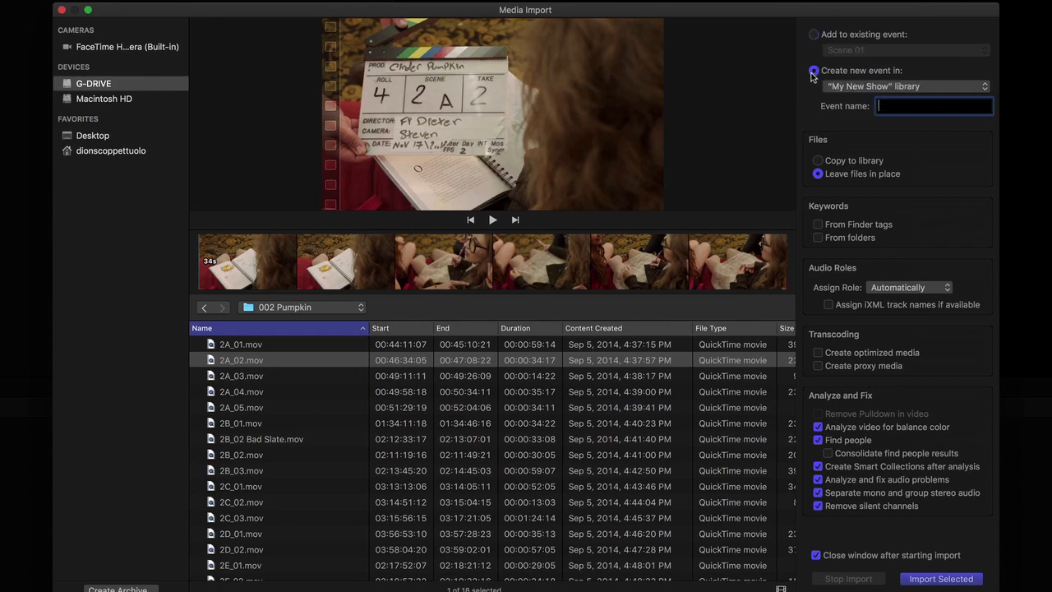
{"action": "left_click", "coordinate": [814, 36]}
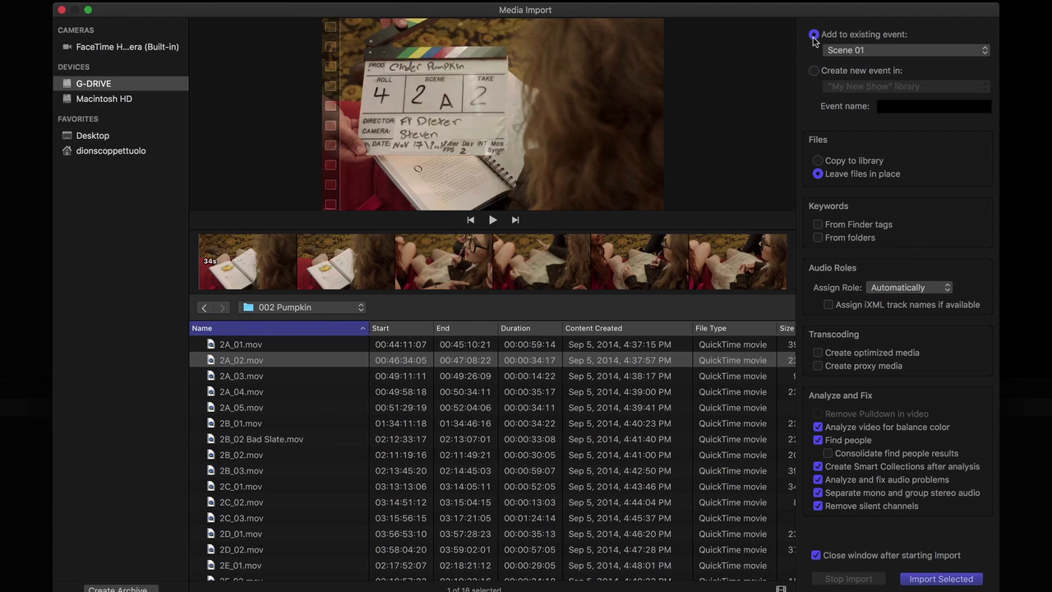
{"action": "left_click", "coordinate": [818, 161]}
{"action": "left_click", "coordinate": [818, 175]}
Step: Toggle the optimized media and proxy media transcoding options on and back off
{"action": "left_click", "coordinate": [819, 353]}
{"action": "left_click", "coordinate": [819, 355]}
{"action": "left_click", "coordinate": [819, 366]}
{"action": "left_click", "coordinate": [819, 367]}
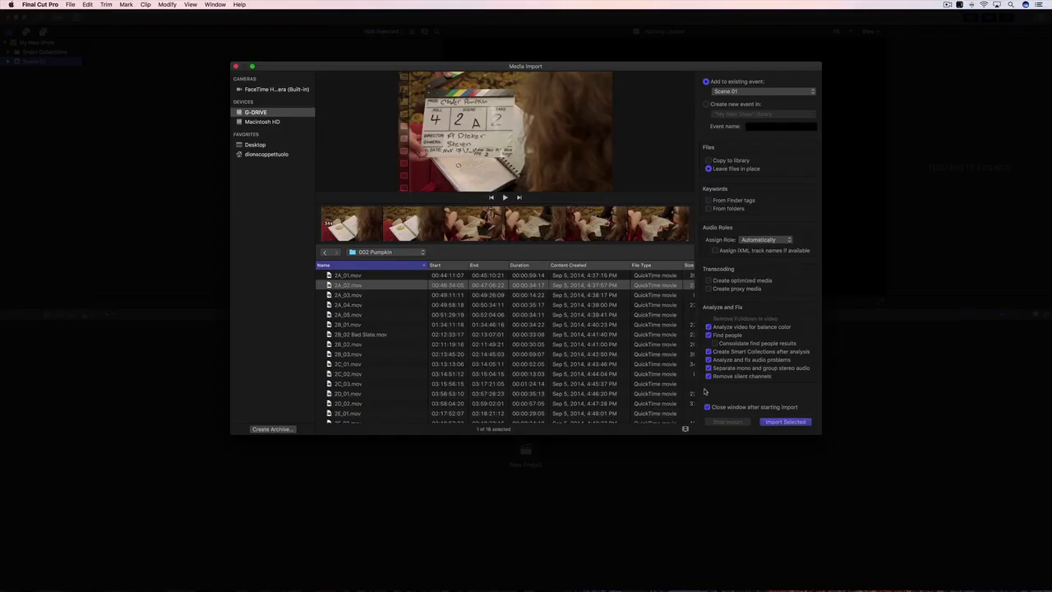
Step: Import all clips from 2A_01.mov through 2E_04.mov into the existing Scene 01 event
{"action": "left_click", "coordinate": [391, 278]}
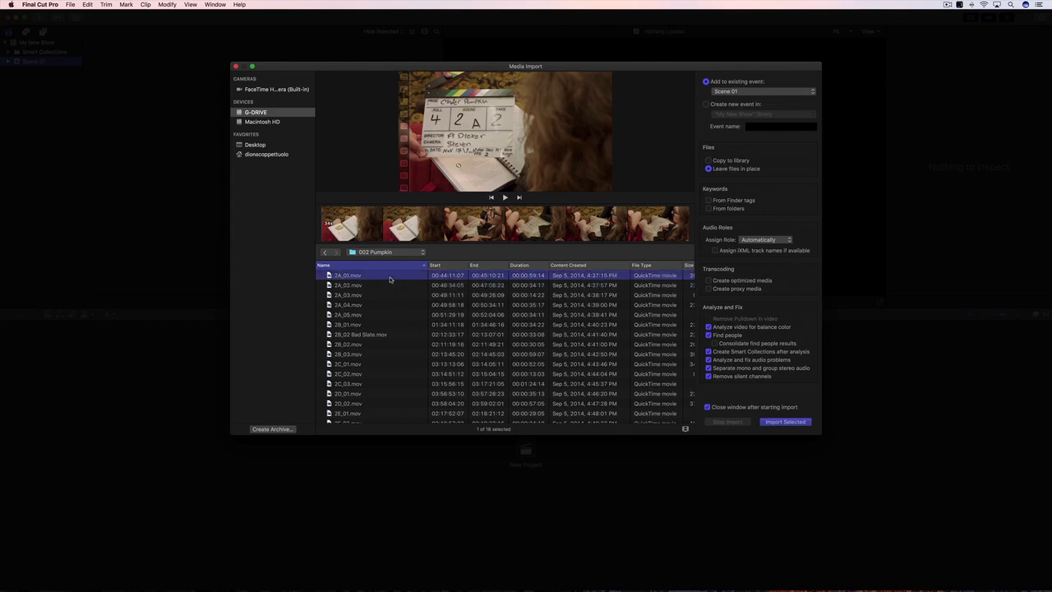
{"action": "scroll", "coordinate": [388, 303], "scroll_direction": "down", "scroll_amount": 1}
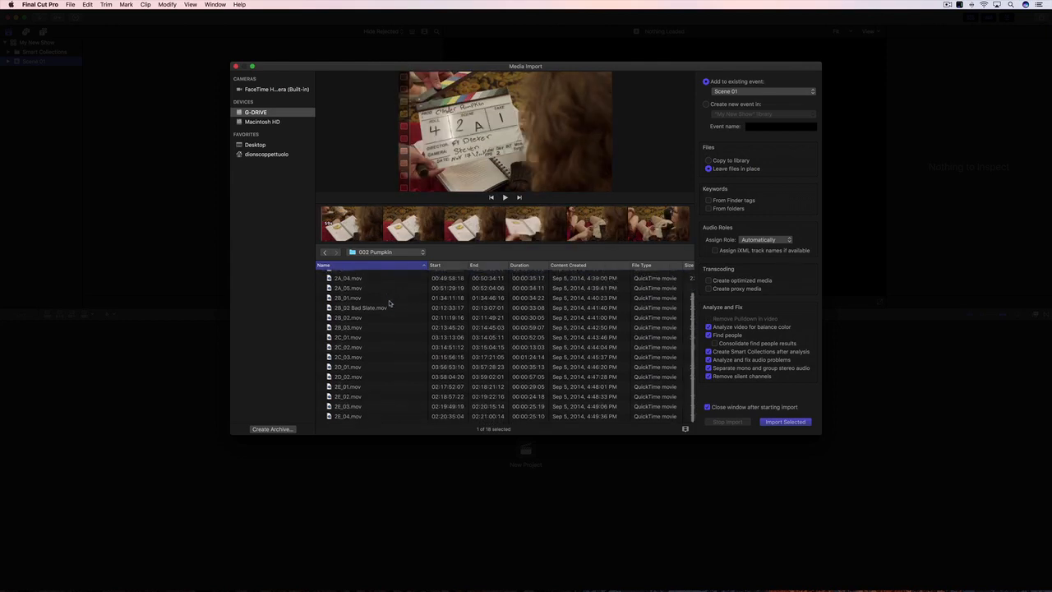
{"action": "left_click", "coordinate": [393, 420], "text": "shift"}
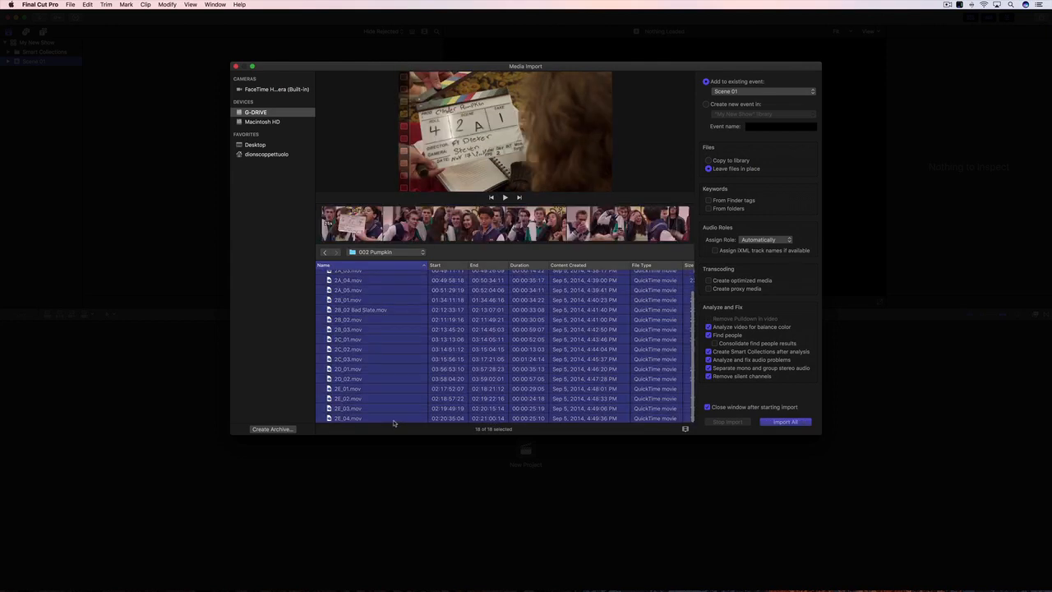
{"action": "left_click", "coordinate": [781, 422]}
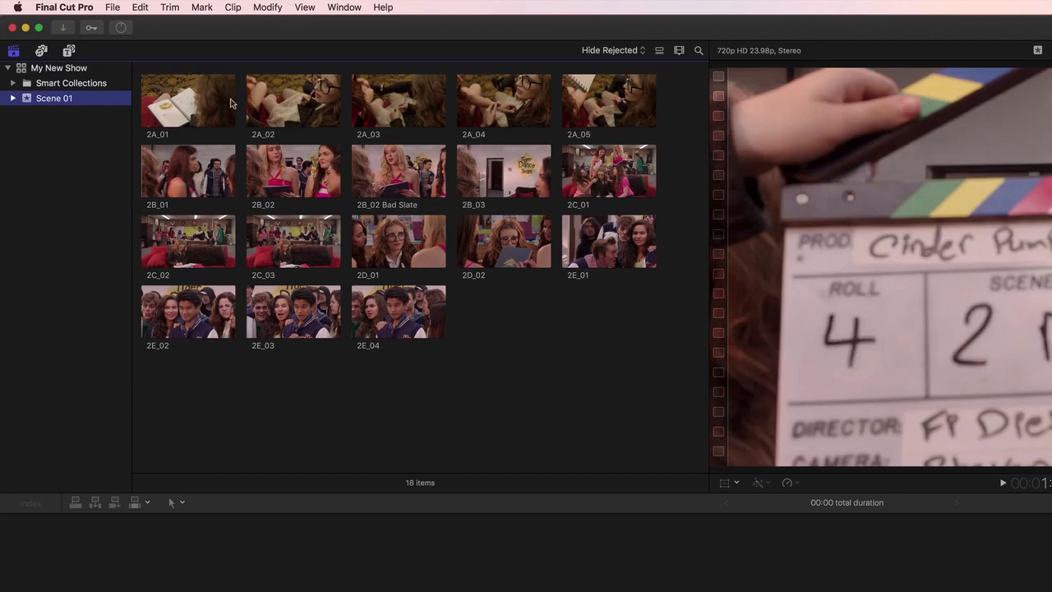
Step: Check the progress of the background tasks, including the individual transcoding and analysis jobs
{"action": "left_click", "coordinate": [120, 29]}
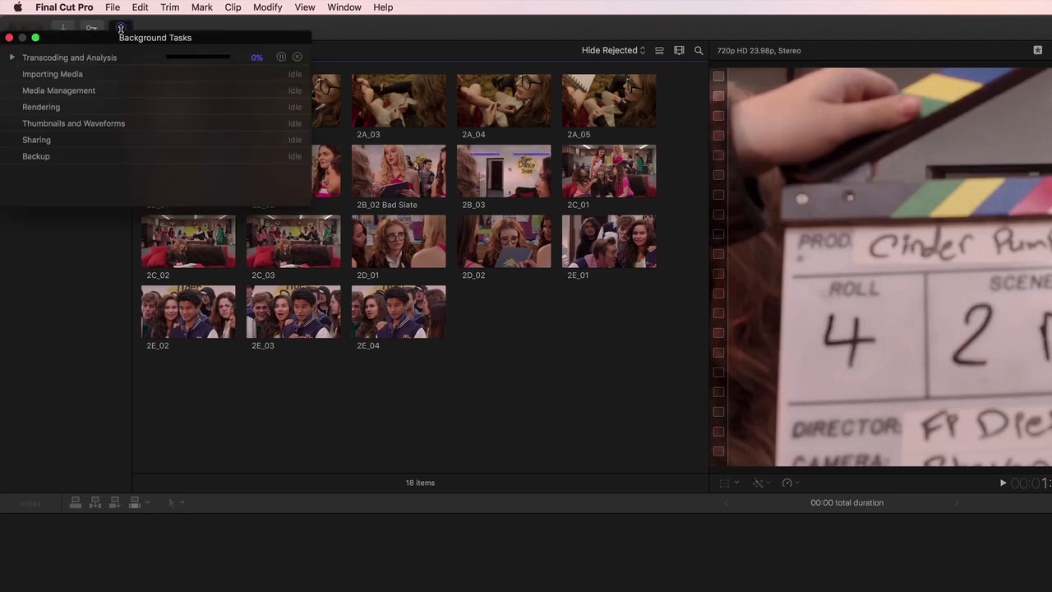
{"action": "left_click", "coordinate": [12, 59]}
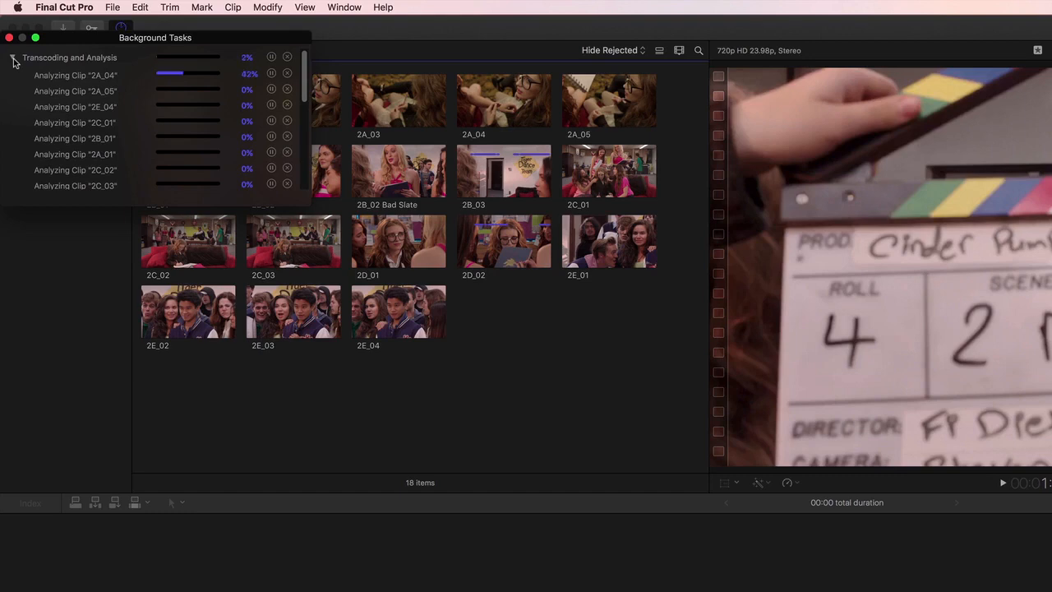
{"action": "left_click", "coordinate": [13, 58]}
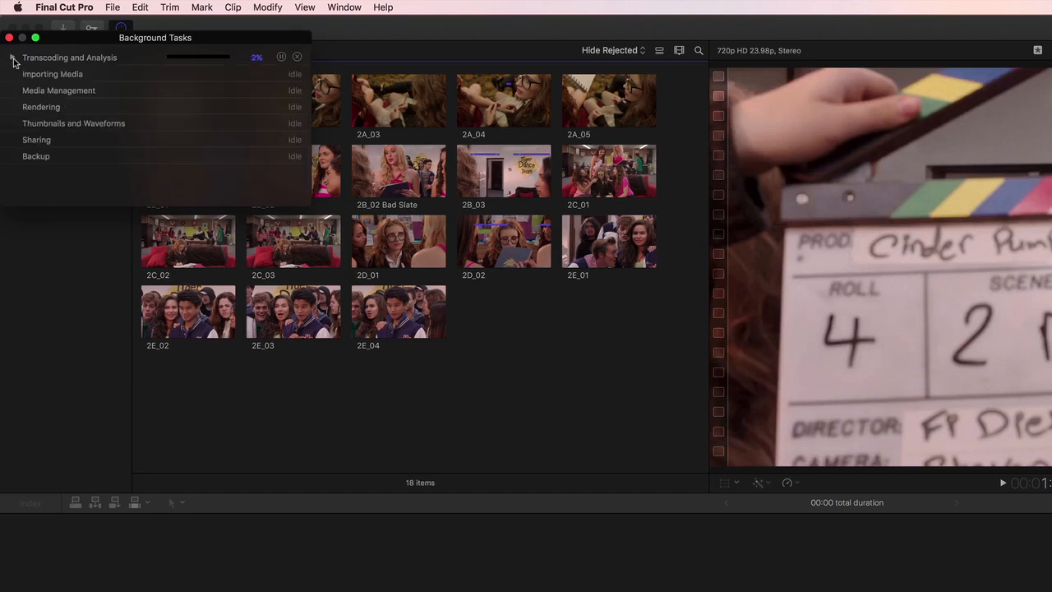
{"action": "left_click", "coordinate": [9, 38]}
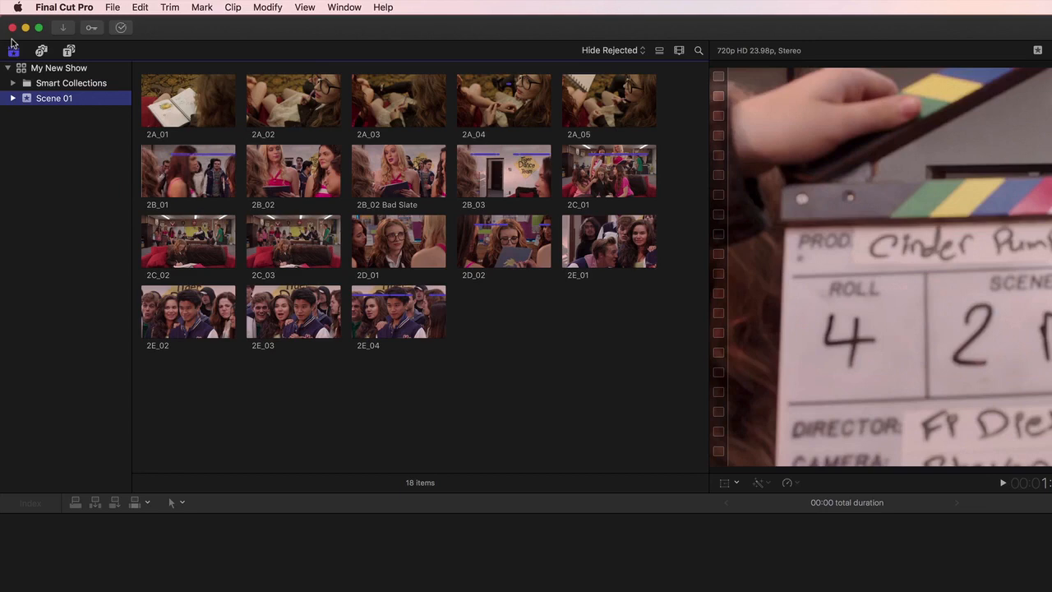
Step: Create a new event named "Music and SFX" in the My New Show library
{"action": "left_click", "coordinate": [107, 9]}
{"action": "mouse_move", "coordinate": [135, 26]}
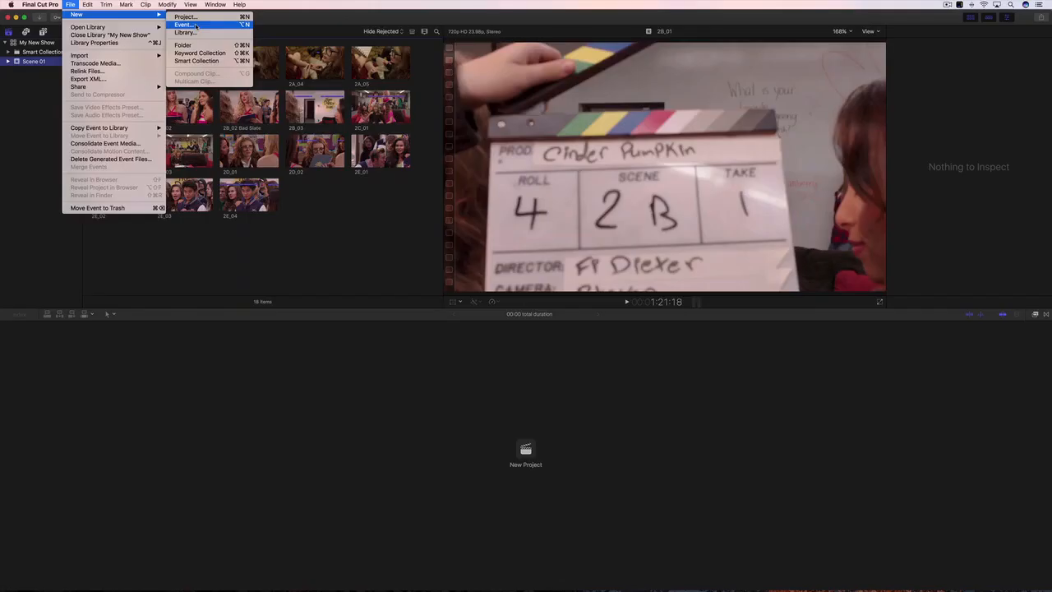
{"action": "left_click", "coordinate": [301, 39]}
{"action": "type", "text": "Music and SFX"}
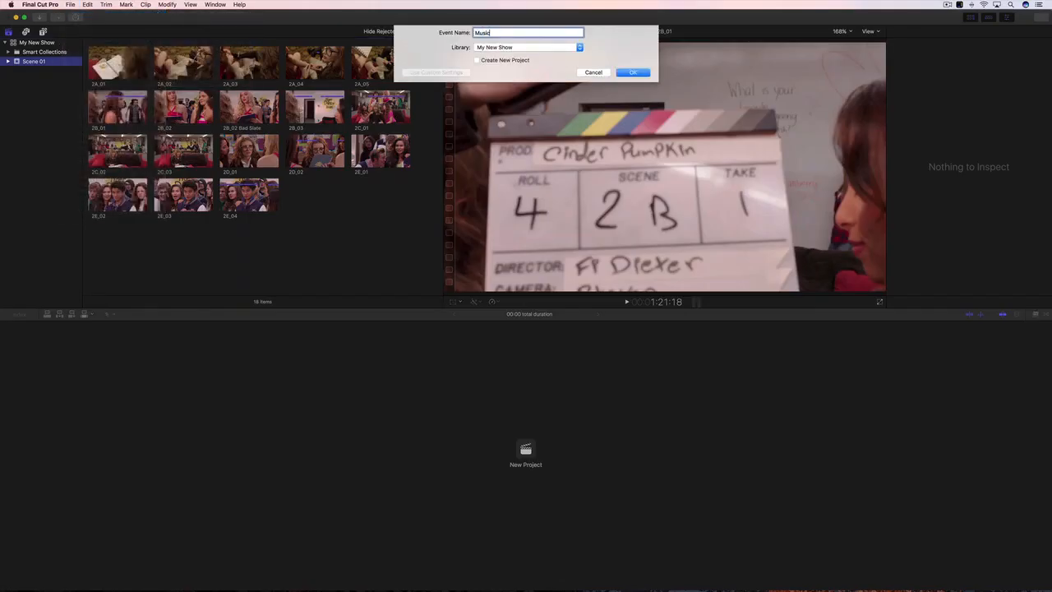
{"action": "left_click", "coordinate": [631, 74]}
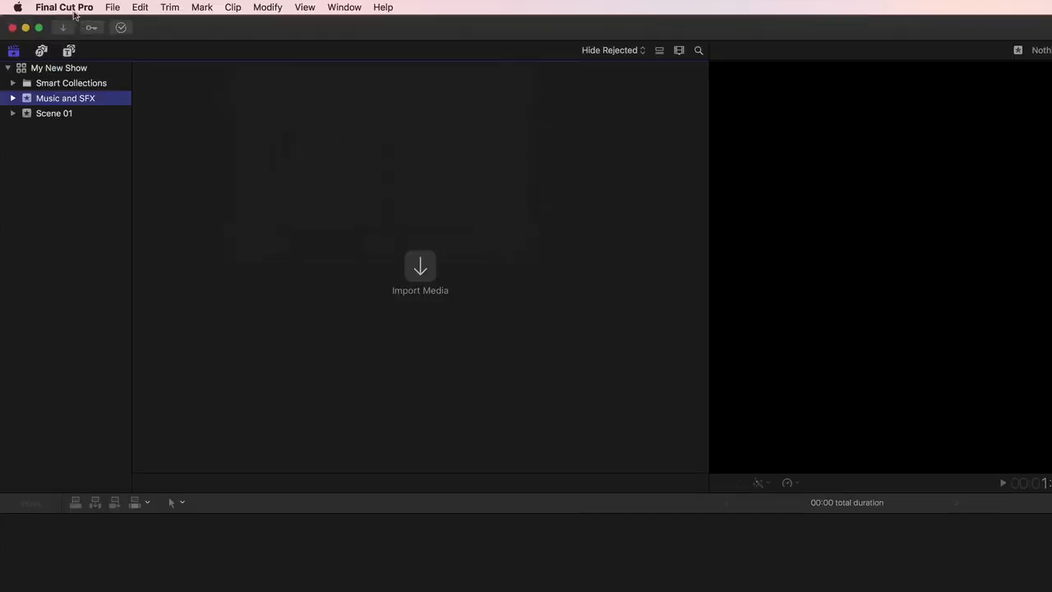
Step: Review the import preferences for file handling, transcoding and analysis, leaving the settings as they are
{"action": "left_click", "coordinate": [72, 8]}
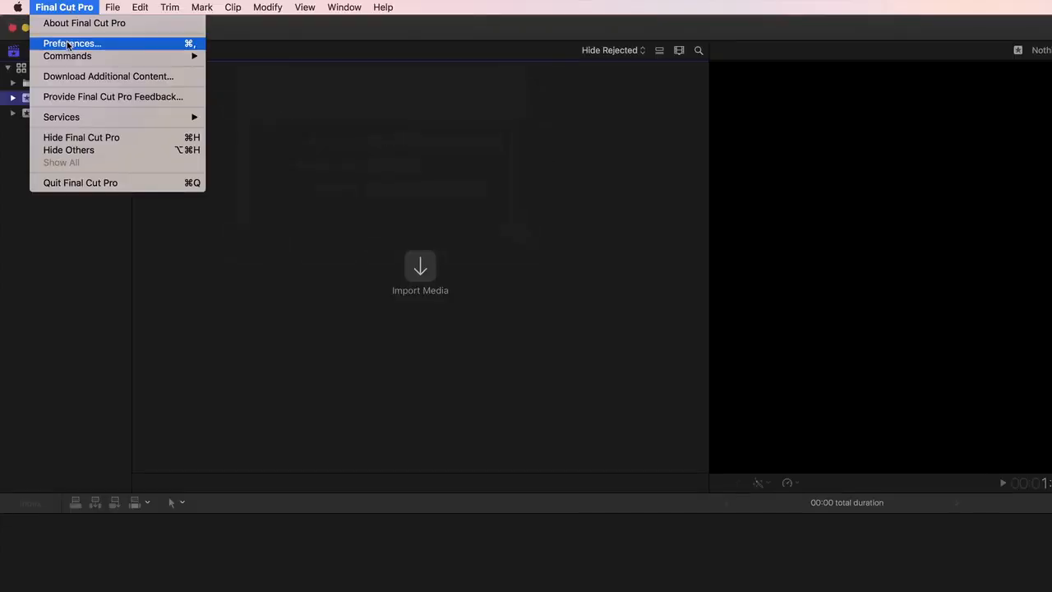
{"action": "left_click", "coordinate": [69, 43]}
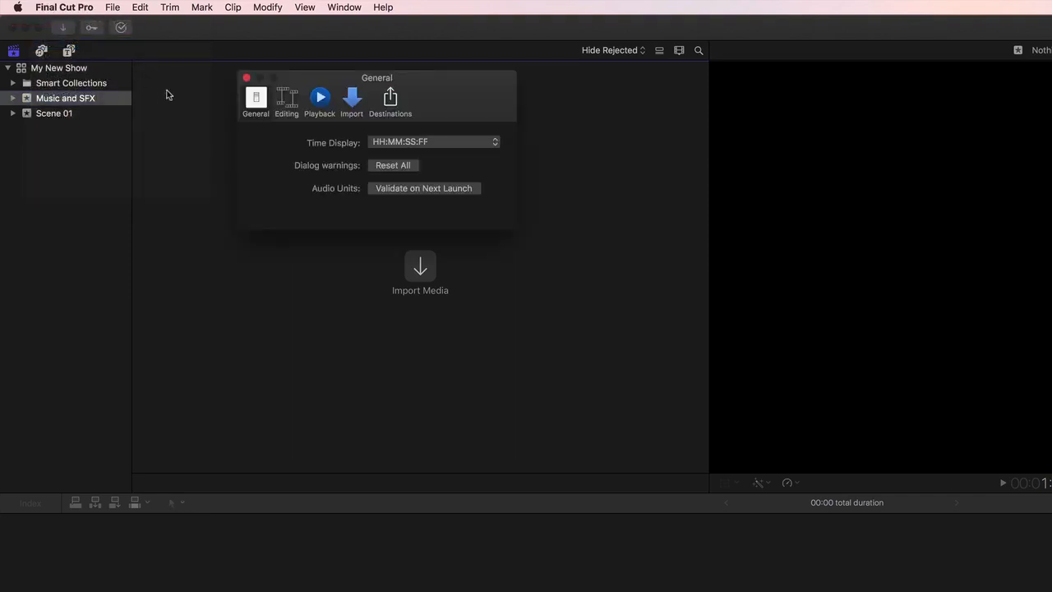
{"action": "left_click", "coordinate": [354, 101]}
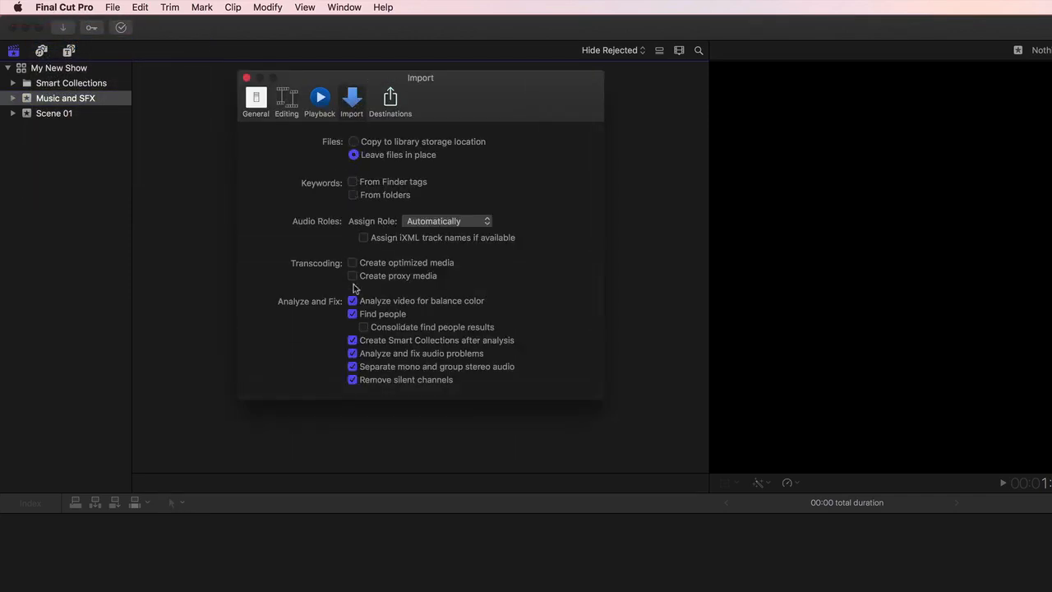
{"action": "left_click", "coordinate": [351, 98]}
{"action": "left_click", "coordinate": [246, 77]}
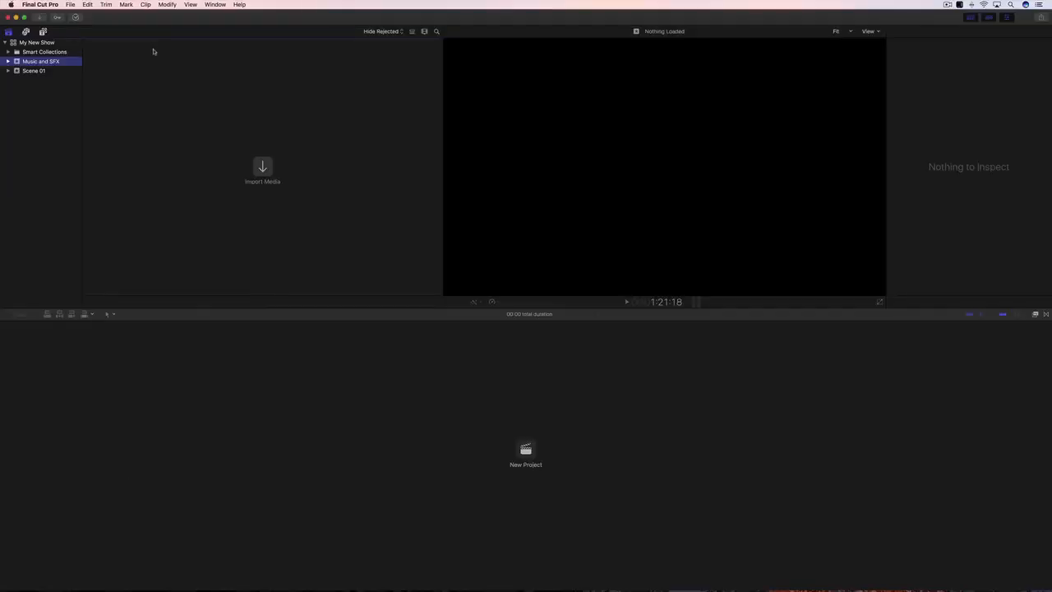
Step: Import the five audio files from the Music and SFX folder in Finder into the Music and SFX event
{"action": "key", "text": "super+Tab"}
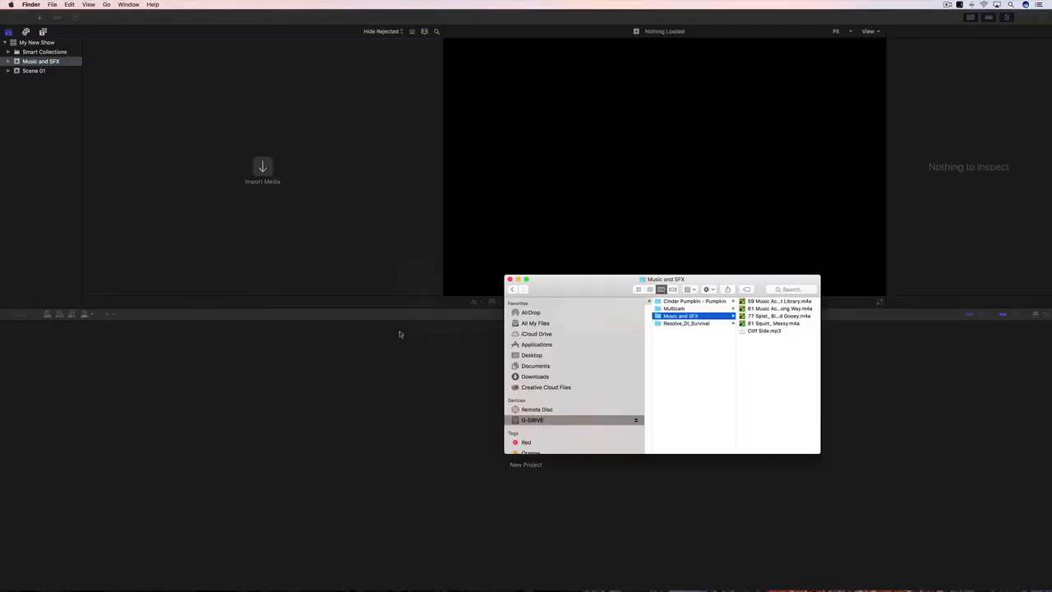
{"action": "left_click_drag", "start_coordinate": [764, 354], "coordinate": [271, 171]}
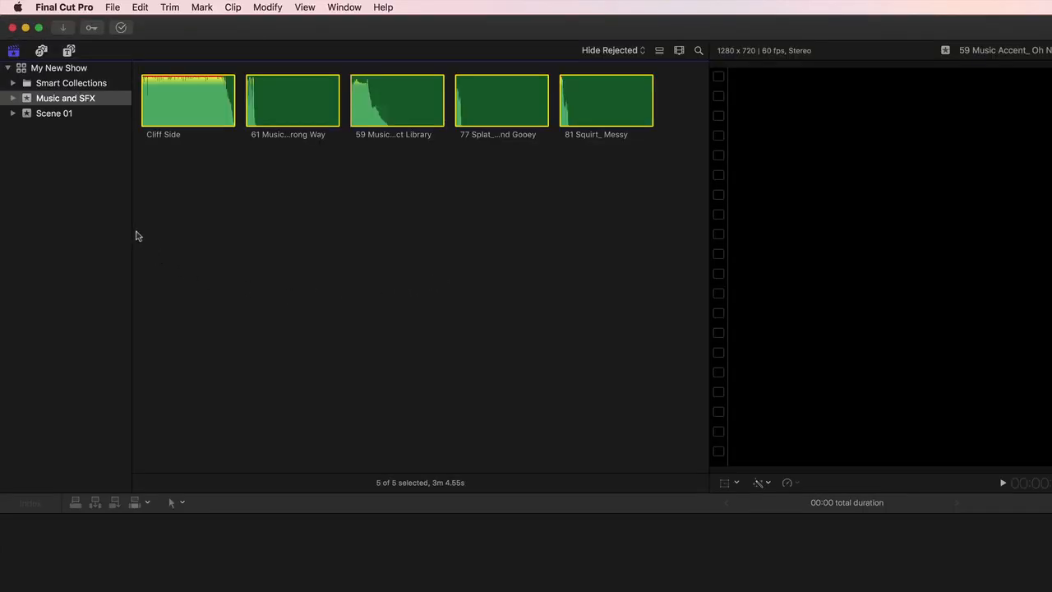
Step: Enlarge the clip thumbnails of the Scene 01 event slightly and toggle their audio waveforms on and back off
{"action": "left_click", "coordinate": [56, 116]}
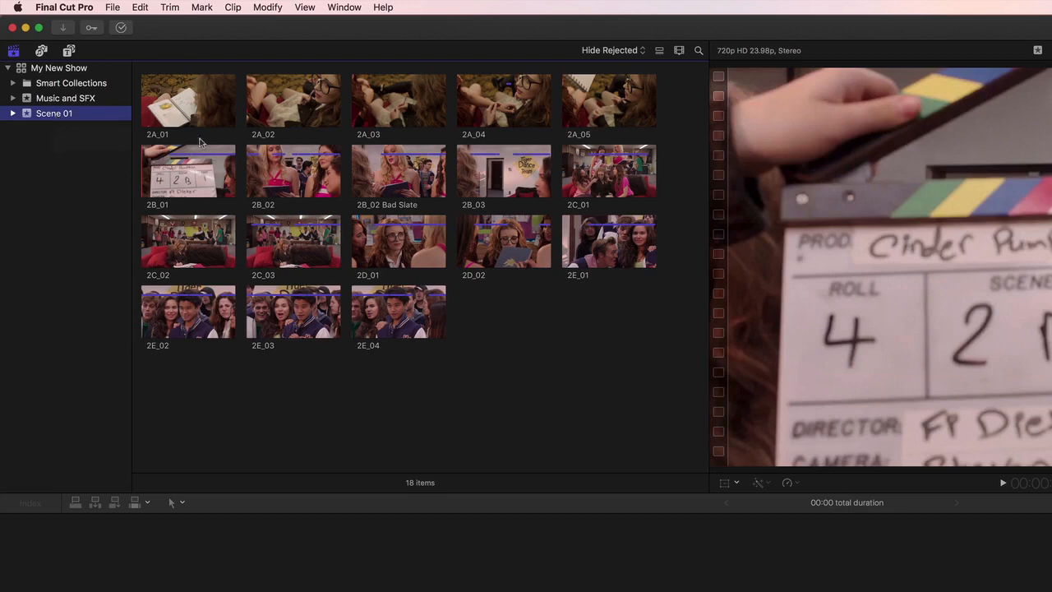
{"action": "left_click", "coordinate": [679, 51]}
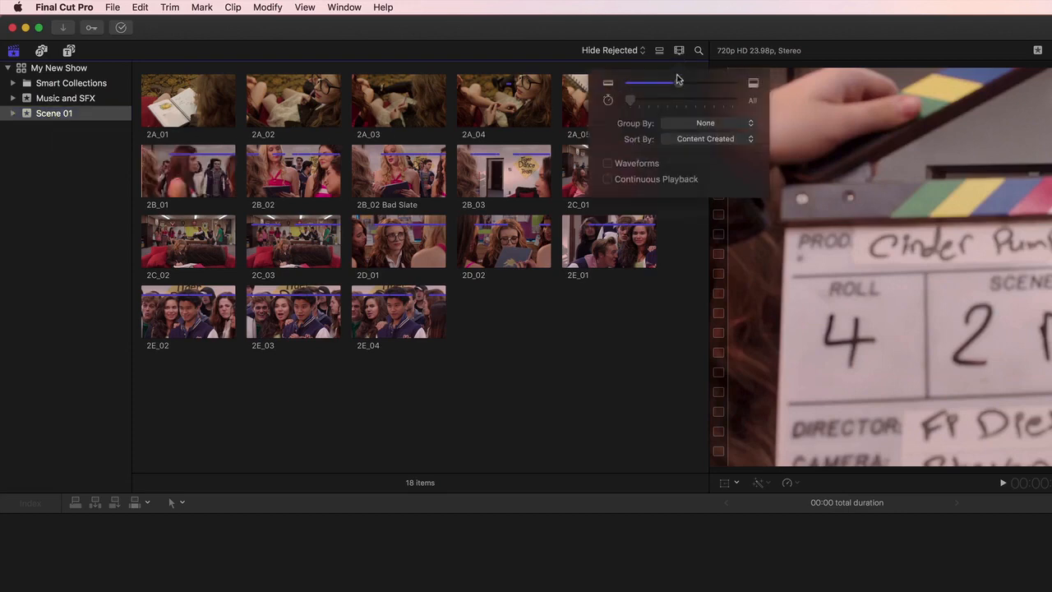
{"action": "mouse_move", "coordinate": [679, 85]}
{"action": "left_mouse_down"}
{"action": "mouse_move", "coordinate": [707, 85]}
{"action": "mouse_move", "coordinate": [686, 85]}
{"action": "left_mouse_up"}
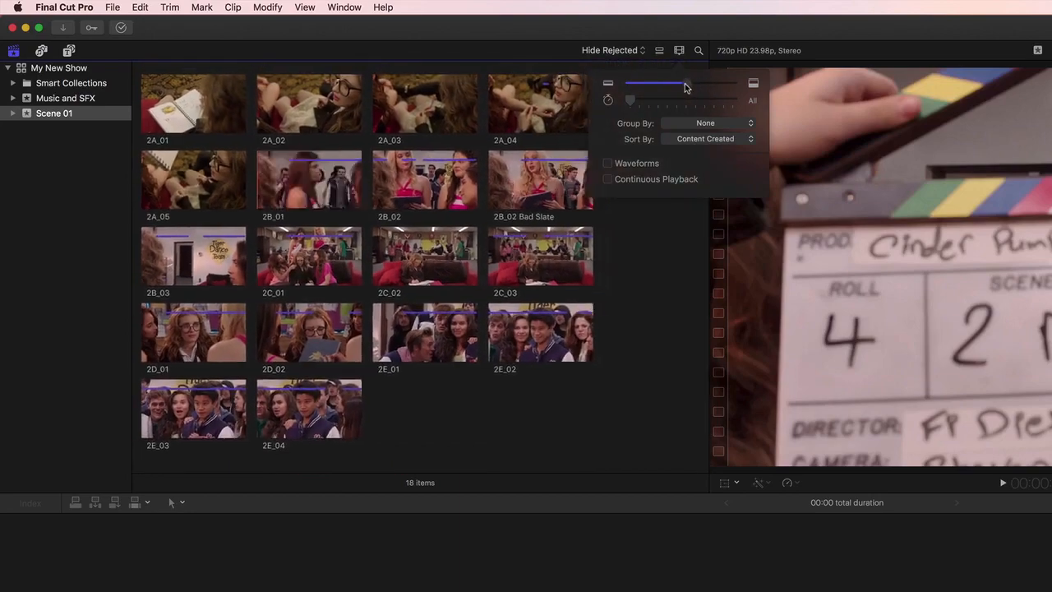
{"action": "left_click", "coordinate": [609, 164]}
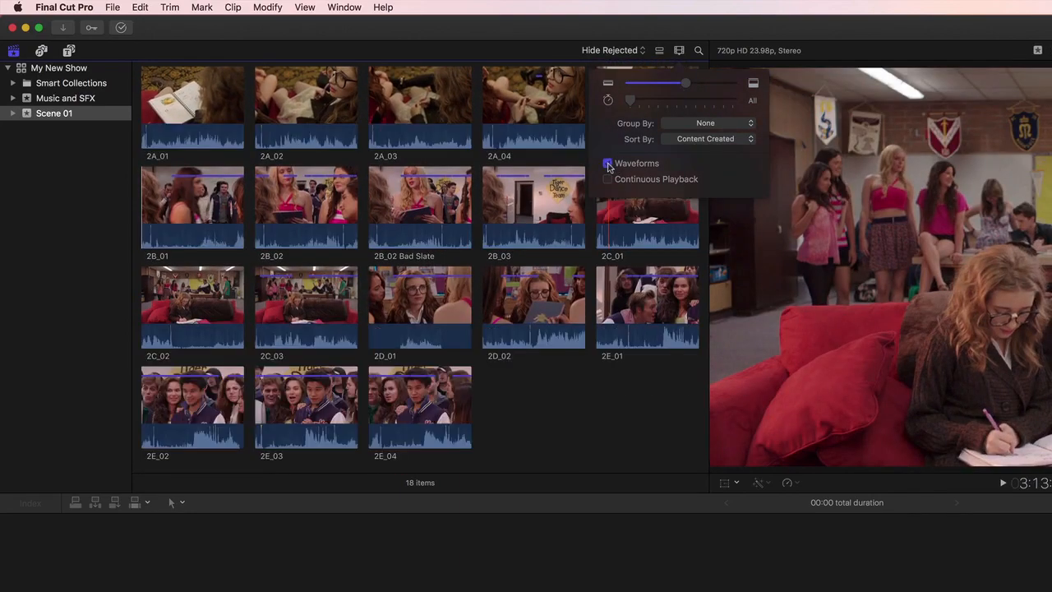
{"action": "left_click", "coordinate": [609, 164]}
{"action": "left_click", "coordinate": [679, 50]}
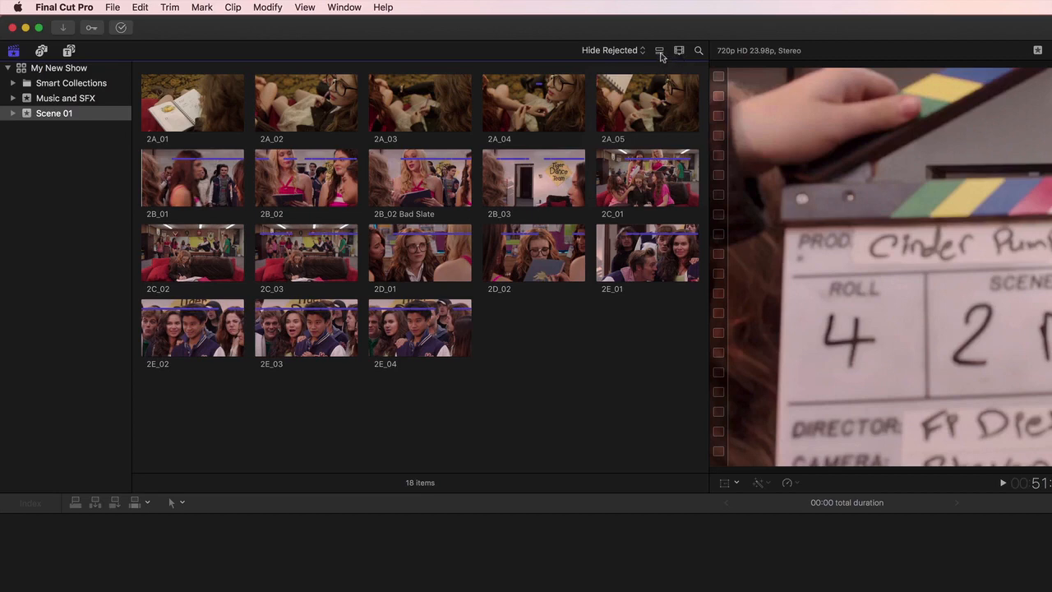
Step: Show the Scene 01 clips as a list and preview clip 2A_01 in the filmstrip
{"action": "left_click", "coordinate": [659, 51]}
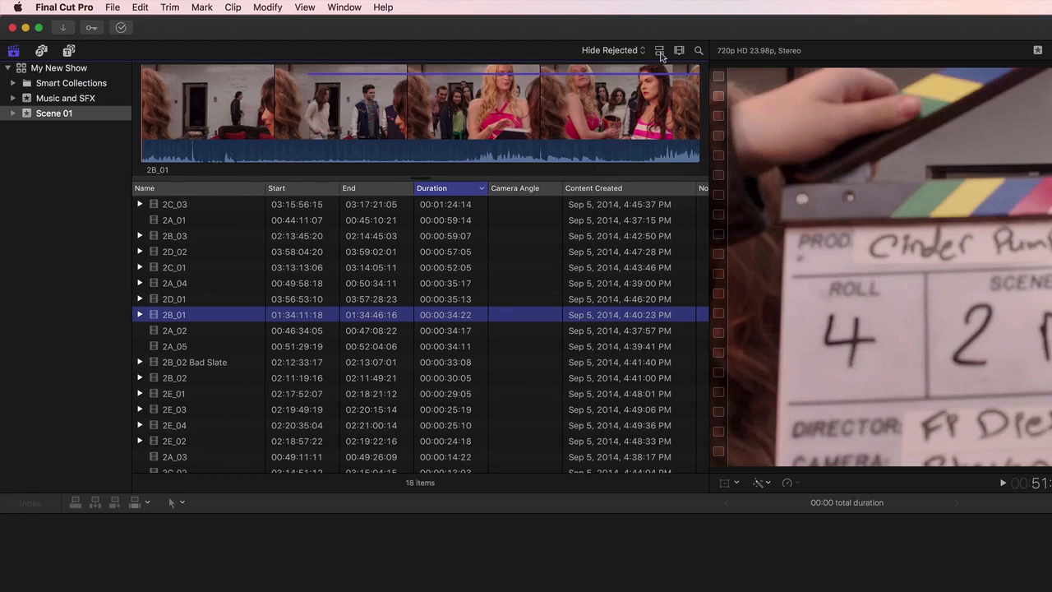
{"action": "left_click", "coordinate": [325, 222]}
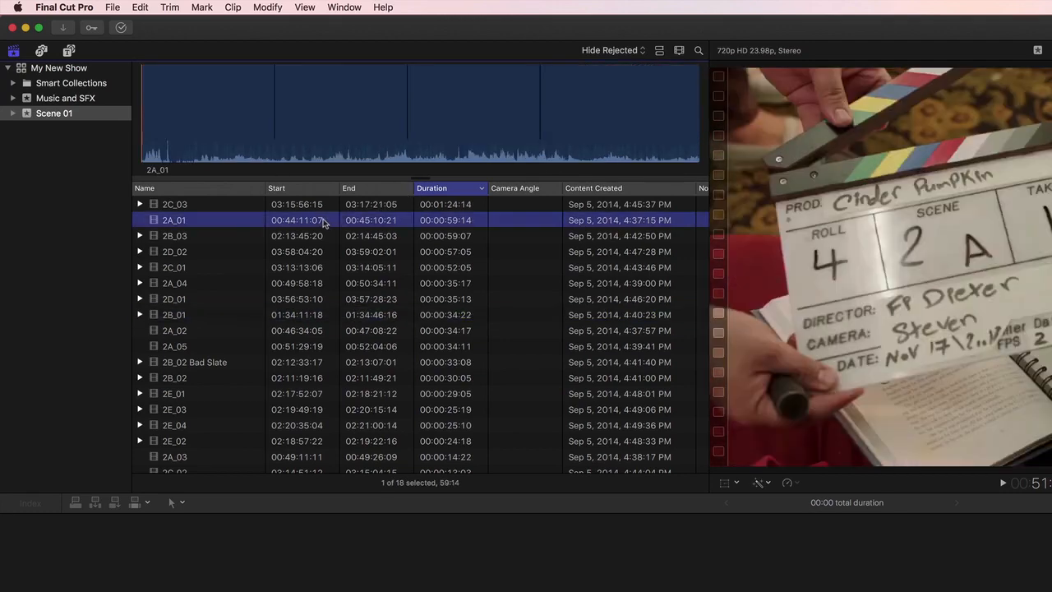
{"action": "left_click", "coordinate": [275, 123]}
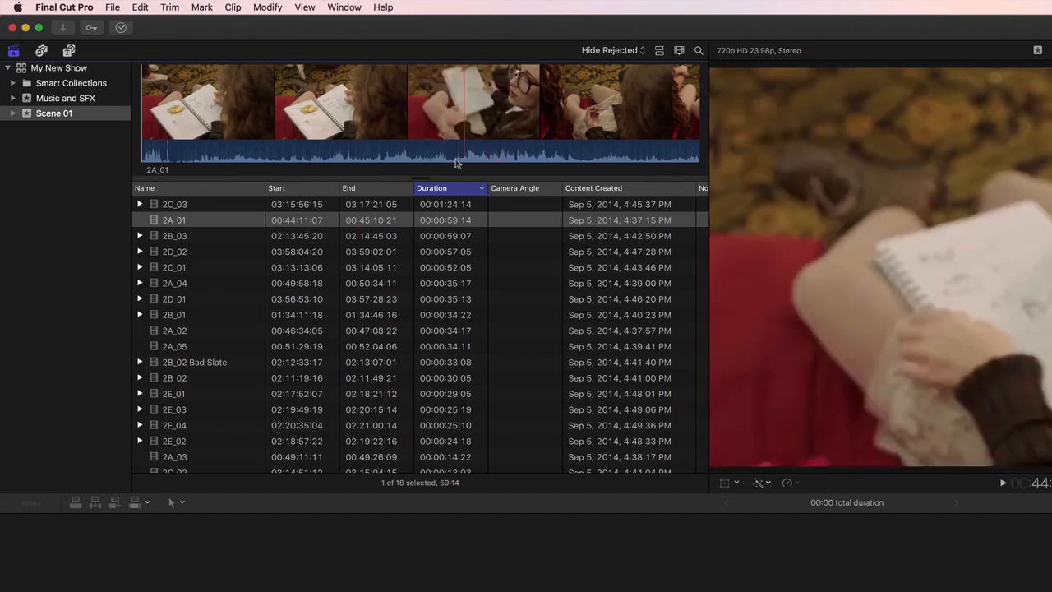
Step: Look over the available list columns and move the Camera Angle column behind Content Created
{"action": "right_click", "coordinate": [439, 190]}
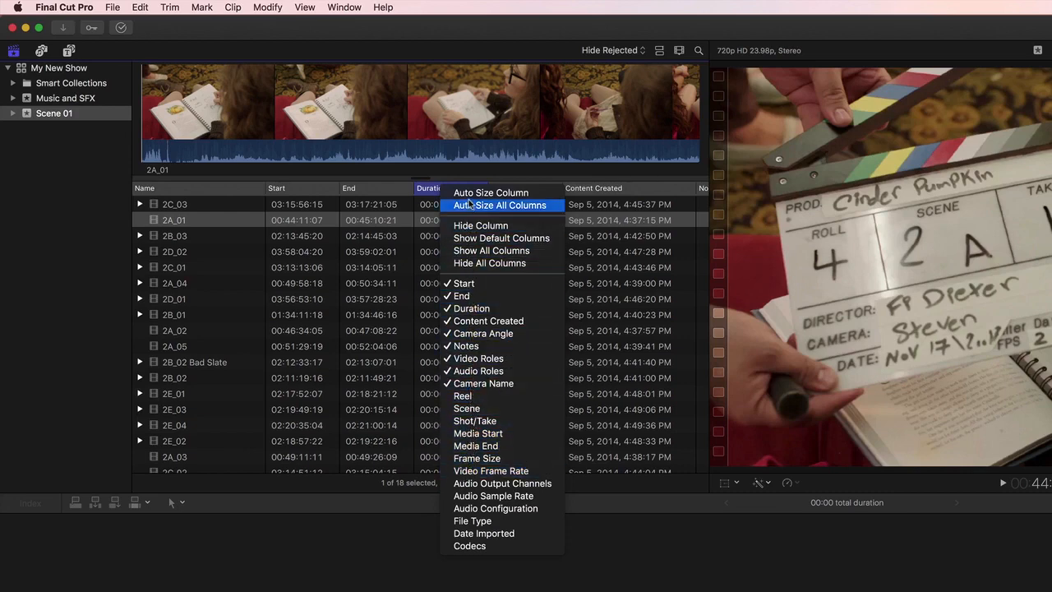
{"action": "left_click", "coordinate": [427, 195]}
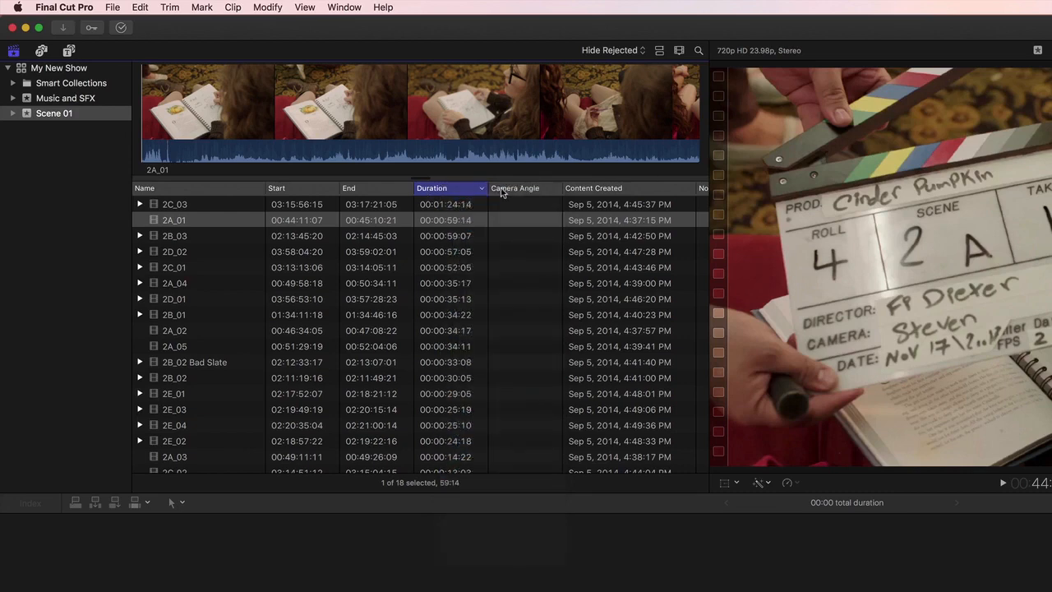
{"action": "left_click_drag", "start_coordinate": [503, 191], "coordinate": [593, 193]}
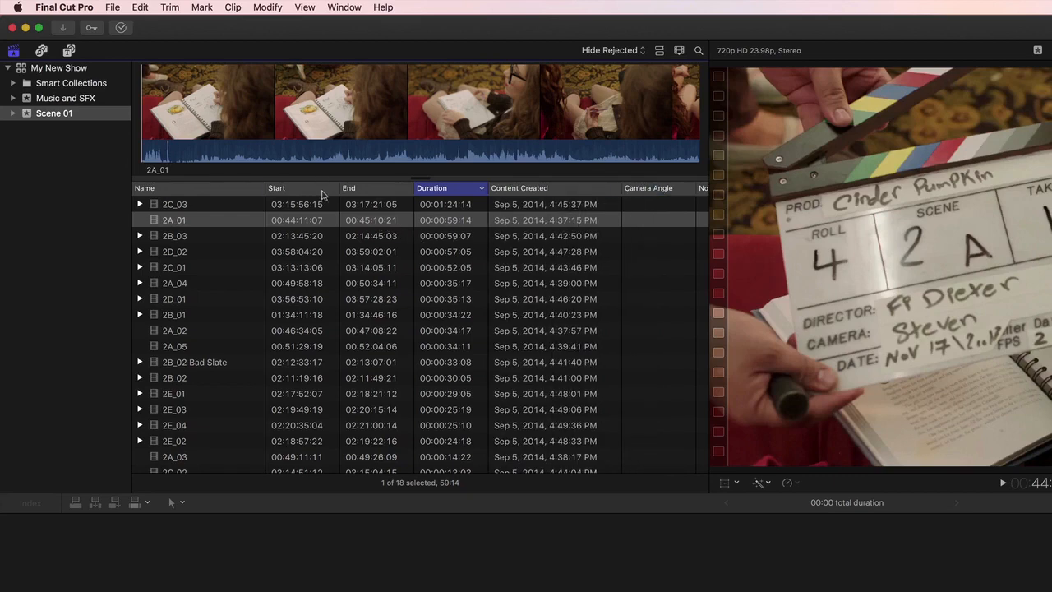
Step: Sort the clip list by start time in ascending order and return the browser to filmstrip view
{"action": "left_click", "coordinate": [323, 191]}
{"action": "left_click", "coordinate": [323, 191]}
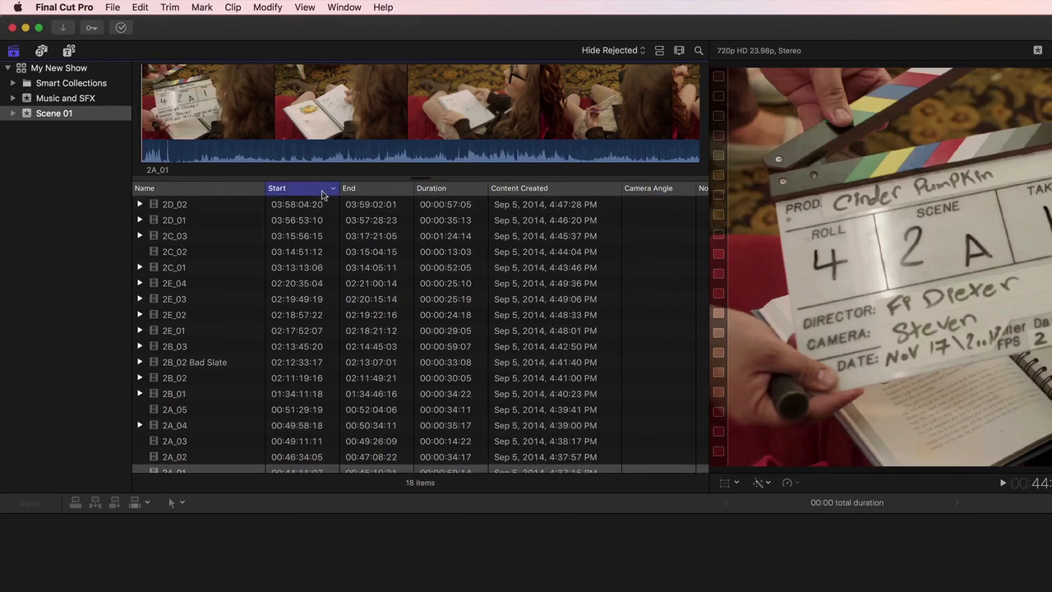
{"action": "left_click", "coordinate": [323, 191]}
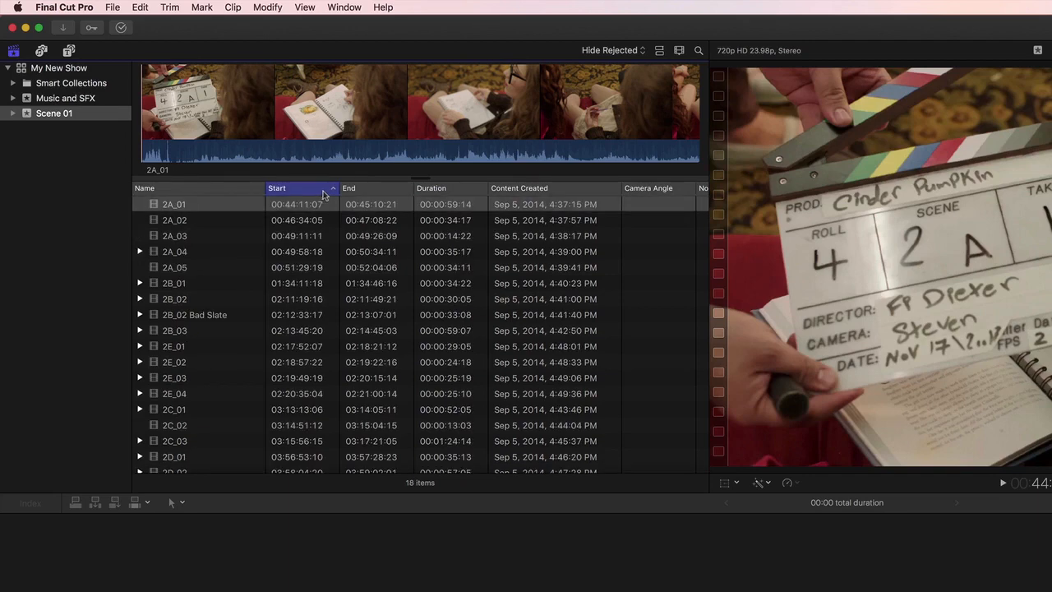
{"action": "left_click", "coordinate": [659, 51]}
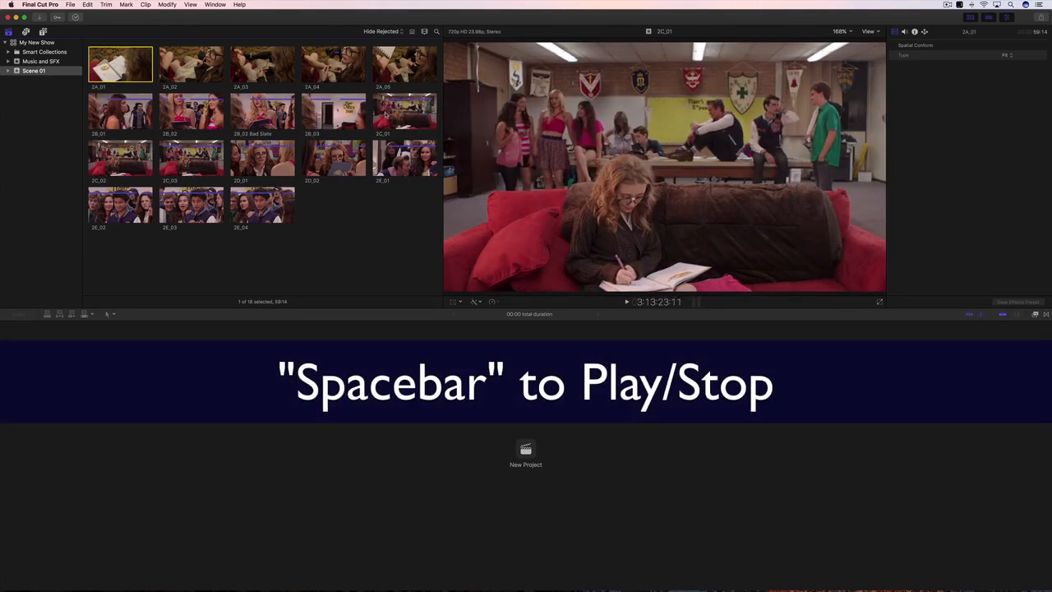
Step: Play clip 2C_01 for a few seconds, stop it, and step forward through it frame by frame
{"action": "key", "text": "space"}
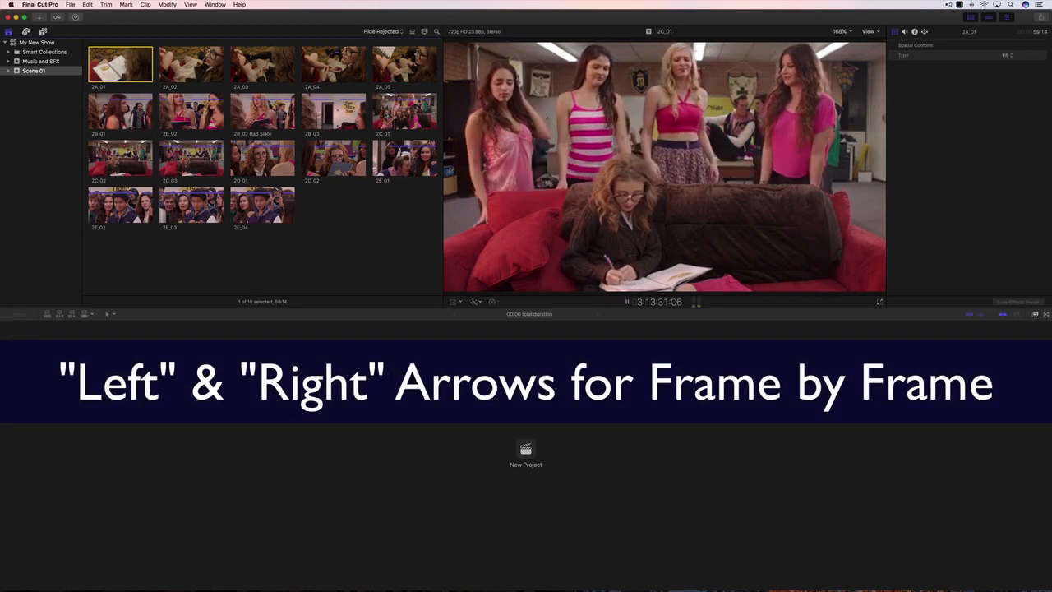
{"action": "key", "text": "space"}
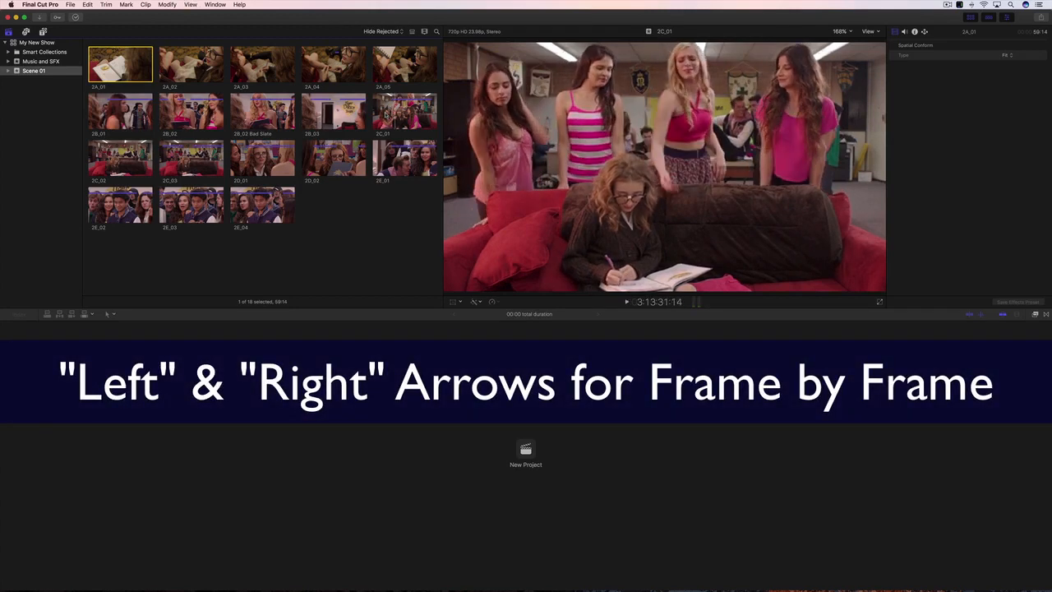
{"action": "key", "text": "Right"}
{"action": "key", "text": "Right"}
{"action": "key", "text": "Right"}
{"action": "key", "text": "Right"}
{"action": "key", "text": "Right"}
{"action": "key", "text": "Right"}
{"action": "key", "text": "Right"}
{"action": "key", "text": "Right"}
{"action": "key", "text": "Right"}
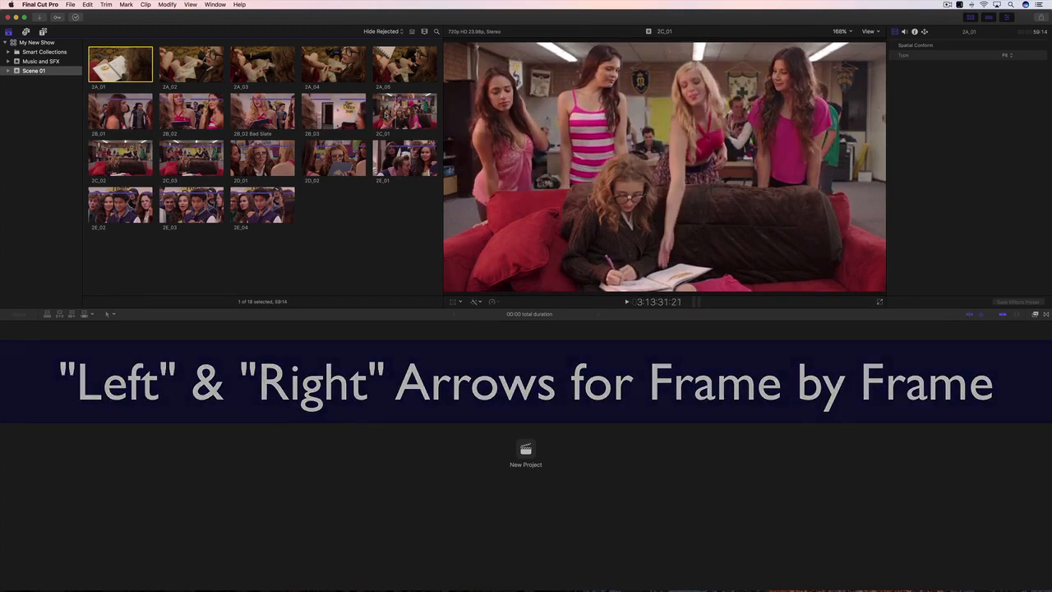
{"action": "key", "text": "Right"}
{"action": "key", "text": "Right"}
{"action": "key", "text": "Right"}
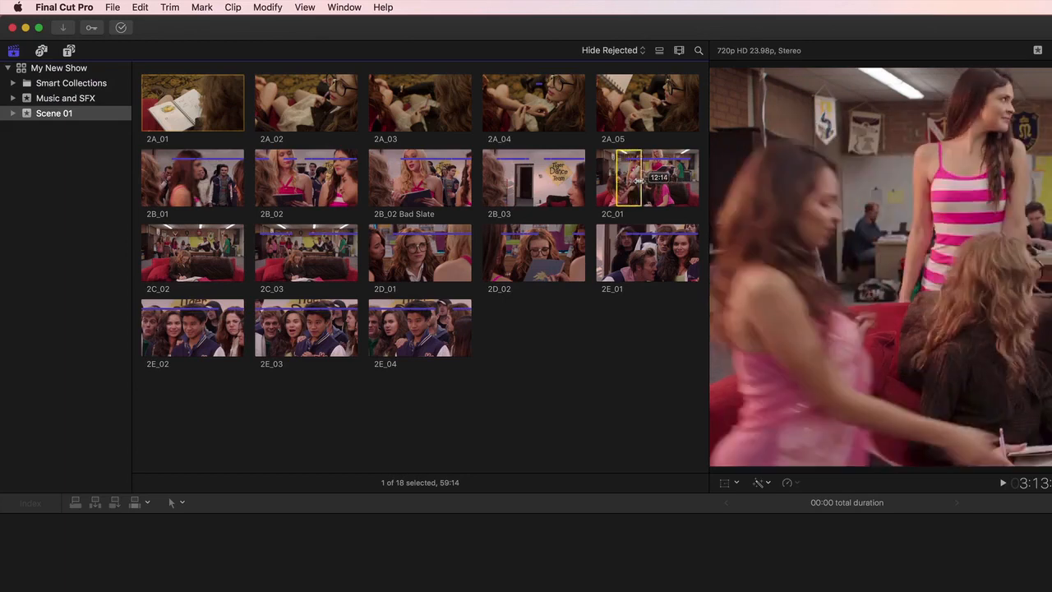
Step: Rate a range about 37 seconds long in clip 2C_01 as favorite and reject a short range near the end of 2E_01
{"action": "left_click_drag", "start_coordinate": [646, 179], "coordinate": [688, 180]}
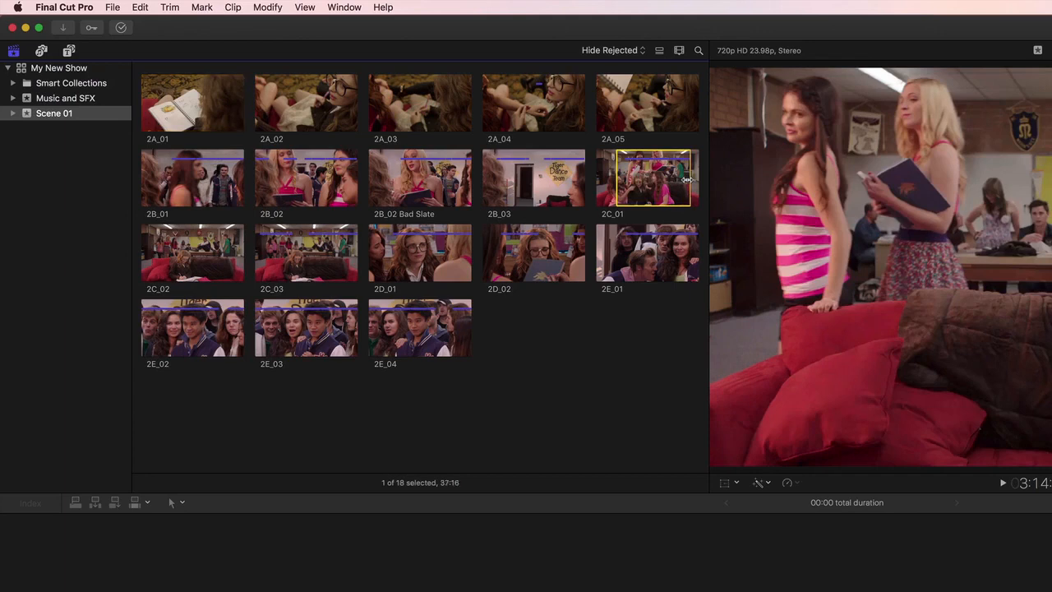
{"action": "key", "text": "f"}
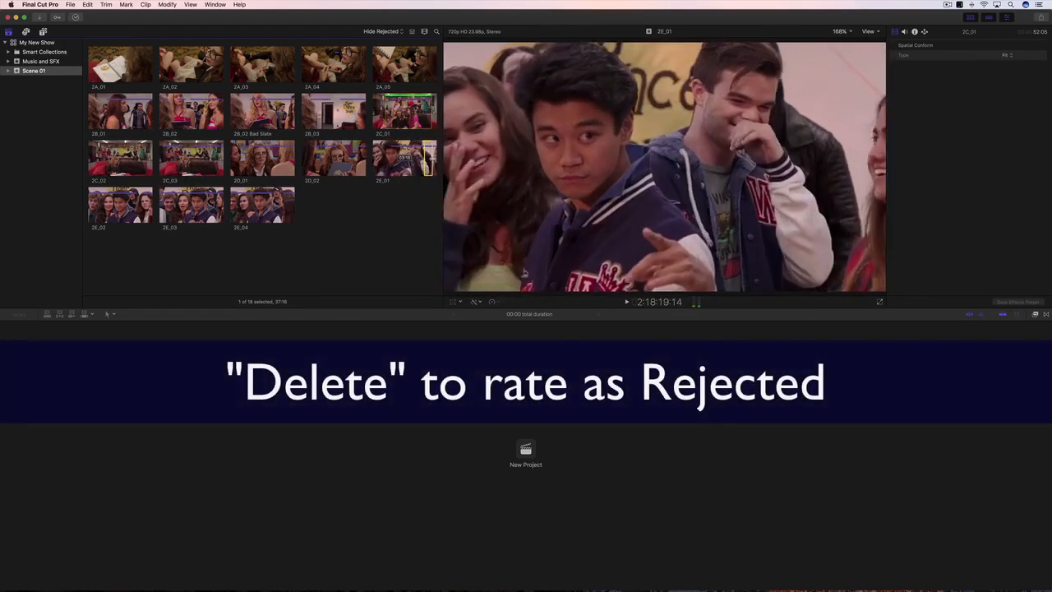
{"action": "left_click_drag", "start_coordinate": [436, 158], "coordinate": [435, 156]}
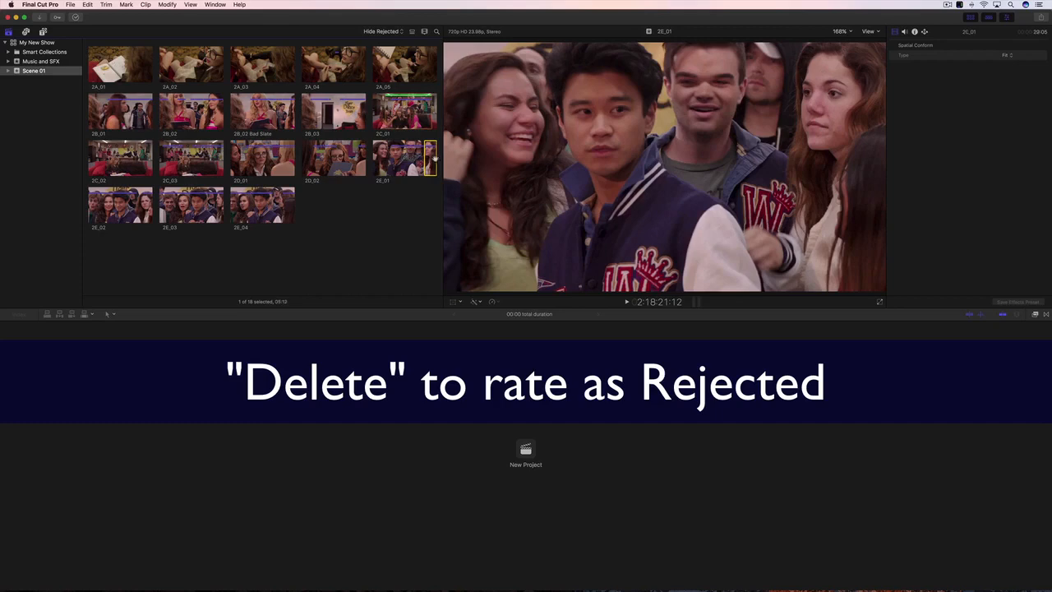
{"action": "key", "text": "Delete"}
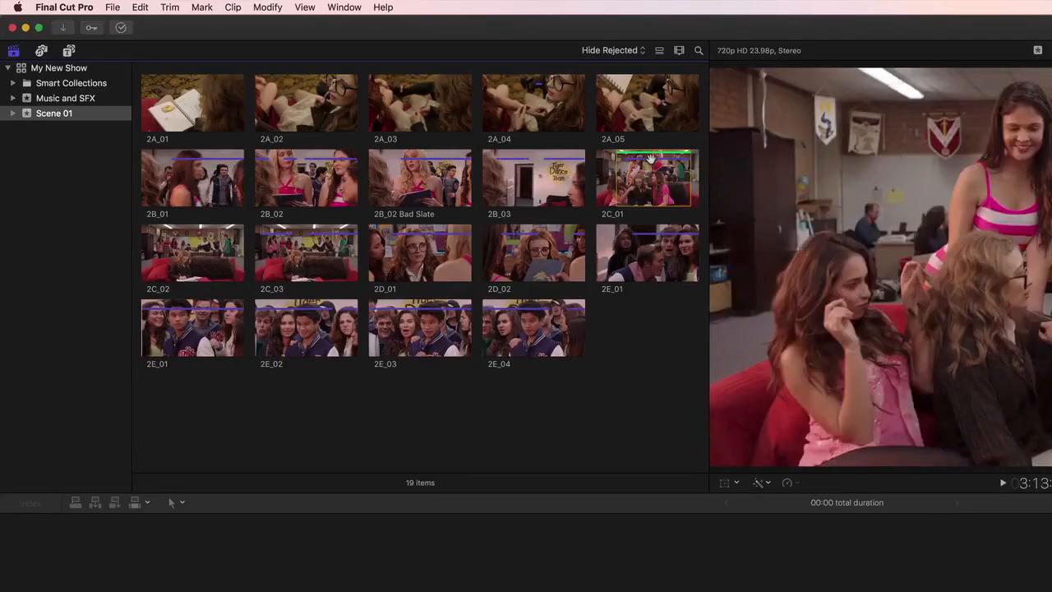
Step: Filter the browser to show only Rejected clips, and set the filter back to Hide Rejected
{"action": "left_click", "coordinate": [619, 51]}
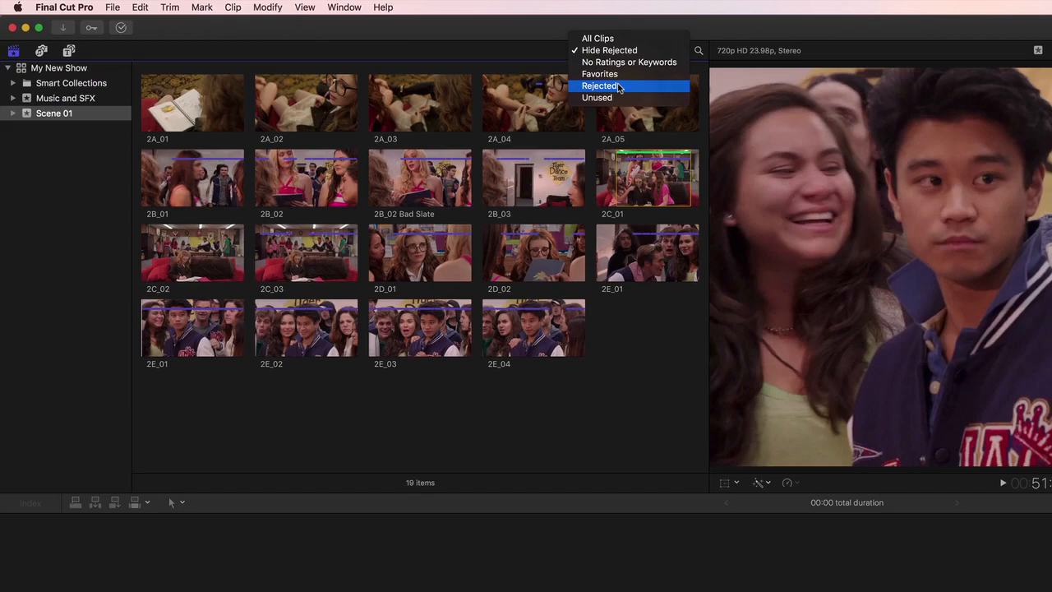
{"action": "left_click", "coordinate": [620, 86]}
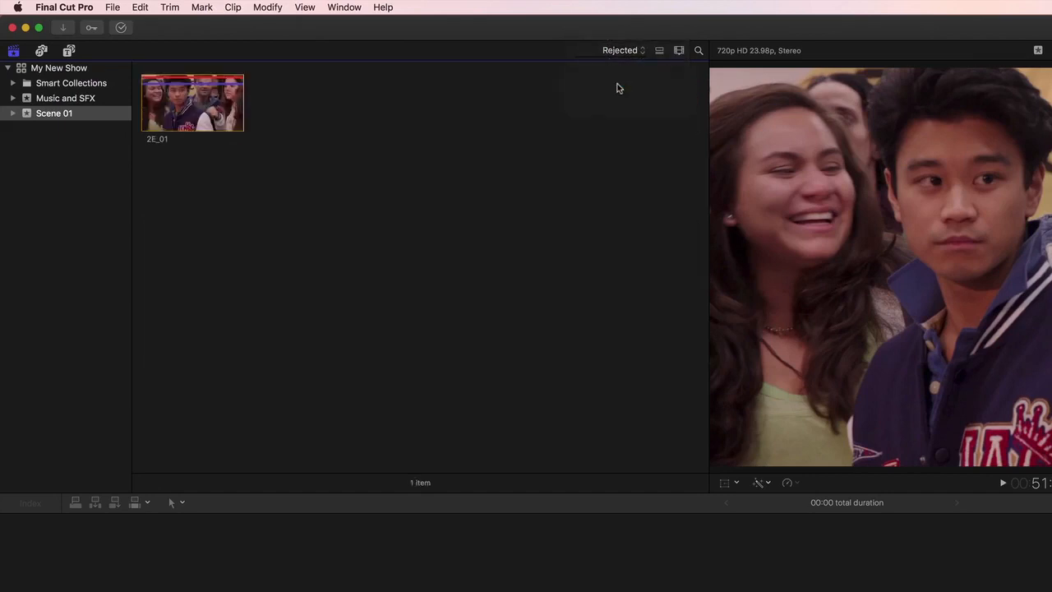
{"action": "left_click", "coordinate": [623, 51]}
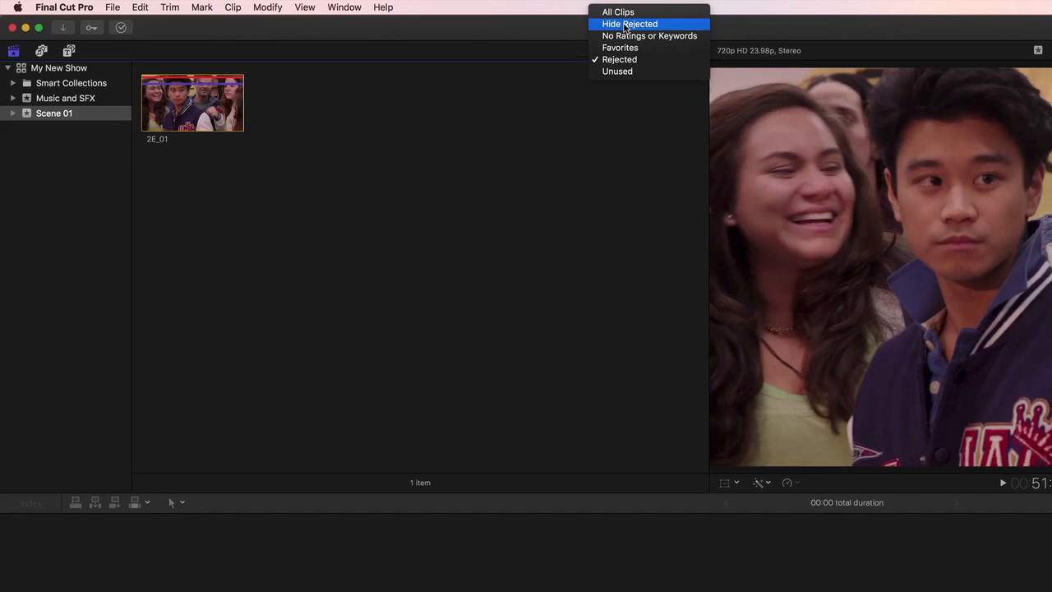
{"action": "left_click", "coordinate": [625, 25]}
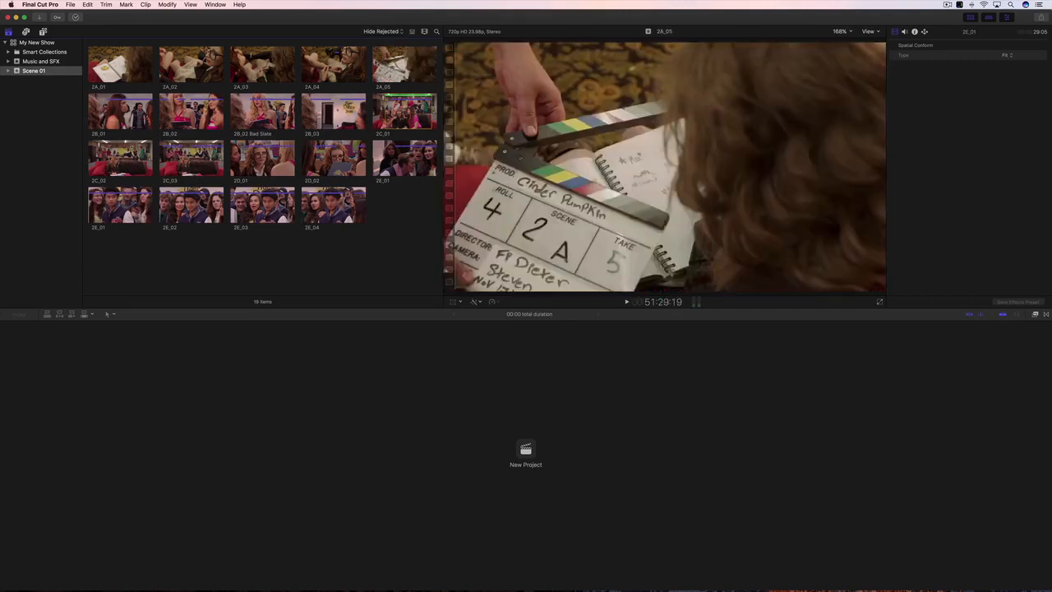
Step: Assign the keyword "B Camera" to the range of clip 2A_05 after the slate, about 33 seconds long
{"action": "left_click", "coordinate": [403, 64]}
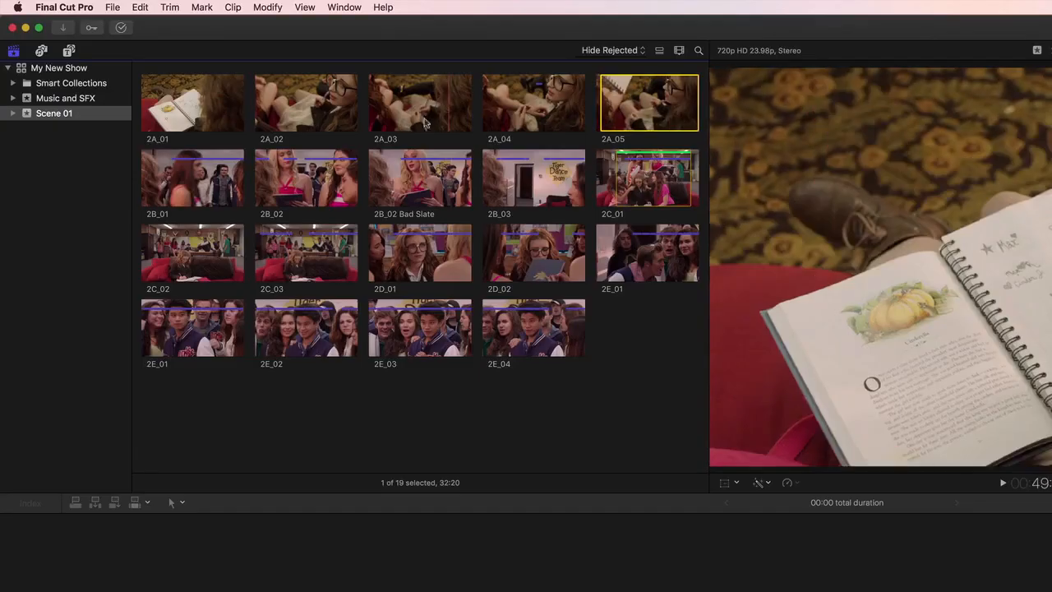
{"action": "left_click", "coordinate": [91, 30]}
{"action": "type", "text": "B Camera"}
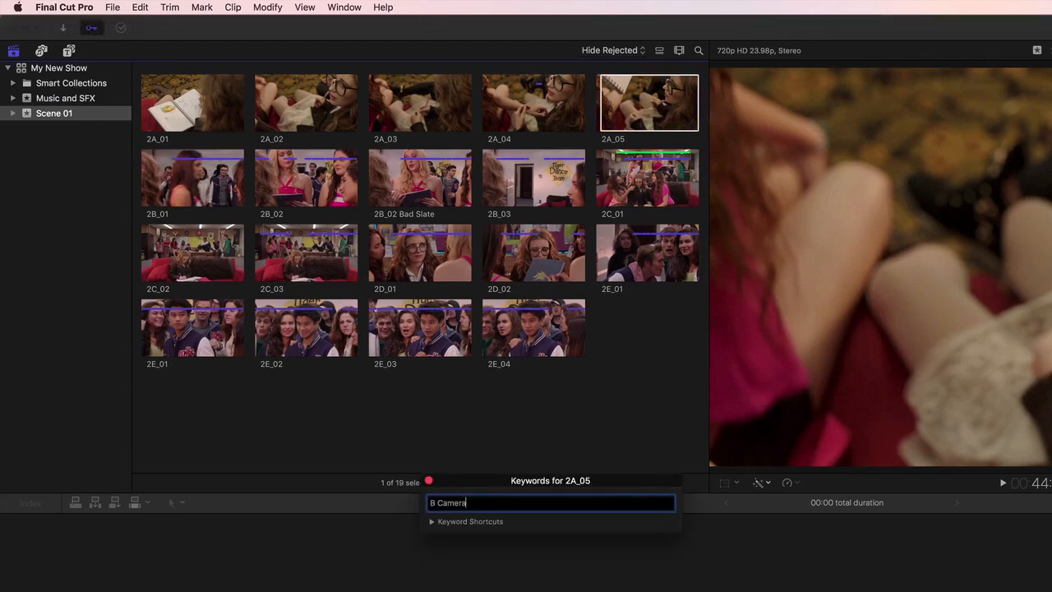
{"action": "key", "text": "Return"}
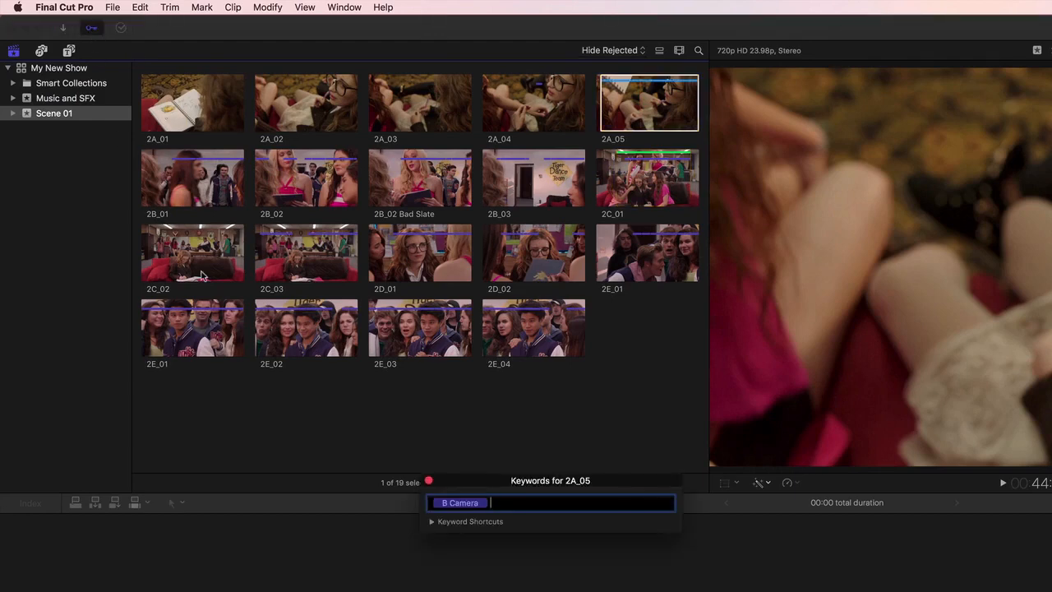
Step: Close the keyword editor, view the B Camera keyword collection in Scene 01, and return to the whole event
{"action": "left_click", "coordinate": [428, 482]}
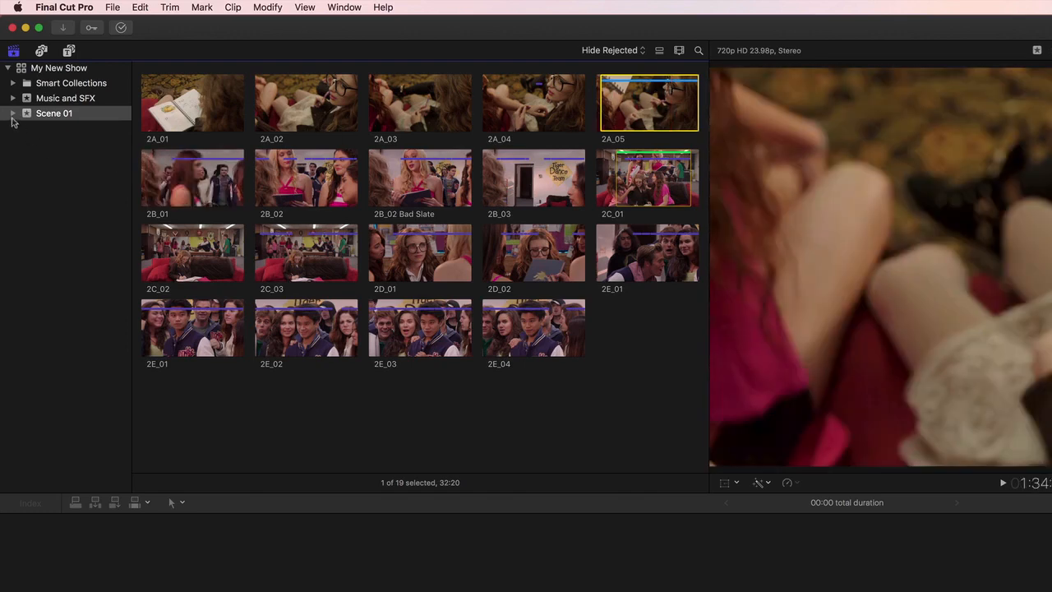
{"action": "left_click", "coordinate": [12, 114]}
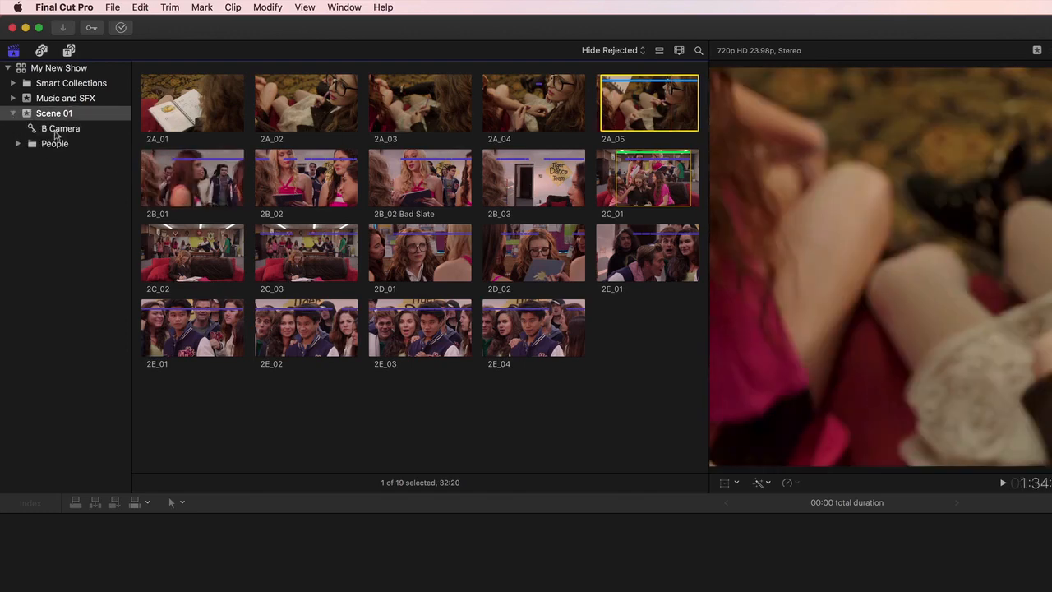
{"action": "left_click", "coordinate": [56, 129]}
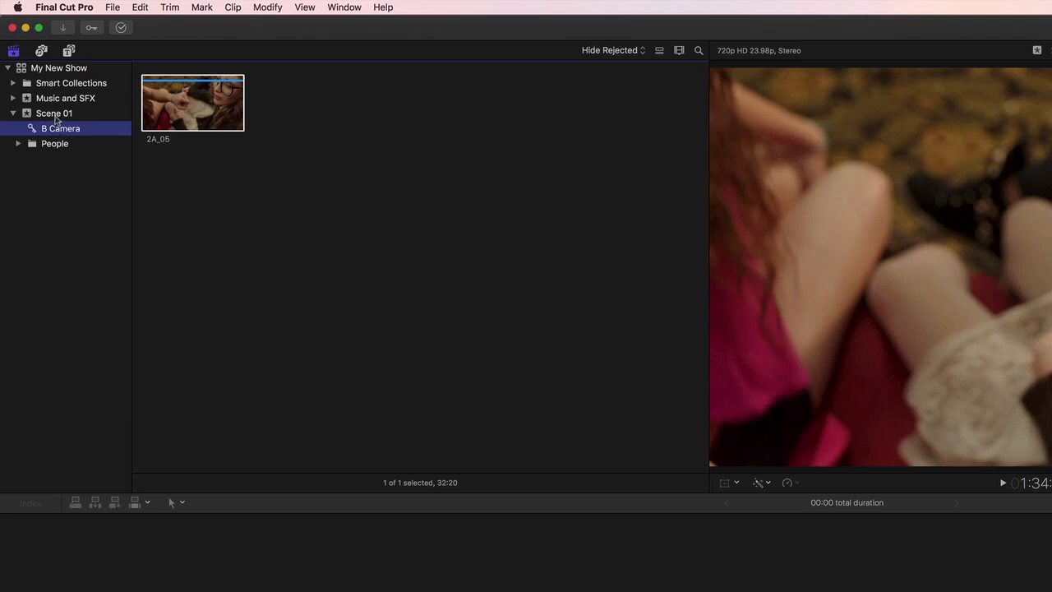
{"action": "left_click", "coordinate": [56, 116]}
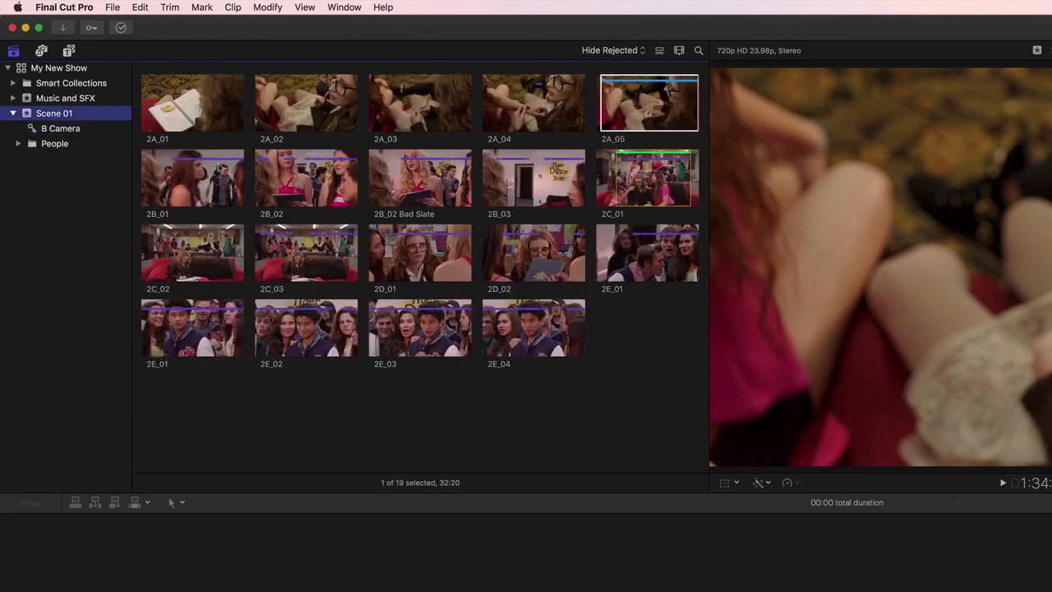
Step: Add clip 2A_04 to the B Camera keyword collection and display that collection's clips
{"action": "left_click", "coordinate": [520, 106]}
{"action": "left_click", "coordinate": [520, 105]}
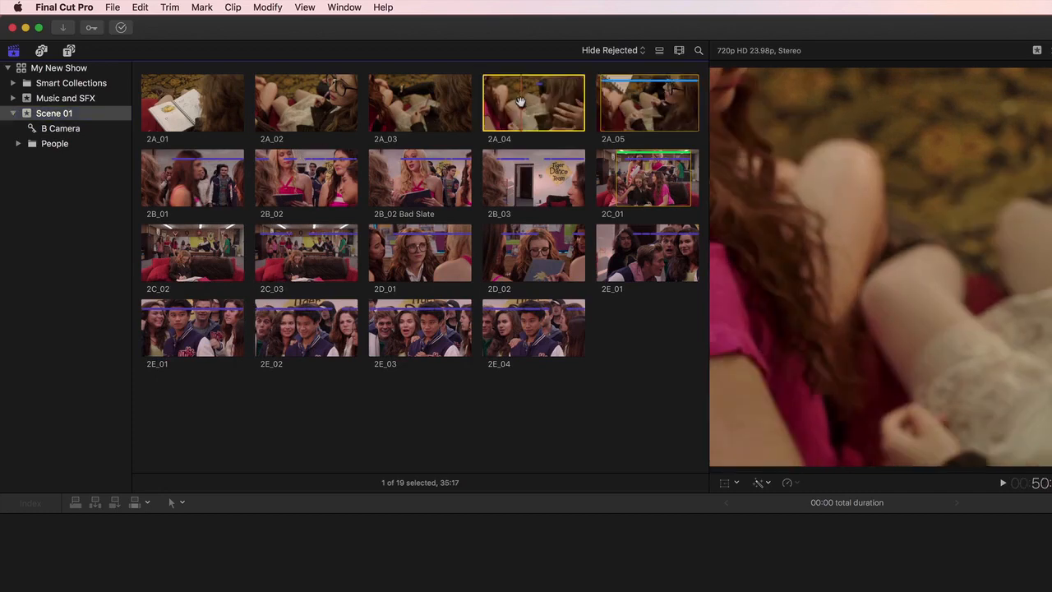
{"action": "left_click_drag", "start_coordinate": [216, 166], "coordinate": [84, 129]}
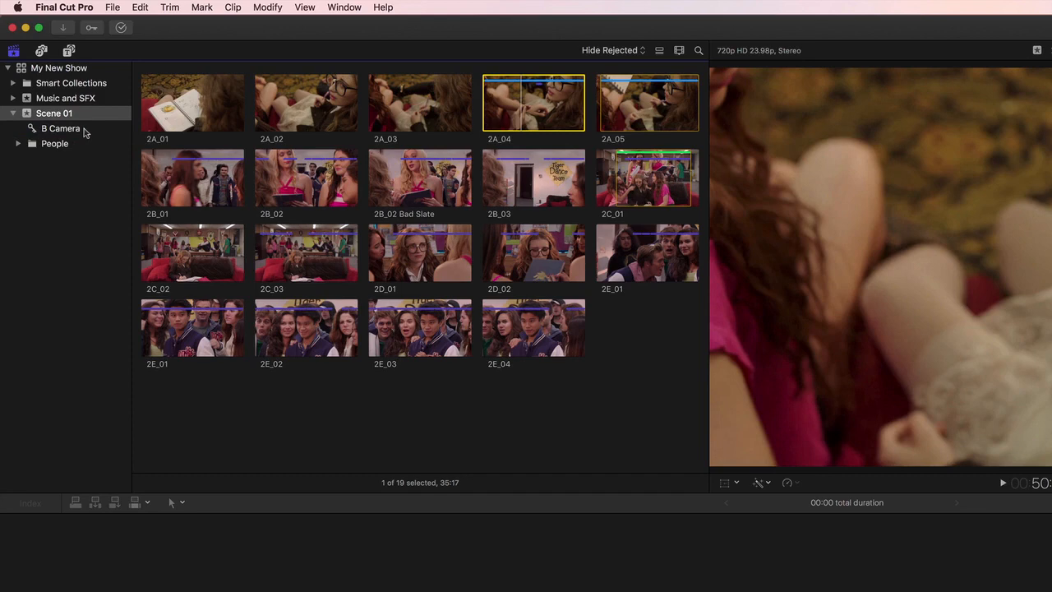
{"action": "left_click", "coordinate": [83, 129]}
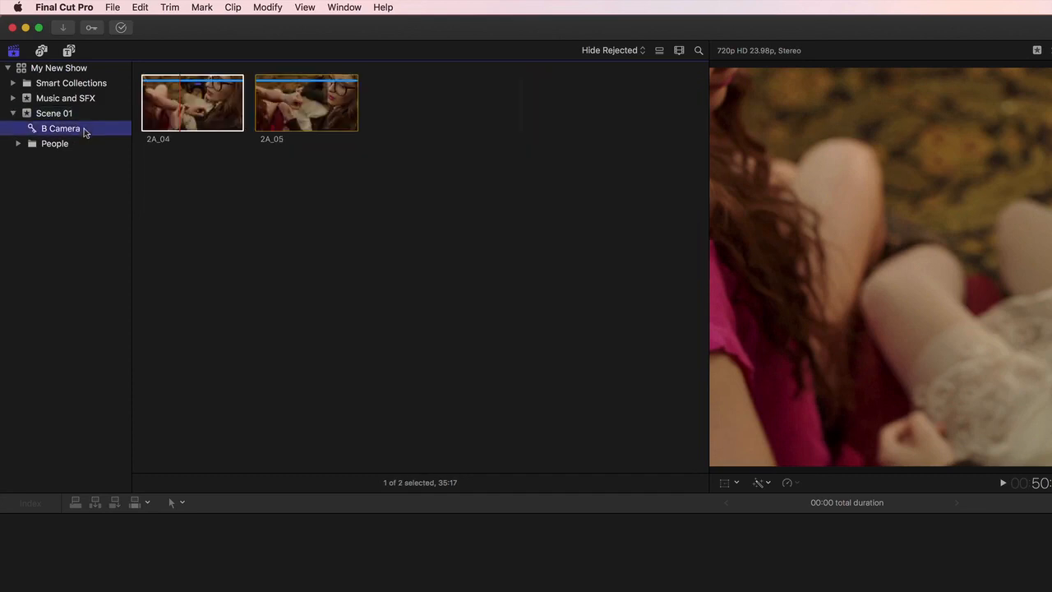
Step: Store "A Camera" as the second keyword shortcut and apply the "B Camera" keyword to Scene 01 clips 2A_01, 2A_02 and 2A_03
{"action": "left_click", "coordinate": [85, 116]}
{"action": "left_click", "coordinate": [182, 110]}
{"action": "left_click", "coordinate": [304, 108], "text": "super"}
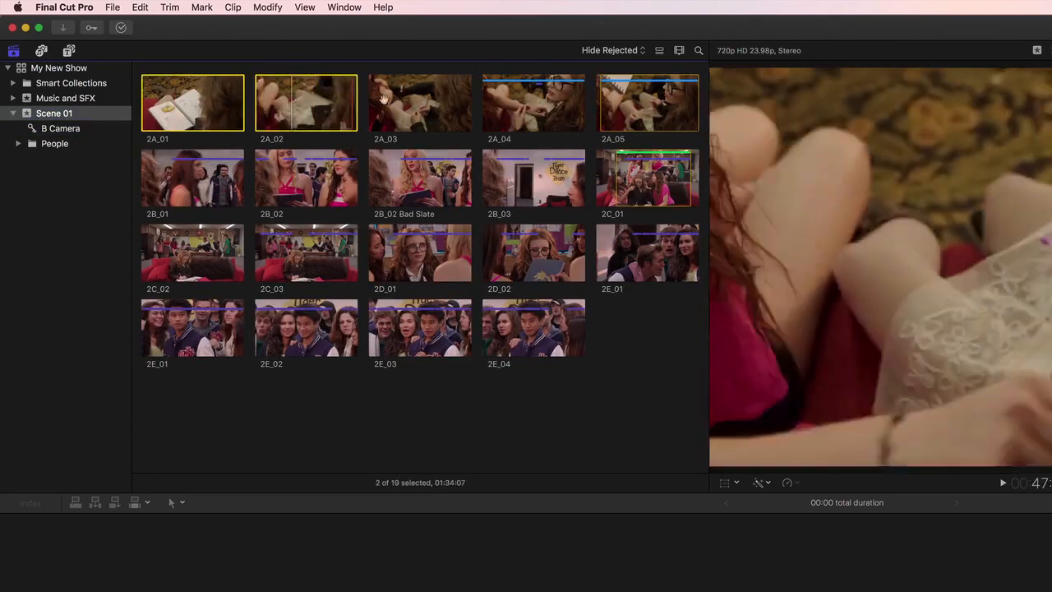
{"action": "left_click", "coordinate": [406, 108], "text": "super"}
{"action": "key", "text": "super+k"}
{"action": "left_click", "coordinate": [431, 522]}
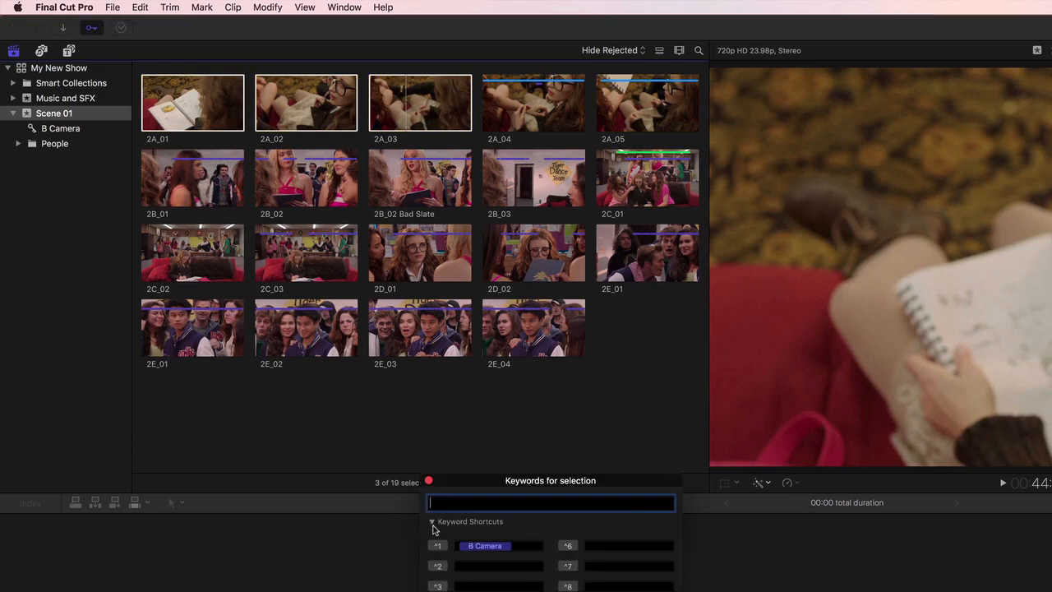
{"action": "left_click", "coordinate": [462, 567]}
{"action": "type", "text": "A Camera"}
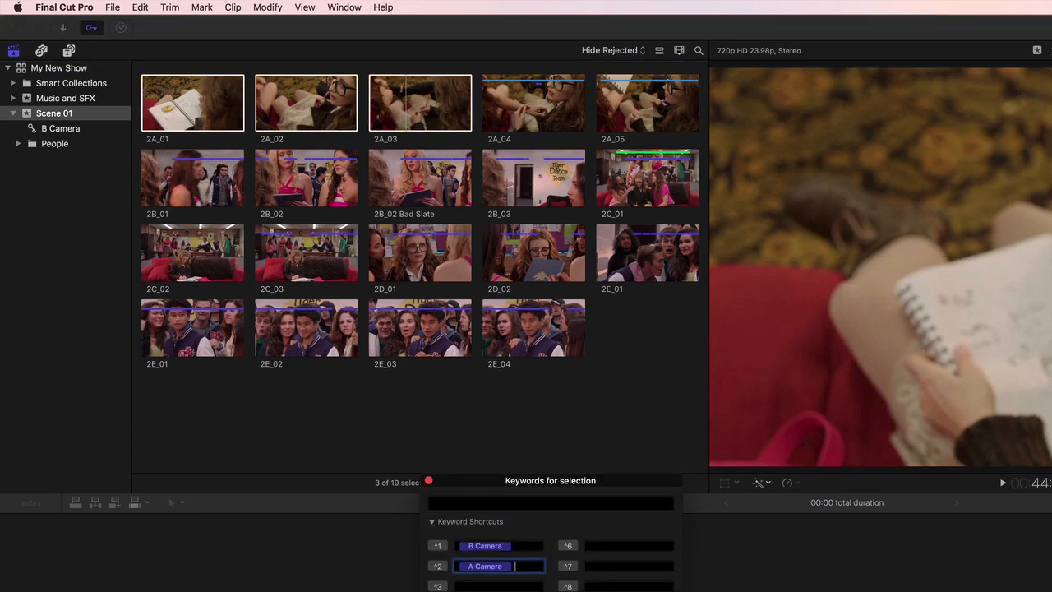
{"action": "left_click", "coordinate": [438, 545]}
{"action": "left_click", "coordinate": [428, 481]}
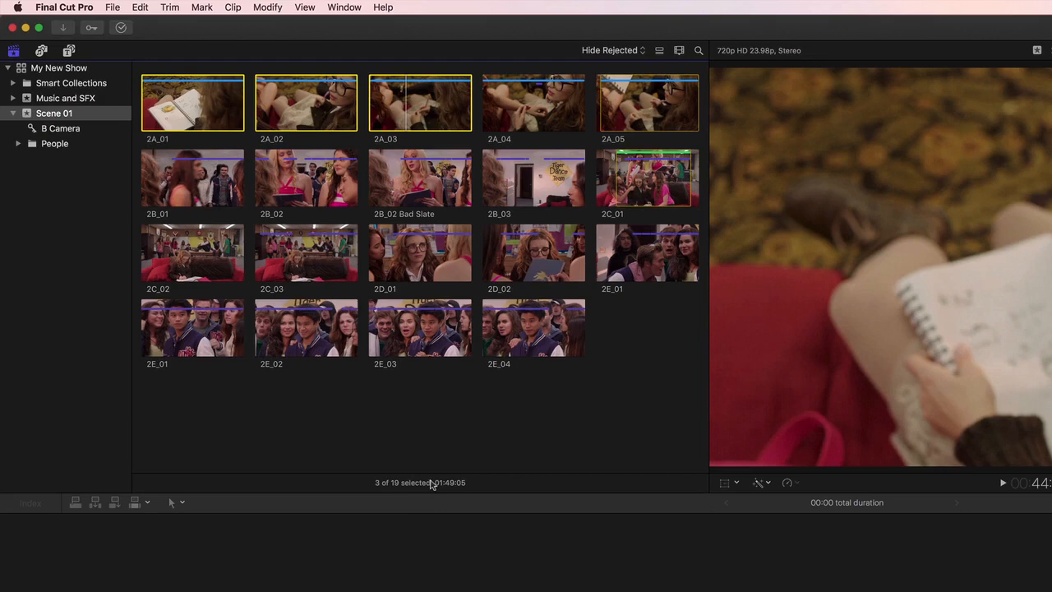
Step: Assign the Music-1 audio role to the Cliff Side clip in the Music and SFX event
{"action": "left_click", "coordinate": [81, 102]}
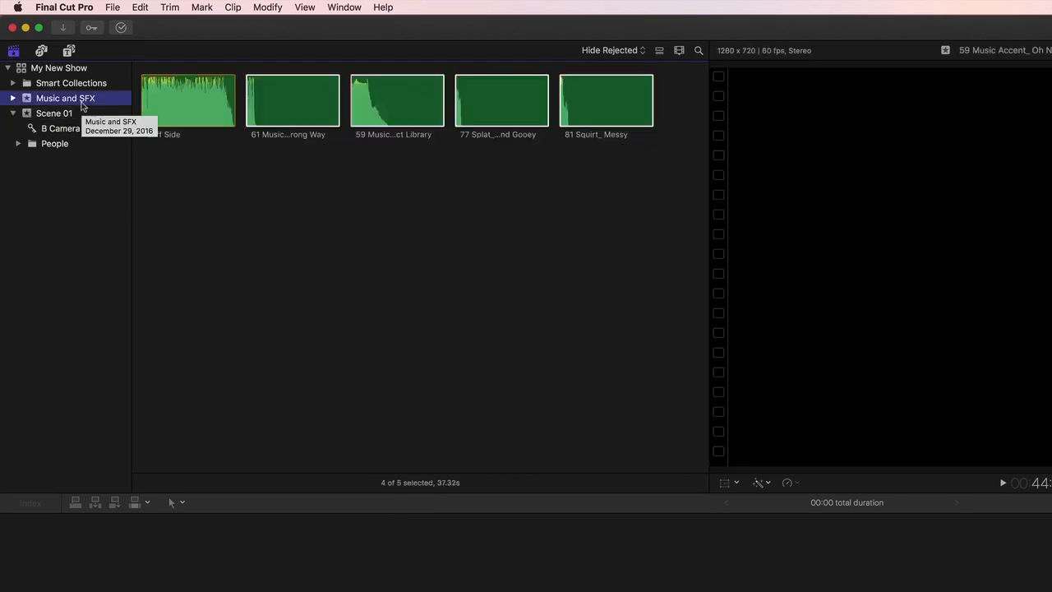
{"action": "right_click", "coordinate": [181, 104]}
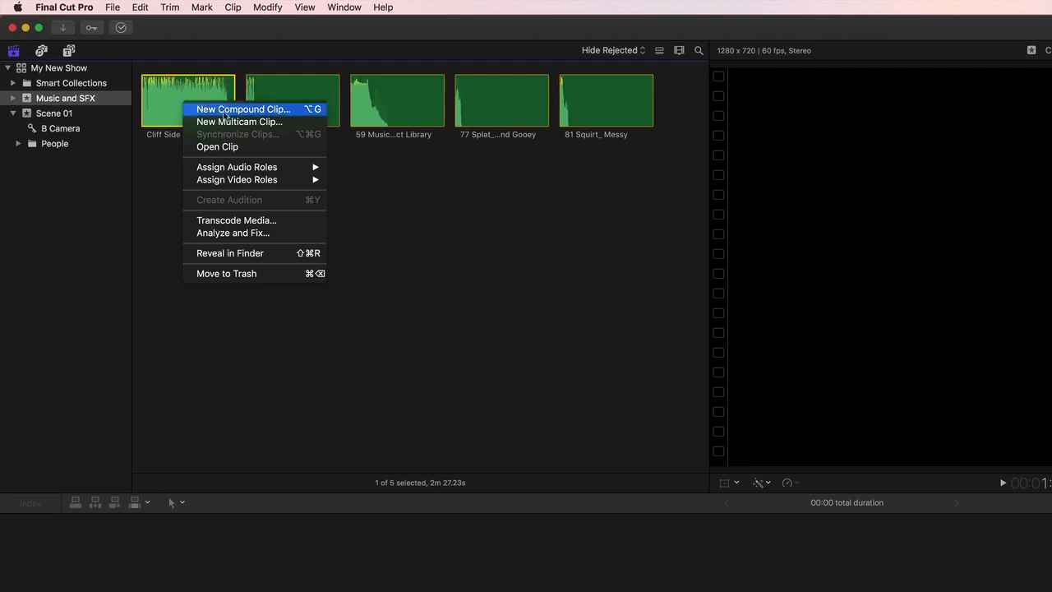
{"action": "mouse_move", "coordinate": [242, 181]}
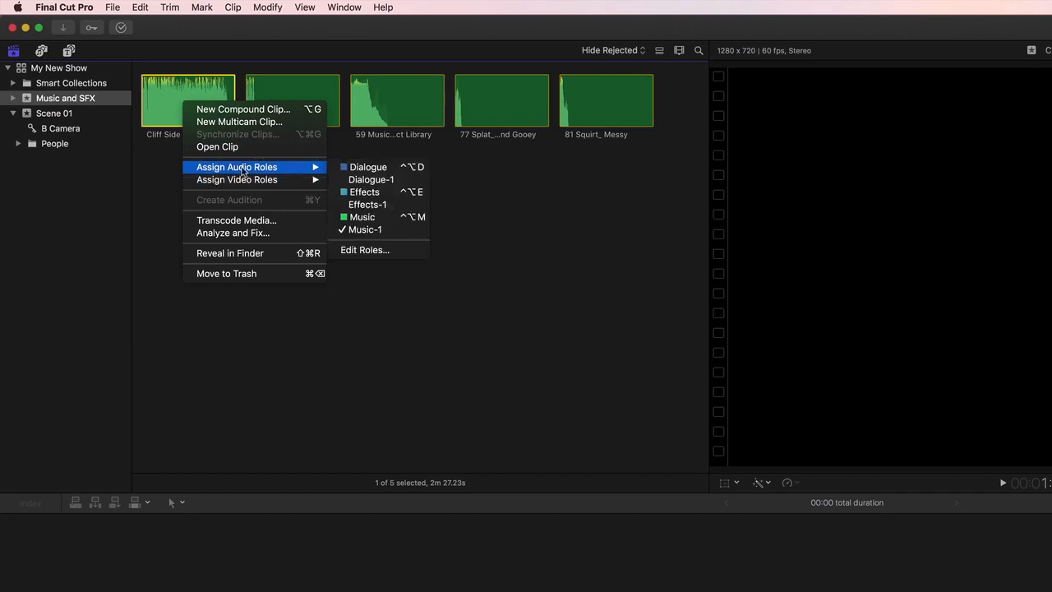
{"action": "left_click", "coordinate": [397, 233]}
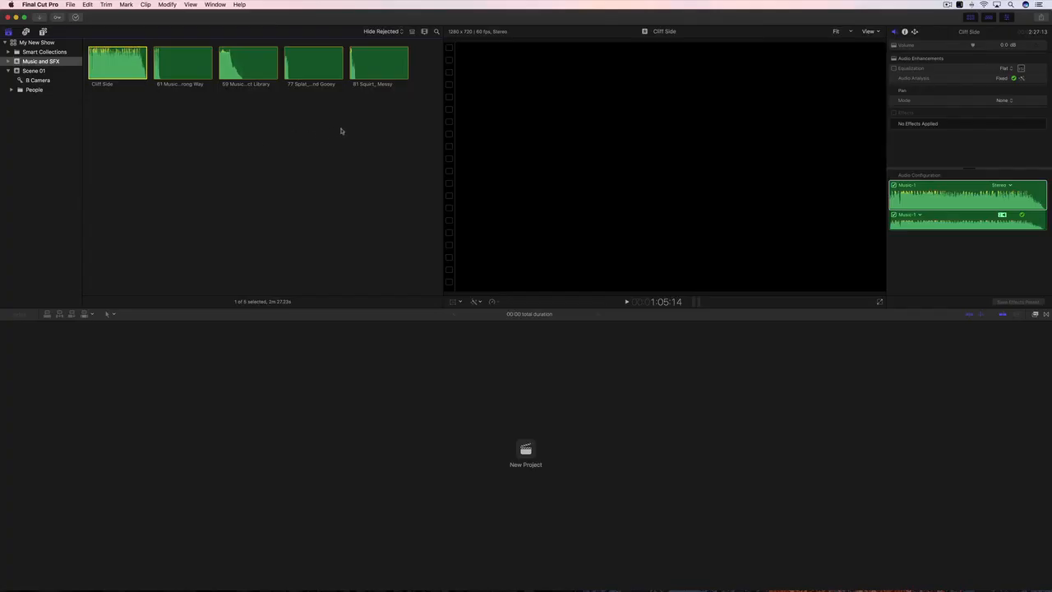
Step: Assign the Effects-1 audio role to the four sound effect clips beside Cliff Side
{"action": "left_click_drag", "start_coordinate": [393, 101], "coordinate": [184, 60]}
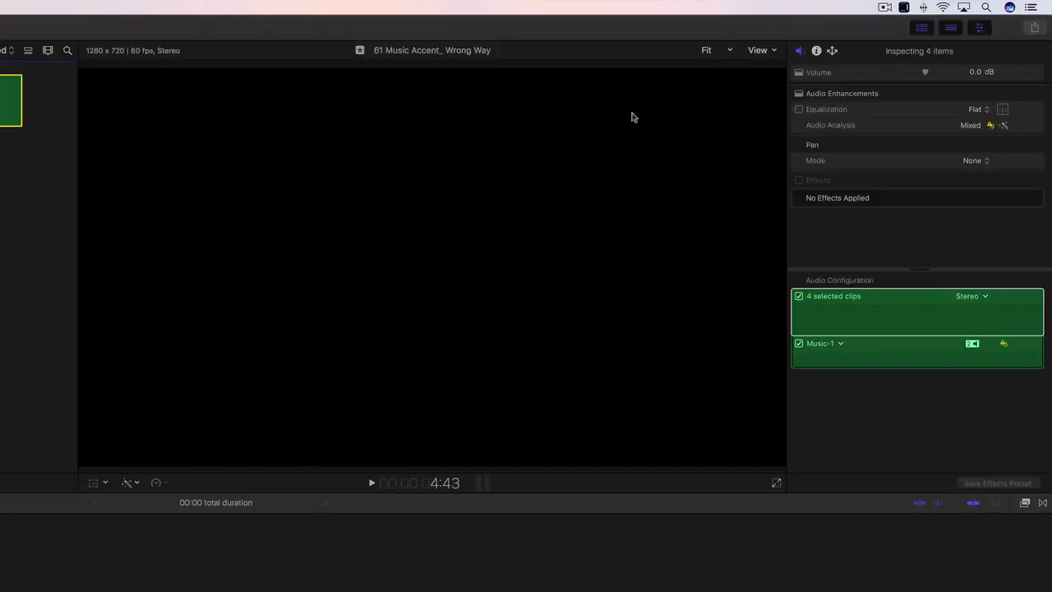
{"action": "left_click", "coordinate": [817, 51]}
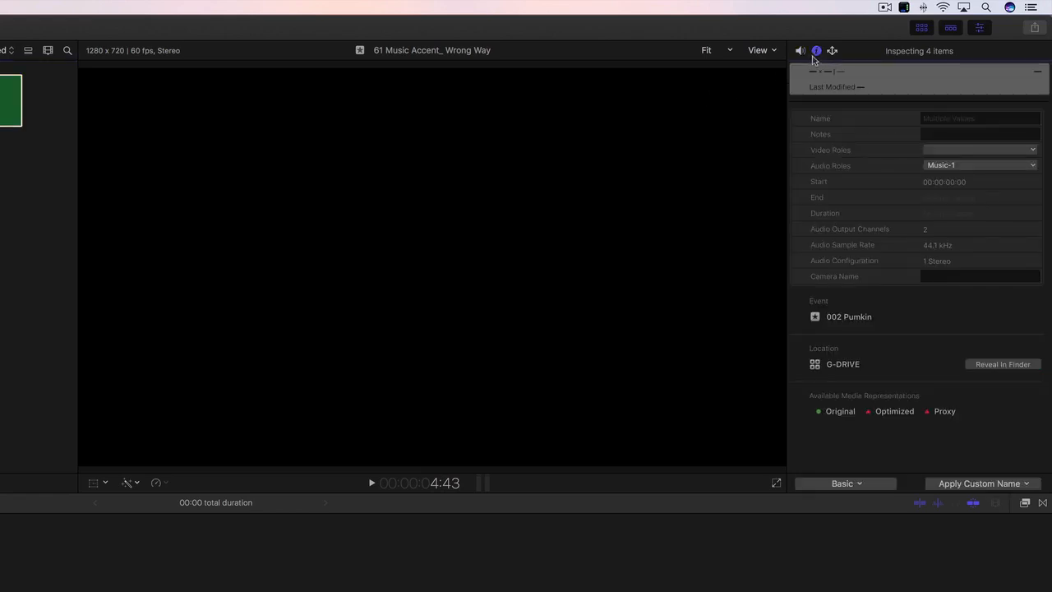
{"action": "left_click", "coordinate": [960, 166]}
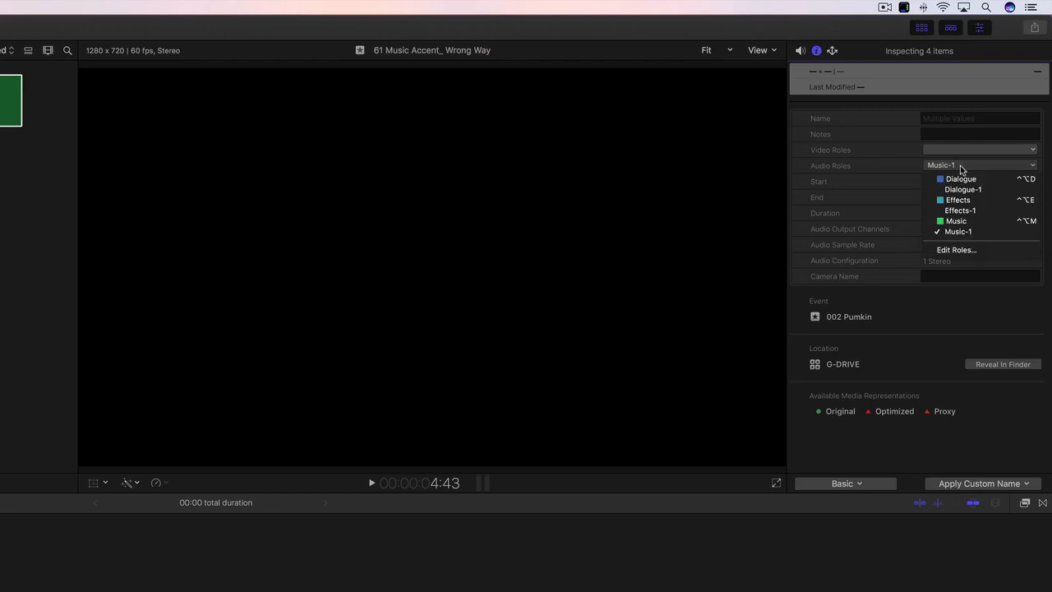
{"action": "left_click", "coordinate": [980, 212]}
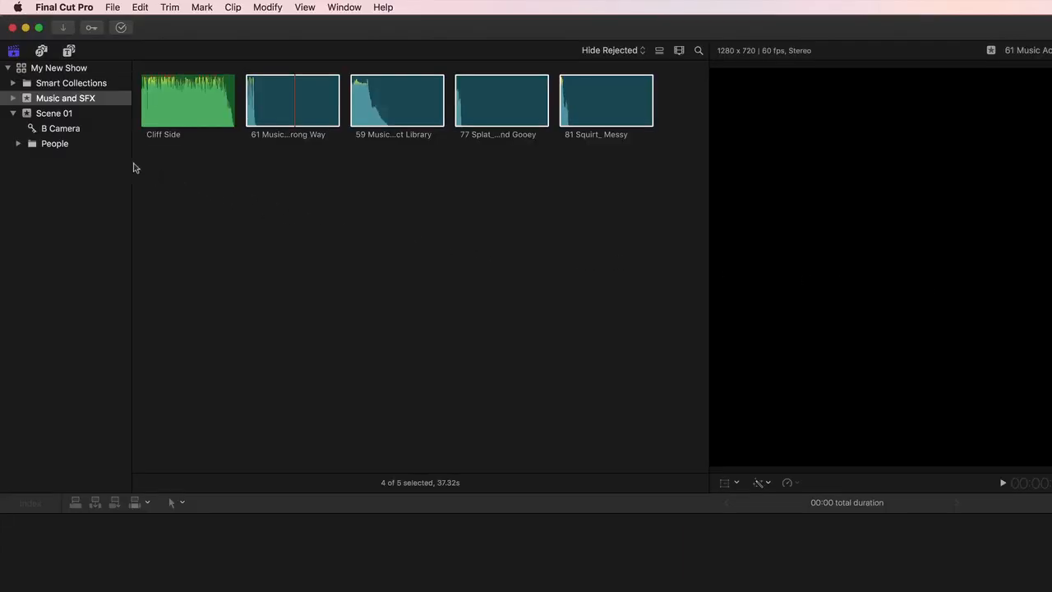
Step: View the Favorites smart collection and create a library smart collection named "Sound Effects"
{"action": "left_click", "coordinate": [13, 84]}
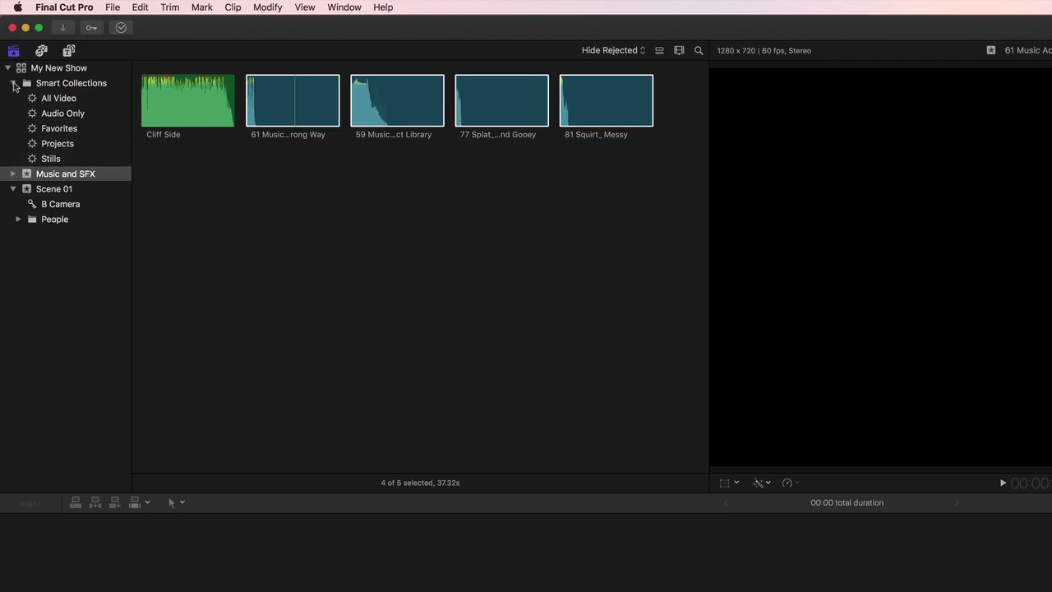
{"action": "left_click", "coordinate": [59, 129]}
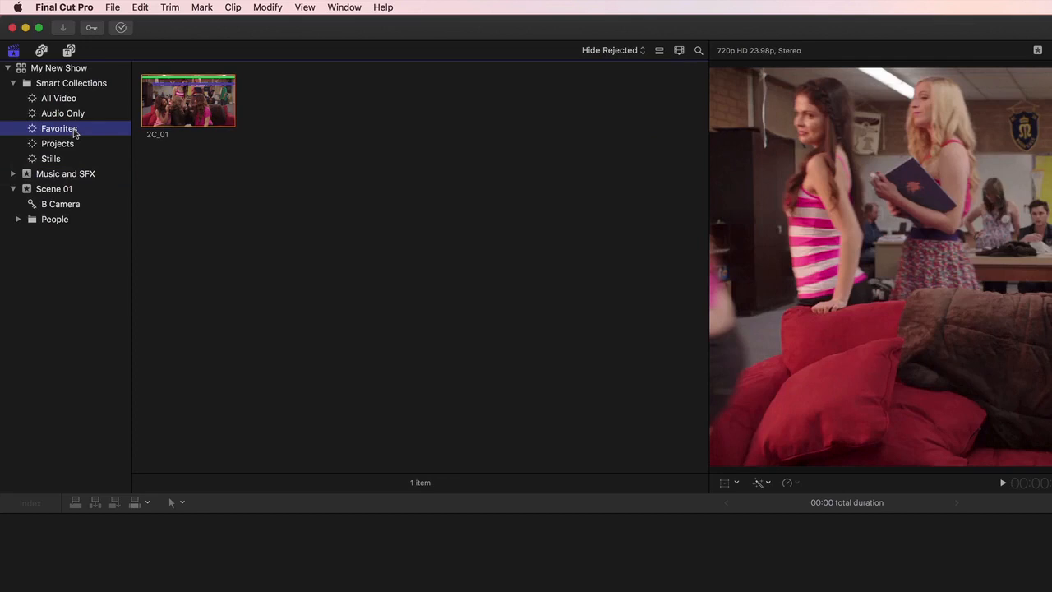
{"action": "left_click", "coordinate": [111, 9]}
{"action": "mouse_move", "coordinate": [109, 23]}
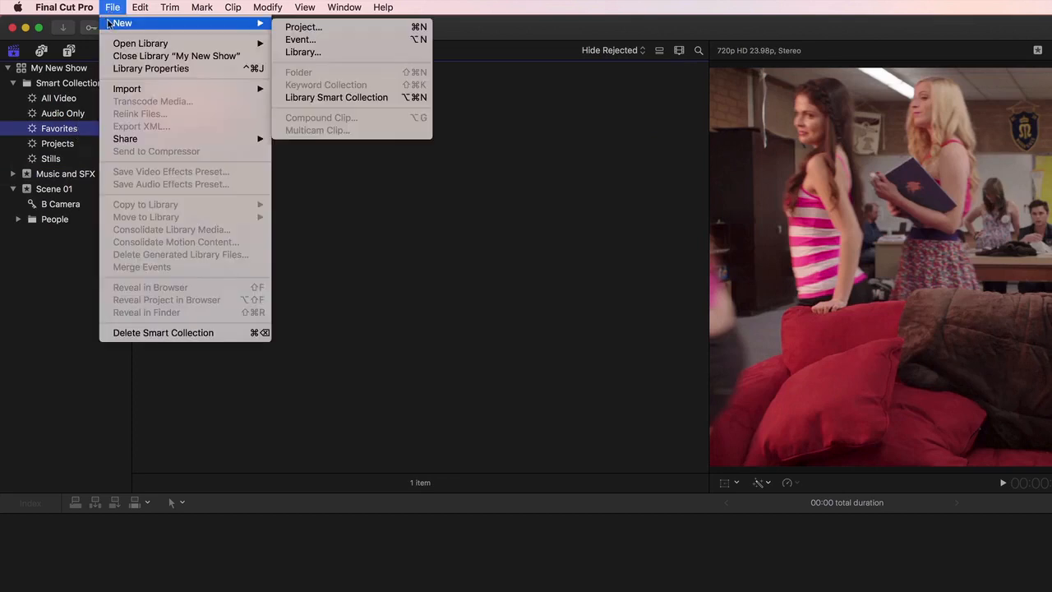
{"action": "left_click", "coordinate": [299, 98]}
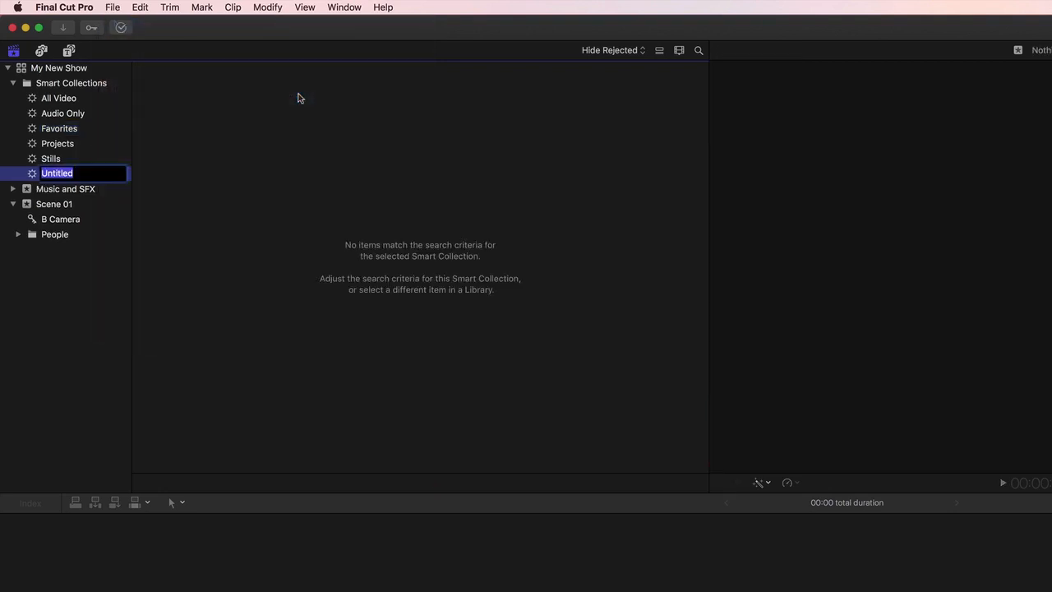
{"action": "type", "text": "Sound Effects"}
{"action": "key", "text": "Return"}
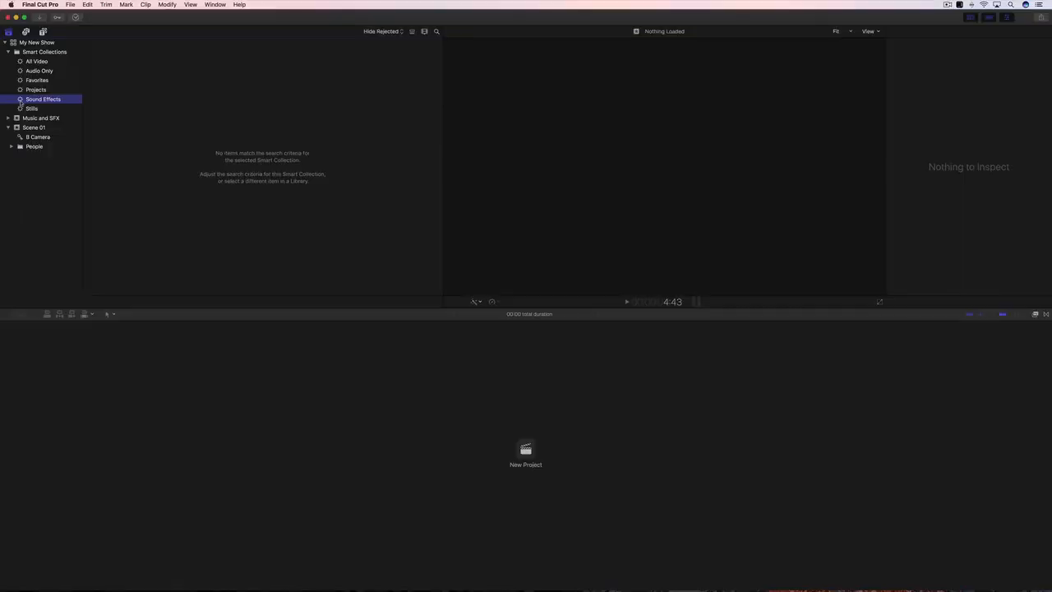
Step: Add a Roles rule to the Sound Effects smart collection that includes all Effects roles
{"action": "double_click", "coordinate": [20, 100]}
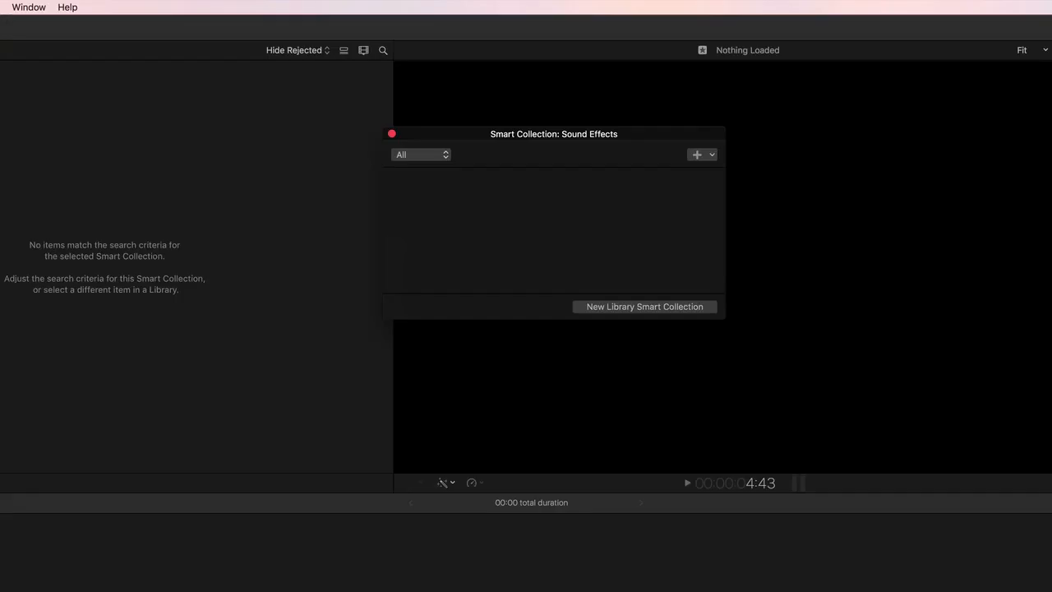
{"action": "left_click", "coordinate": [697, 156]}
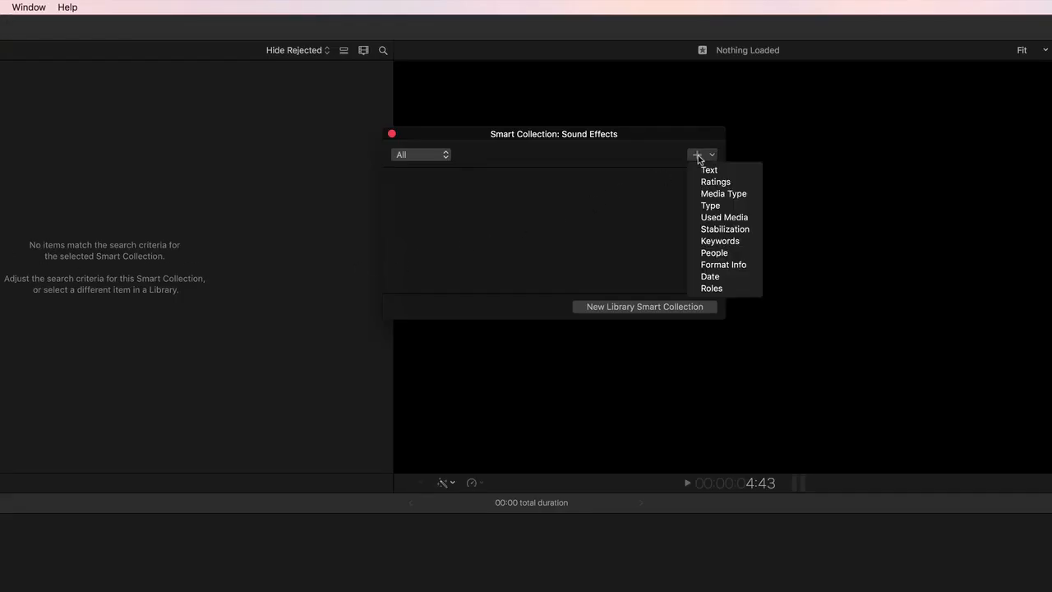
{"action": "left_click", "coordinate": [707, 289]}
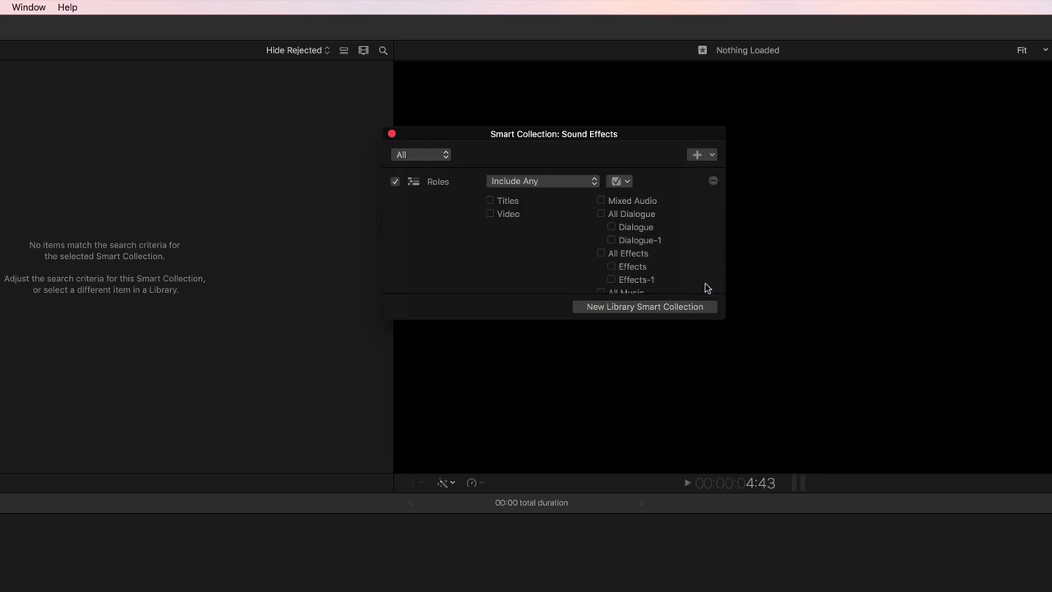
{"action": "left_click", "coordinate": [601, 254]}
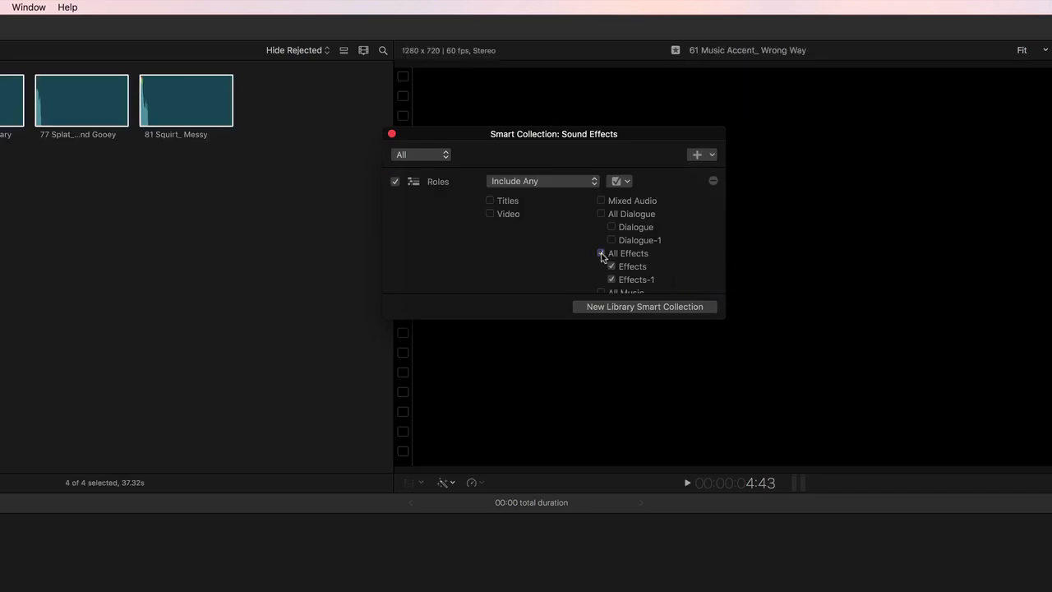
{"action": "left_click", "coordinate": [392, 134]}
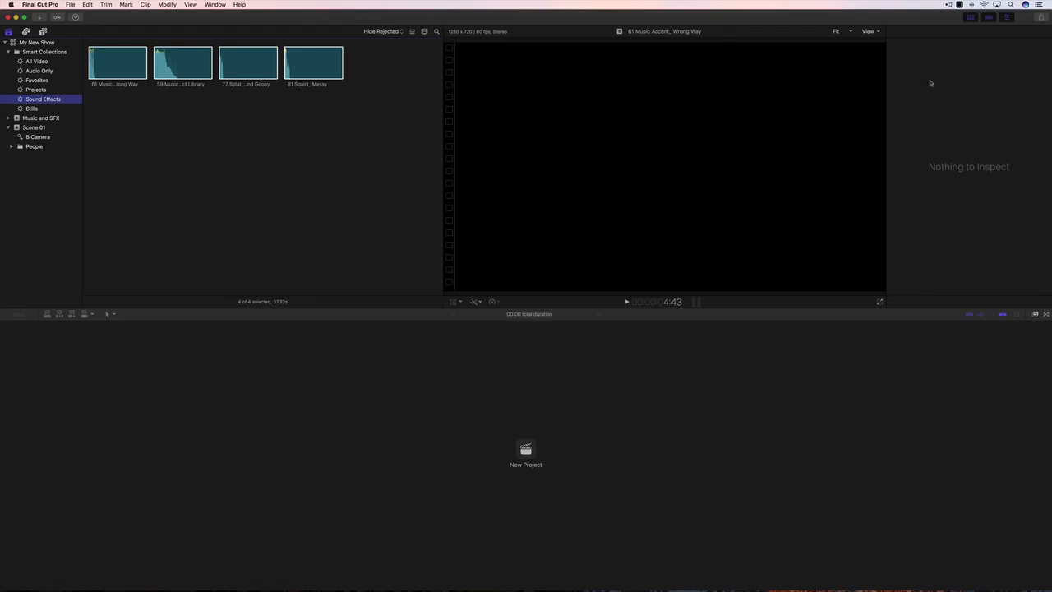
Step: Hide the inspector and show the Event Viewer in the workspace
{"action": "left_click", "coordinate": [1006, 20]}
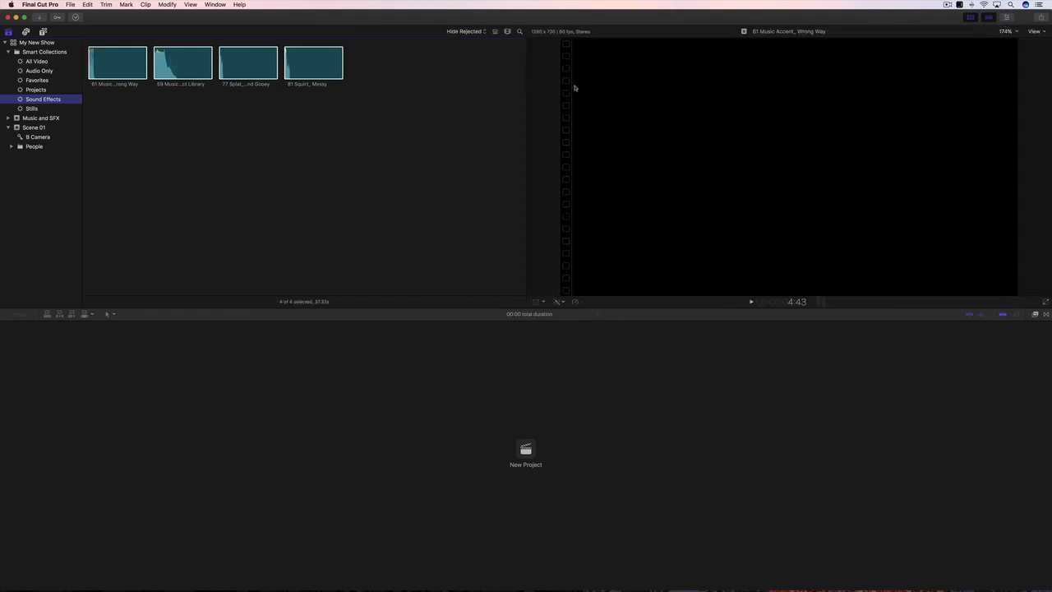
{"action": "left_click", "coordinate": [219, 5]}
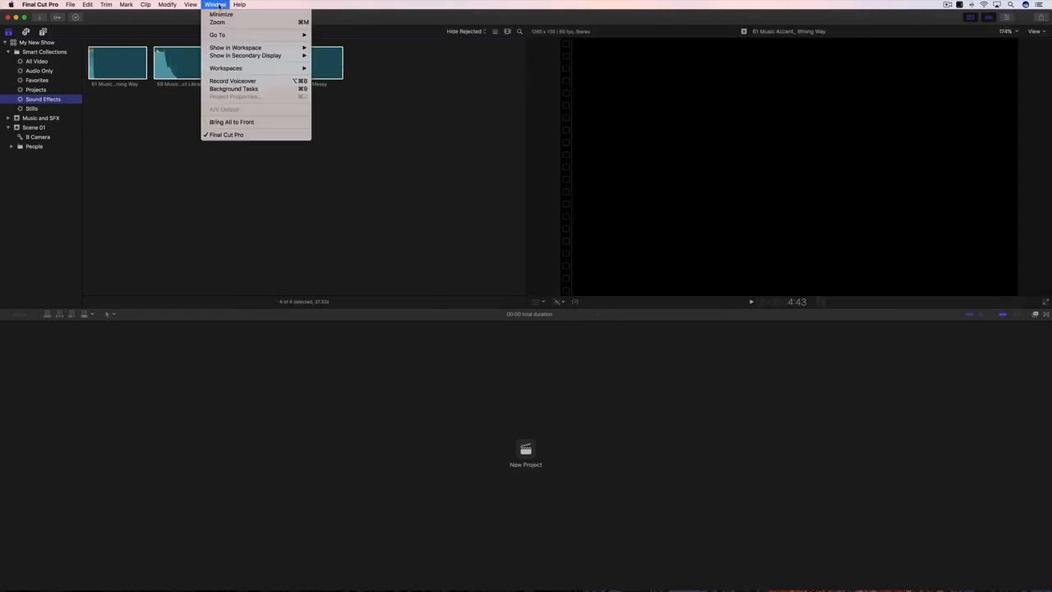
{"action": "mouse_move", "coordinate": [220, 48]}
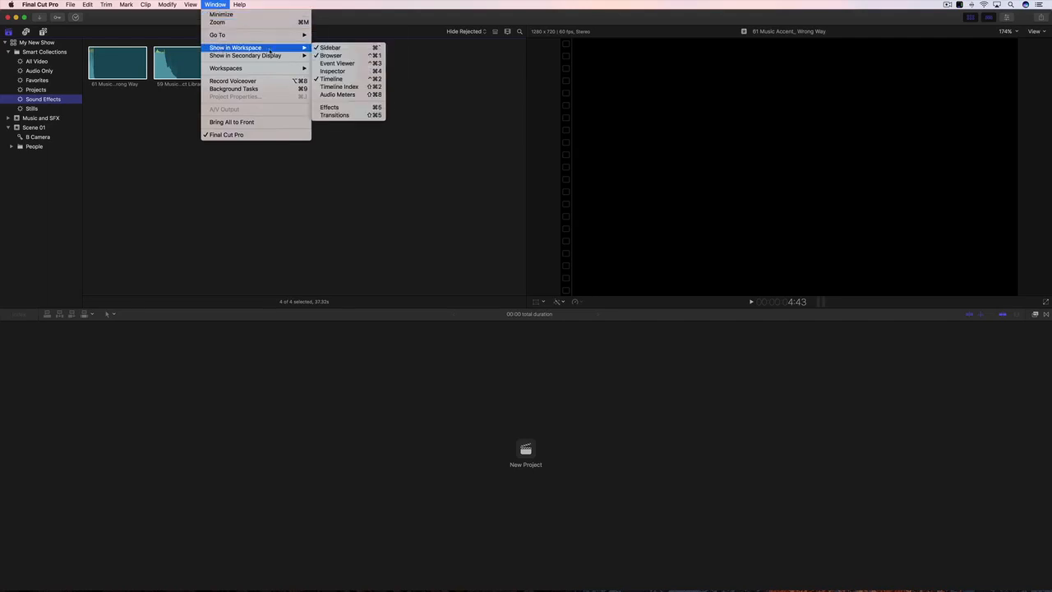
{"action": "left_click", "coordinate": [342, 64]}
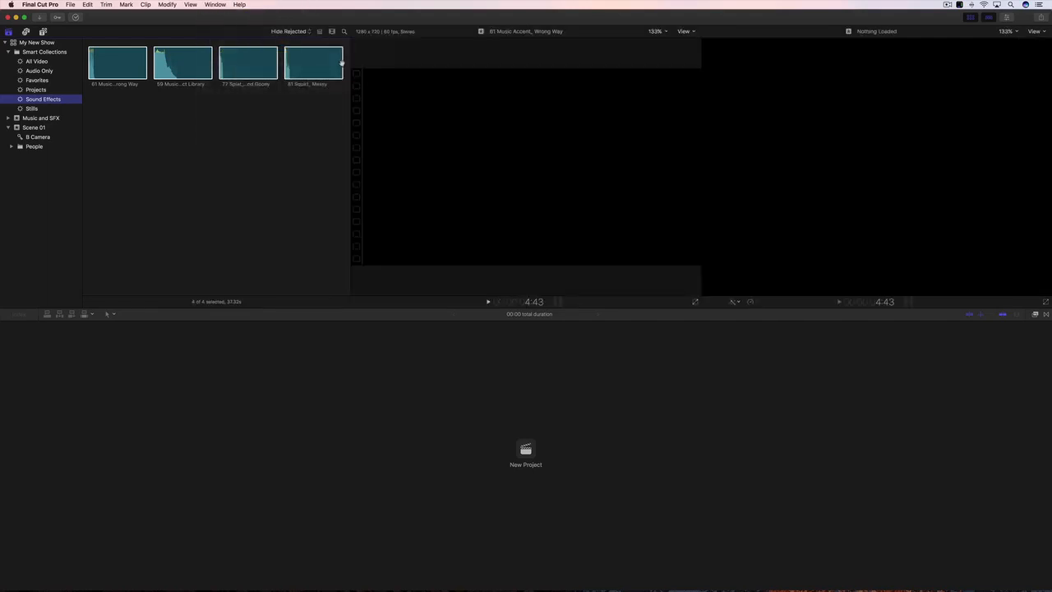
Step: Save the current window layout as a custom workspace named "Editing Workspace"
{"action": "left_click", "coordinate": [216, 5]}
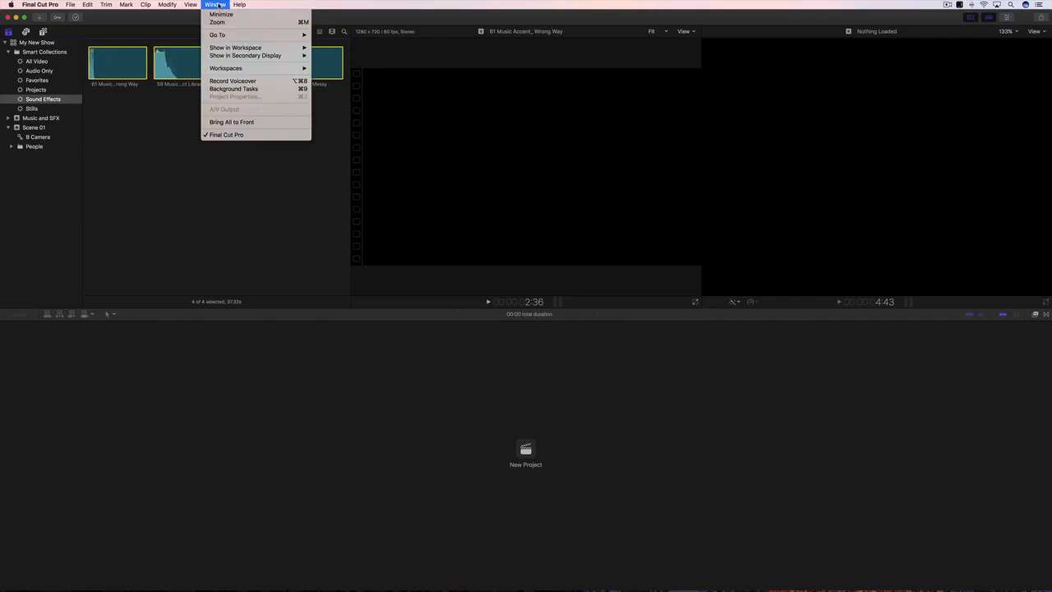
{"action": "mouse_move", "coordinate": [220, 68]}
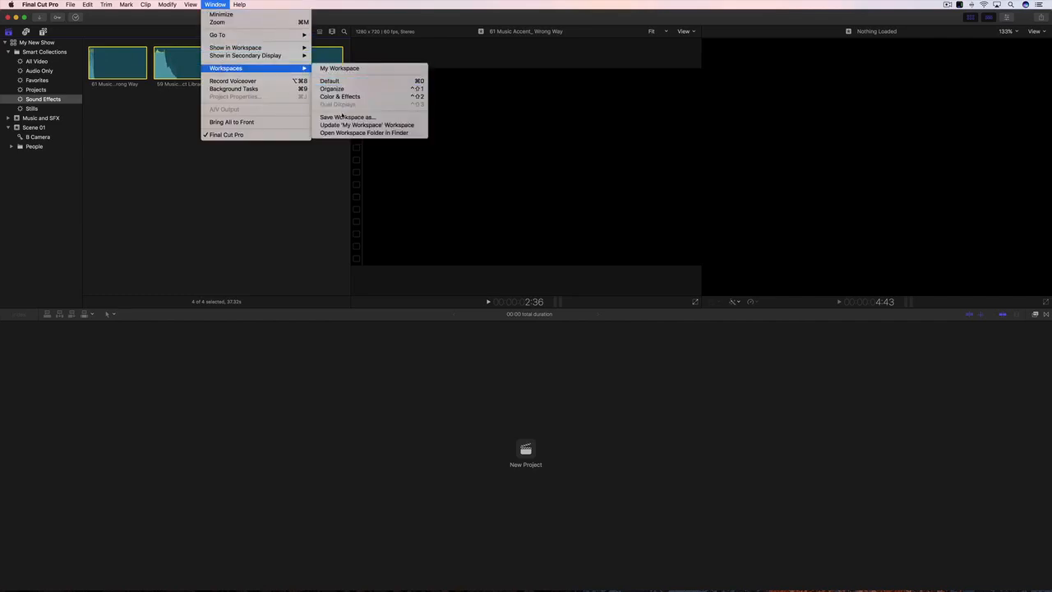
{"action": "left_click", "coordinate": [347, 116]}
{"action": "type", "text": "Editing"}
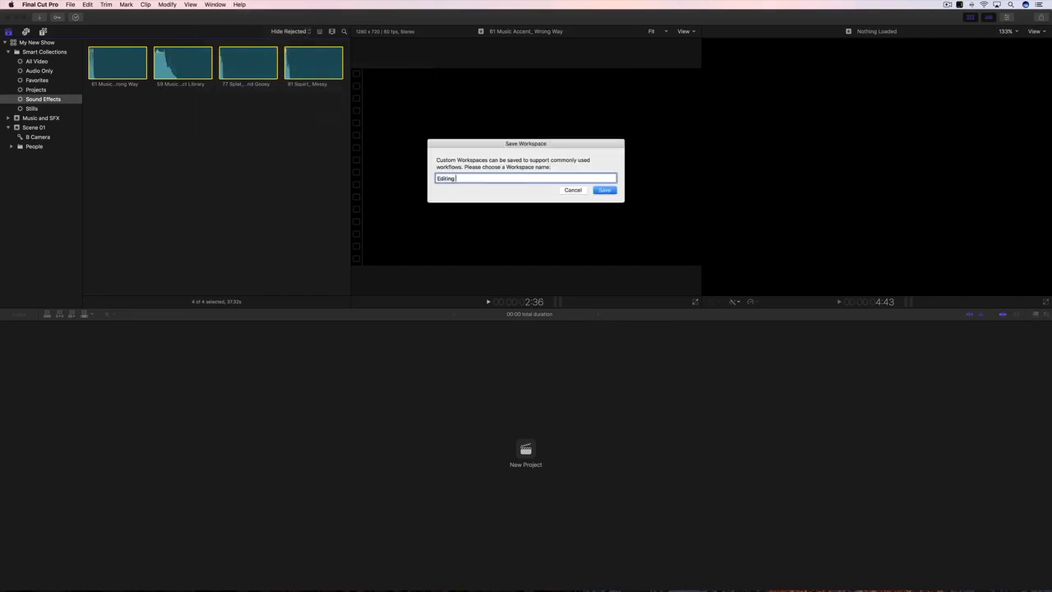
{"action": "type", "text": " Workspace"}
{"action": "left_click", "coordinate": [604, 191]}
Step: Show the Scene 01 event's clips and mark a range about 37 seconds long in the second half of clip 2C_03
{"action": "left_click", "coordinate": [35, 128]}
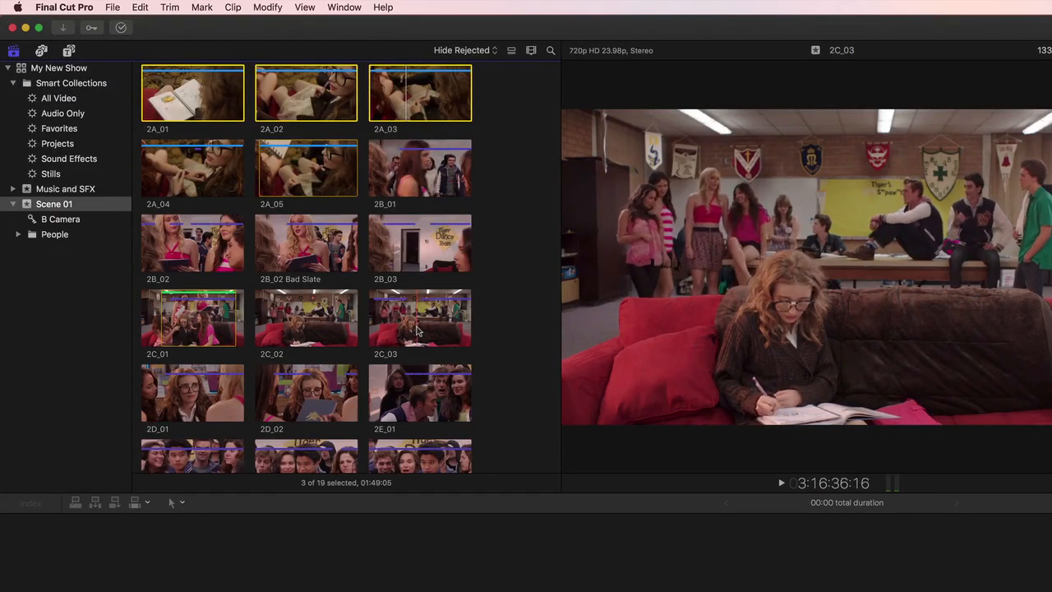
{"action": "key", "text": "i"}
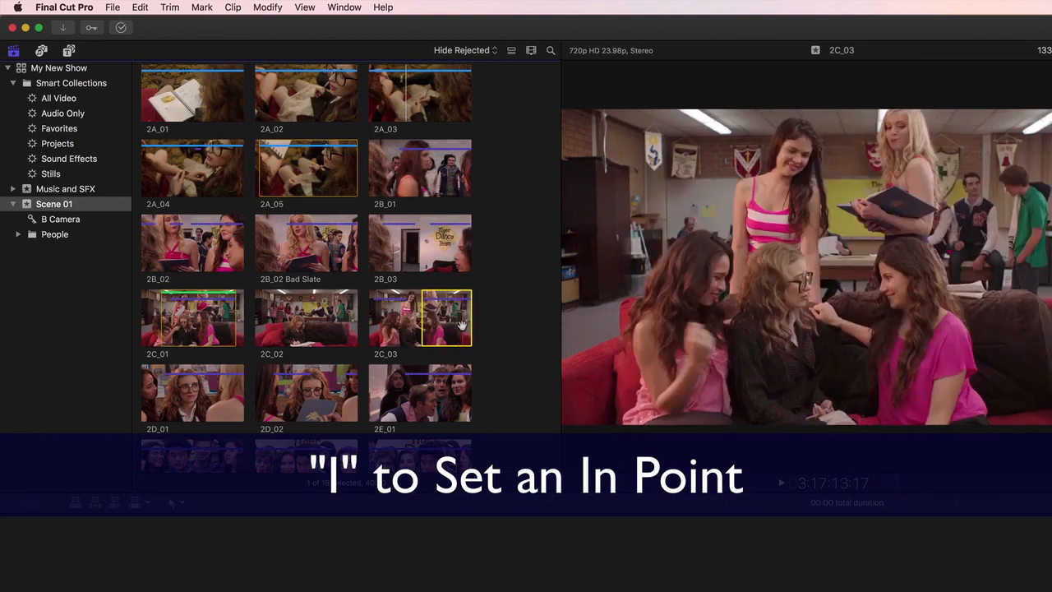
{"action": "key", "text": "o"}
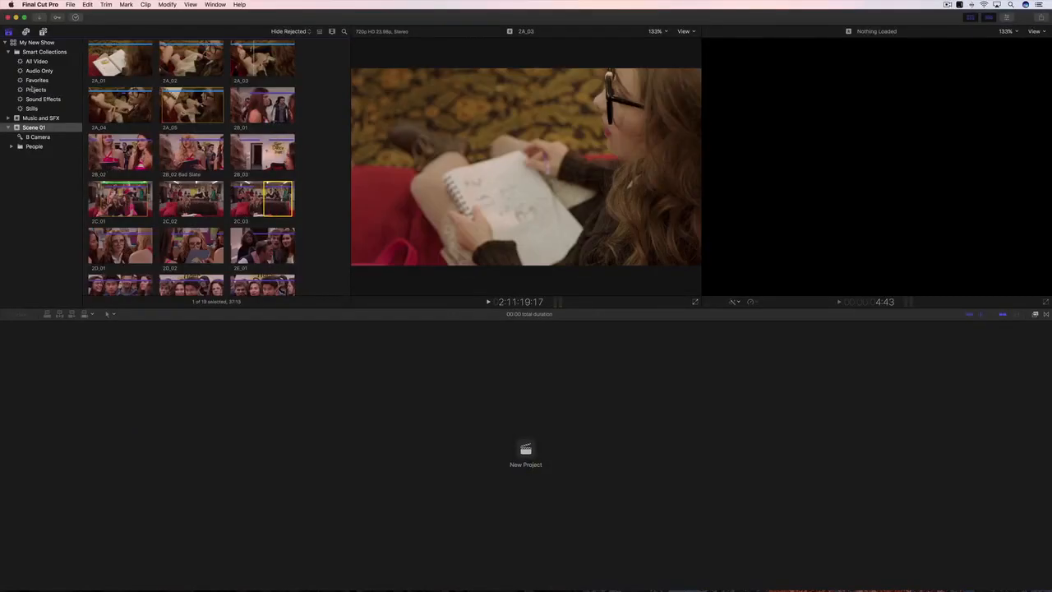
Step: Collapse the Smart Collections folder and the Scene 01 event, and create a new event named "Timelines" in the My New Show library
{"action": "left_click", "coordinate": [8, 53]}
{"action": "left_click", "coordinate": [8, 72]}
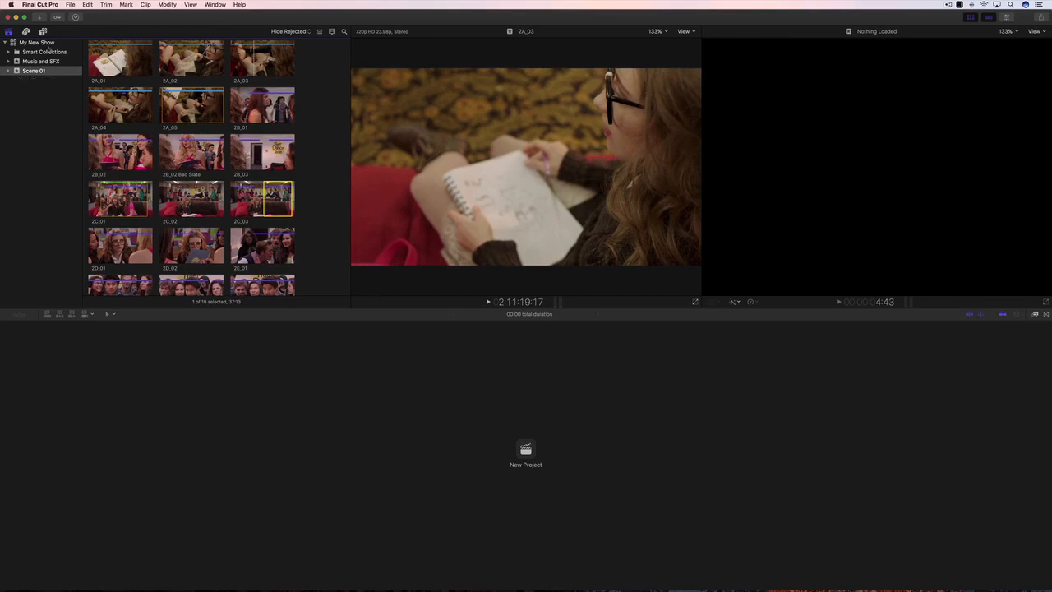
{"action": "left_click", "coordinate": [70, 4]}
{"action": "mouse_move", "coordinate": [99, 15]}
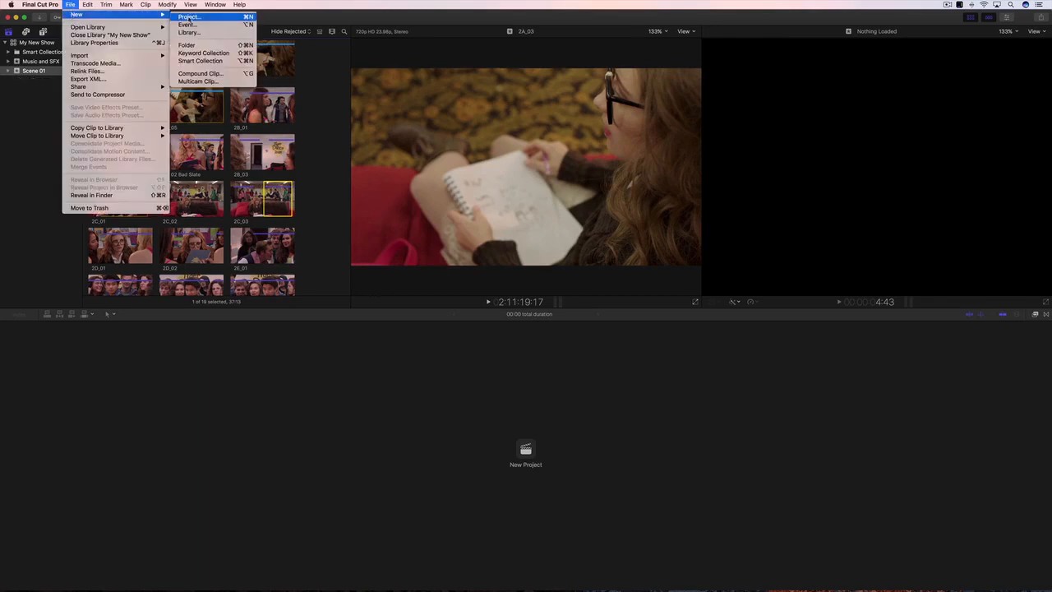
{"action": "left_click", "coordinate": [189, 25]}
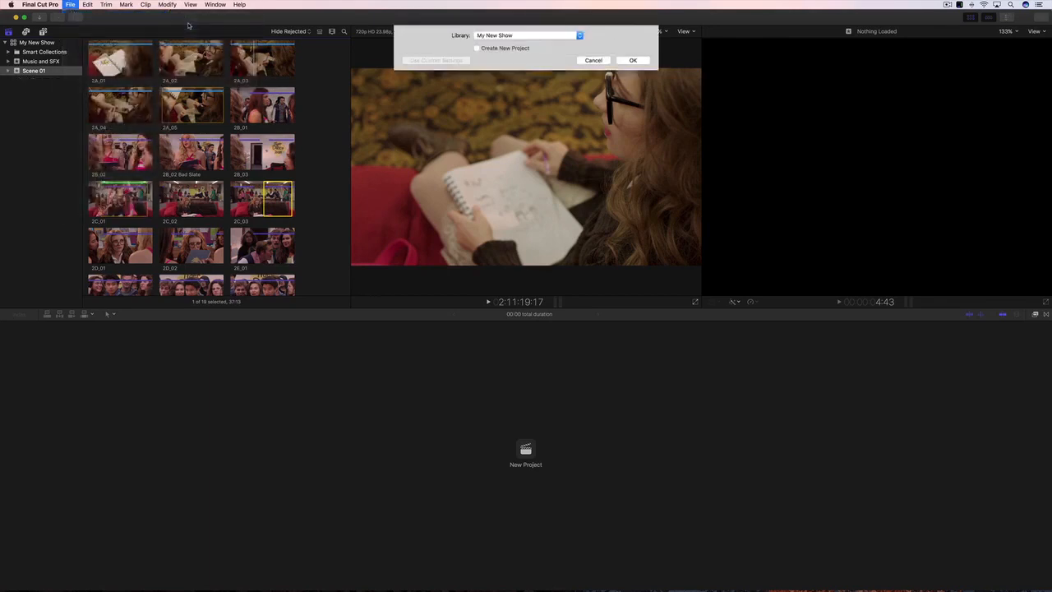
{"action": "type", "text": "Timelines"}
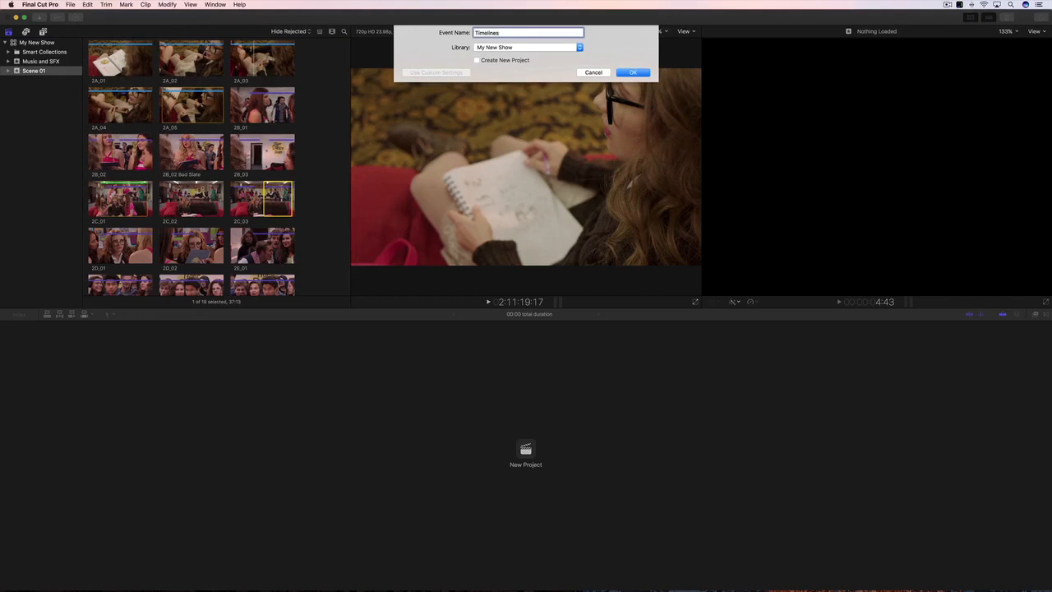
{"action": "key", "text": "Return"}
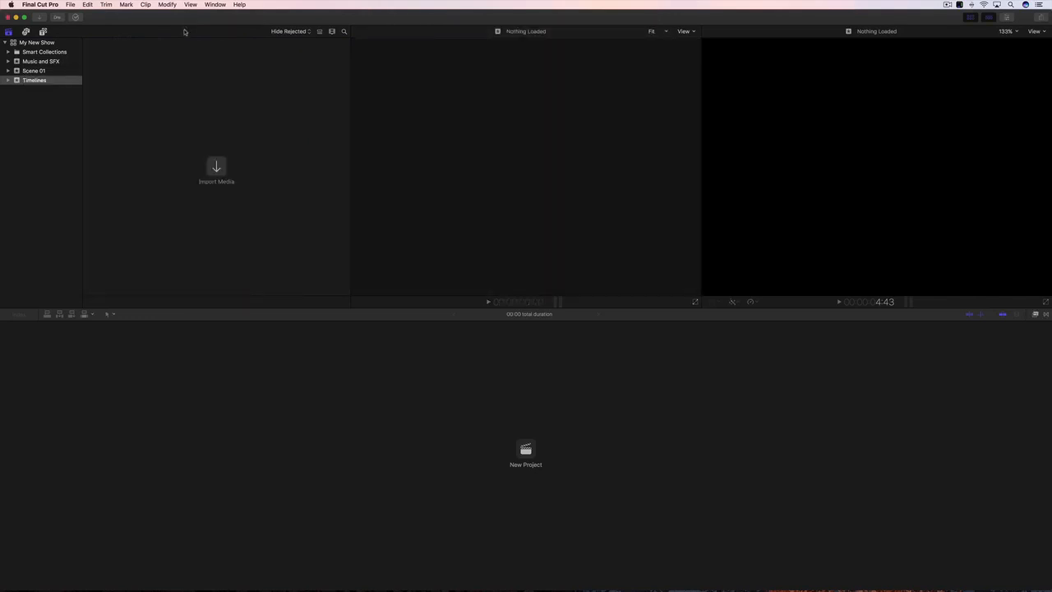
Step: Create a project named "First Rough Cut" in the Timelines event, keeping the automatic video settings
{"action": "left_click", "coordinate": [71, 4]}
{"action": "mouse_move", "coordinate": [148, 14]}
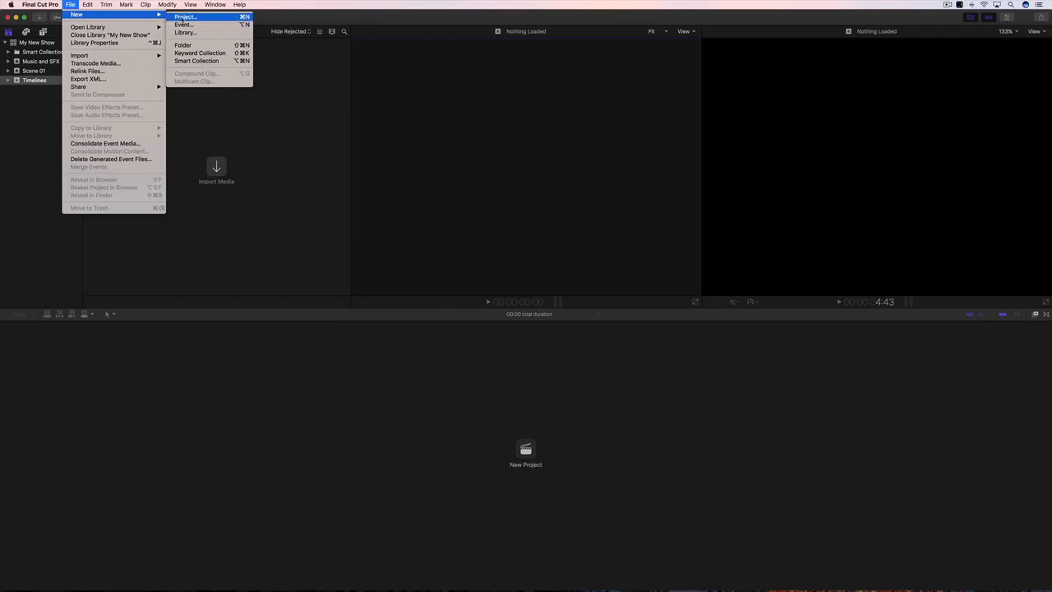
{"action": "left_click", "coordinate": [182, 16]}
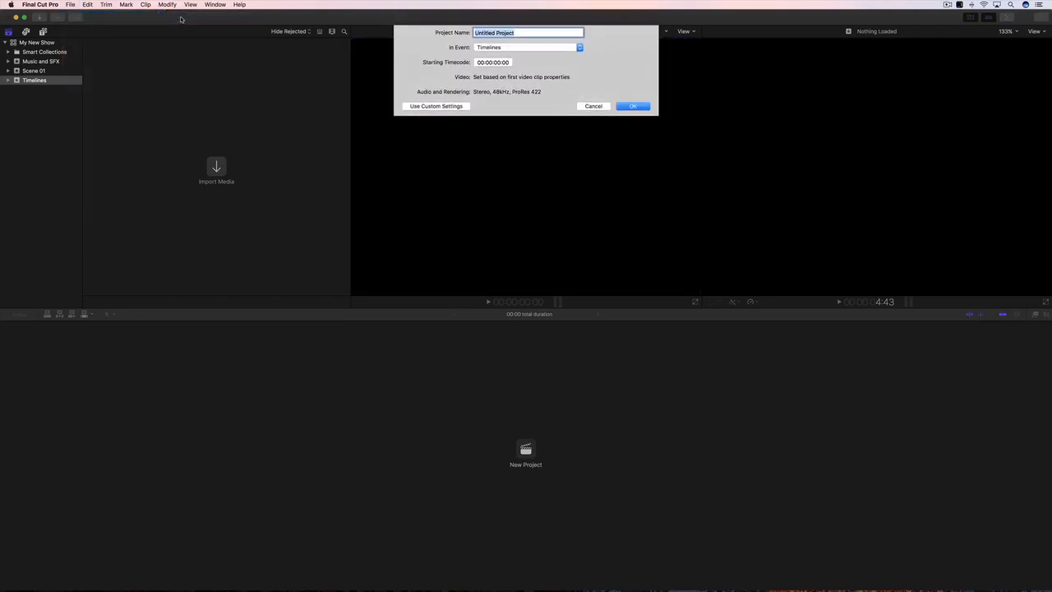
{"action": "type", "text": "First Rough Cut"}
{"action": "left_click", "coordinate": [626, 105]}
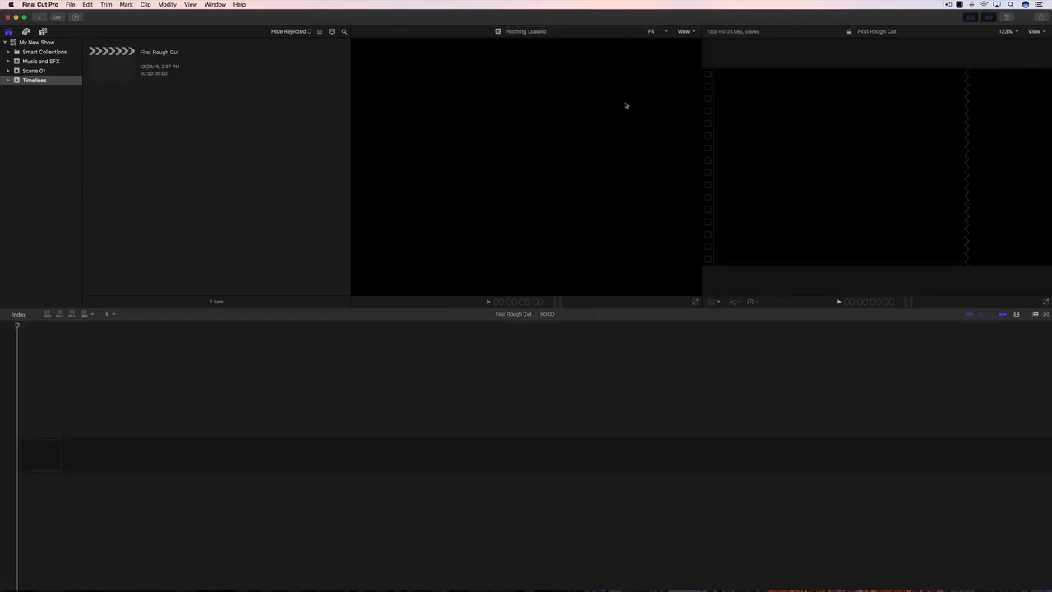
Step: Add the marked range of Scene 01's clip 2C_03 to the primary storyline of the empty First Rough Cut timeline
{"action": "left_click", "coordinate": [55, 72]}
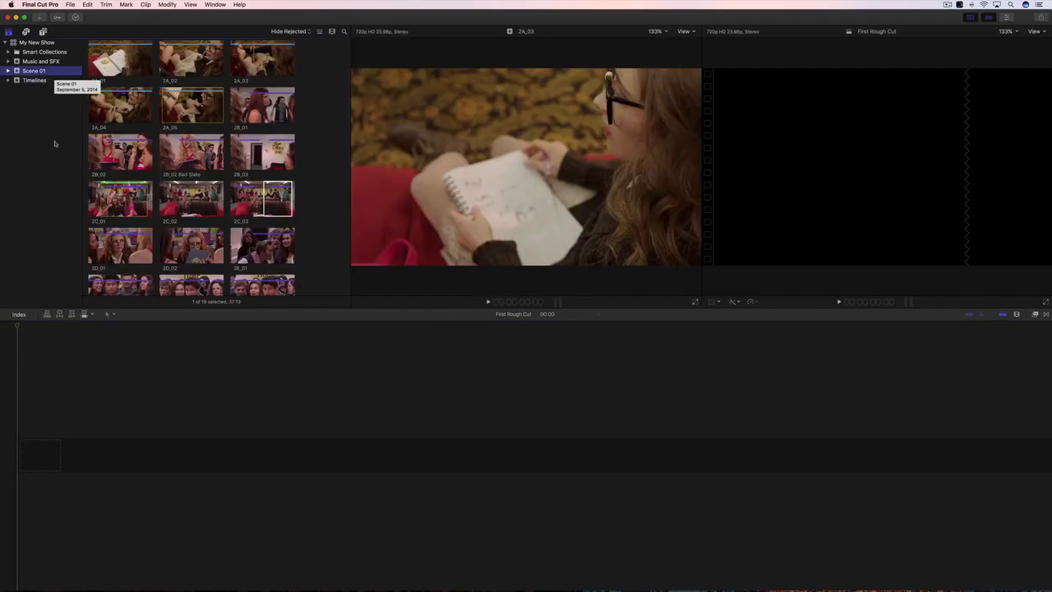
{"action": "left_click", "coordinate": [278, 199]}
{"action": "left_click_drag", "start_coordinate": [278, 198], "coordinate": [185, 456]}
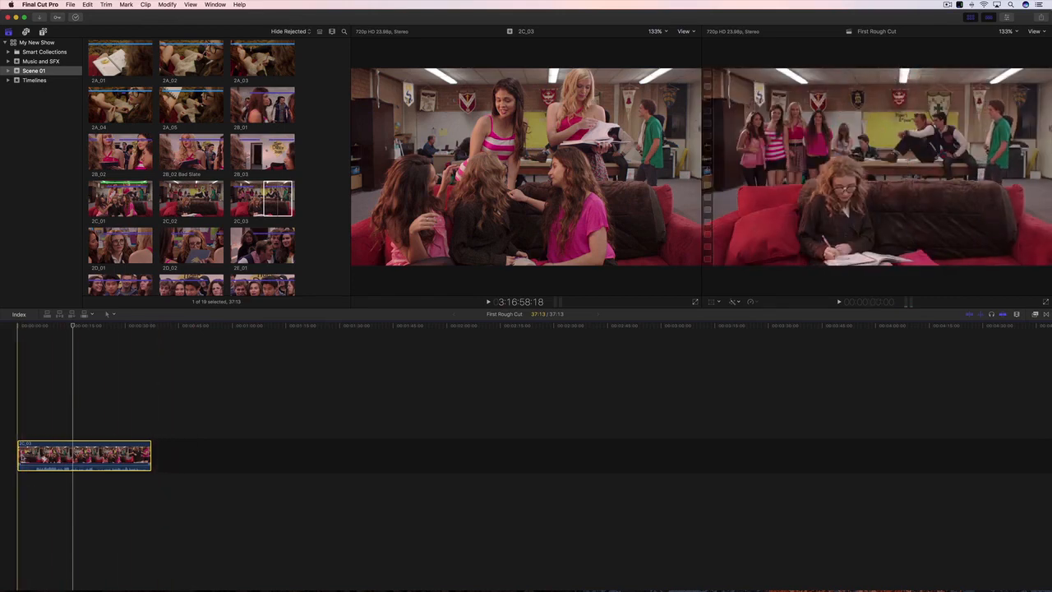
Step: Play two sections of the 2C_03 clip in the timeline, one from the start and one from about 22 seconds in
{"action": "key", "text": "space"}
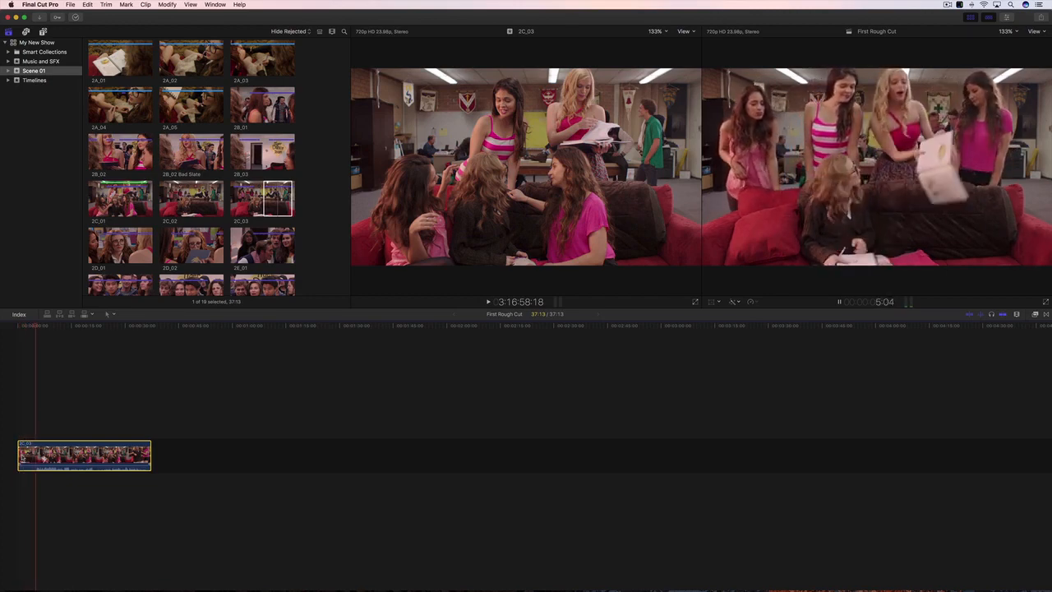
{"action": "key", "text": "space"}
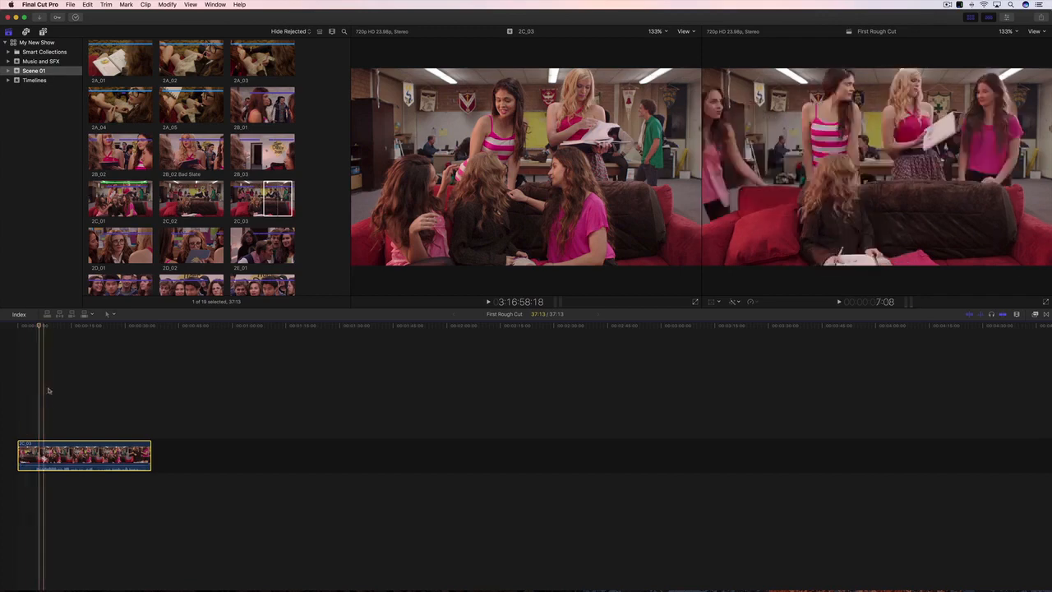
{"action": "left_click_drag", "start_coordinate": [50, 330], "coordinate": [98, 333]}
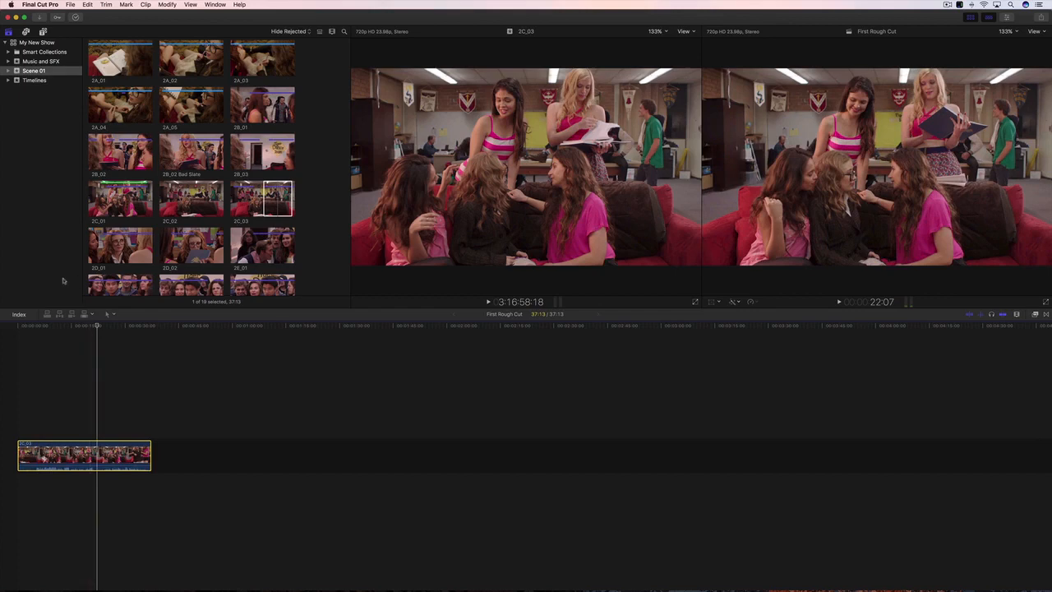
{"action": "key", "text": "space"}
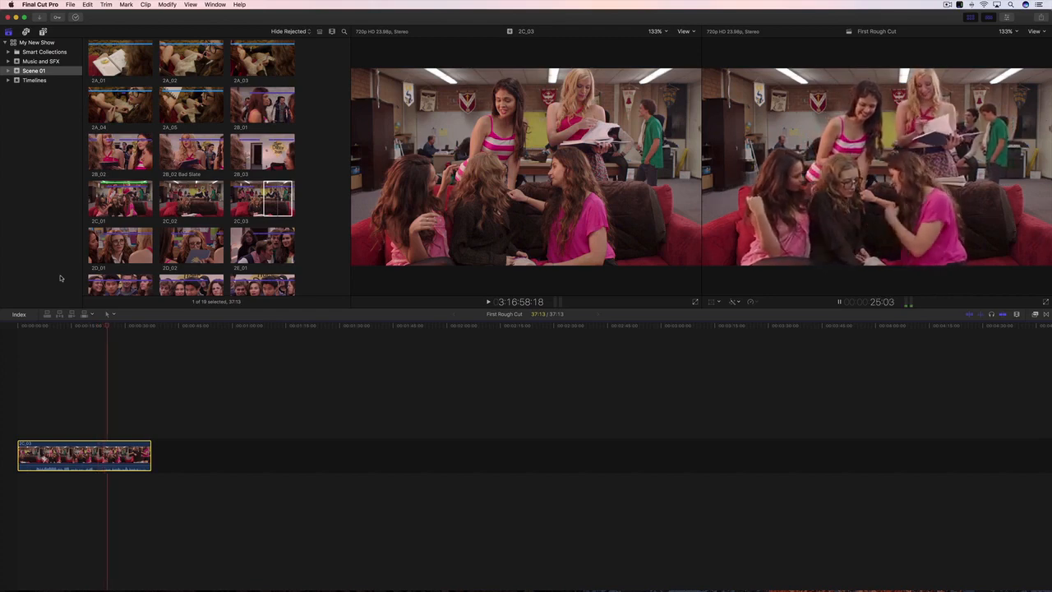
{"action": "key", "text": "space"}
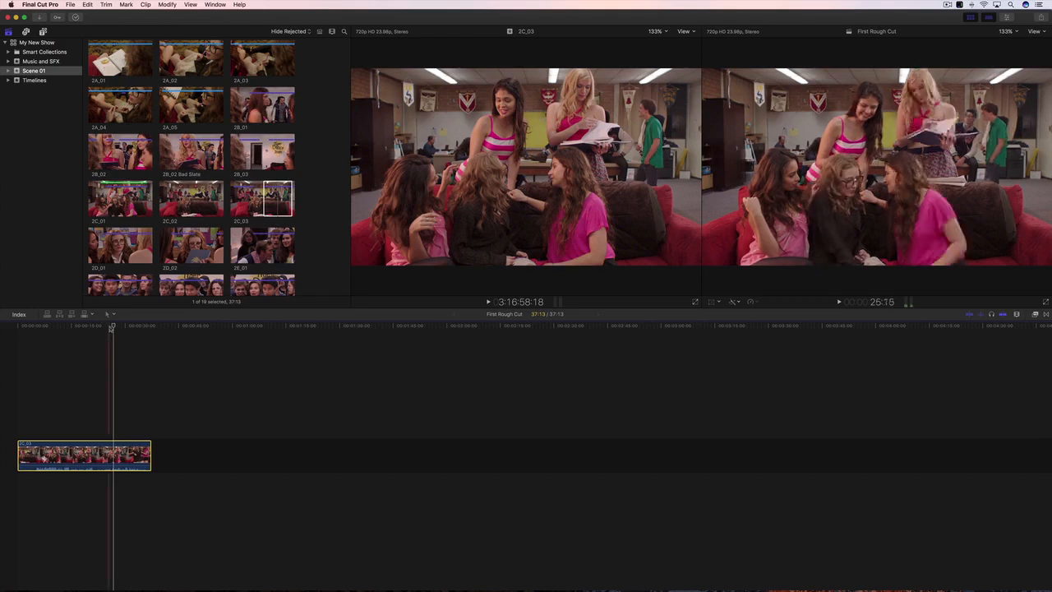
Step: Park the playhead about 4 seconds into the timeline and select a range of about 26 seconds in browser clip 2A_05
{"action": "left_click_drag", "start_coordinate": [114, 326], "coordinate": [33, 327]}
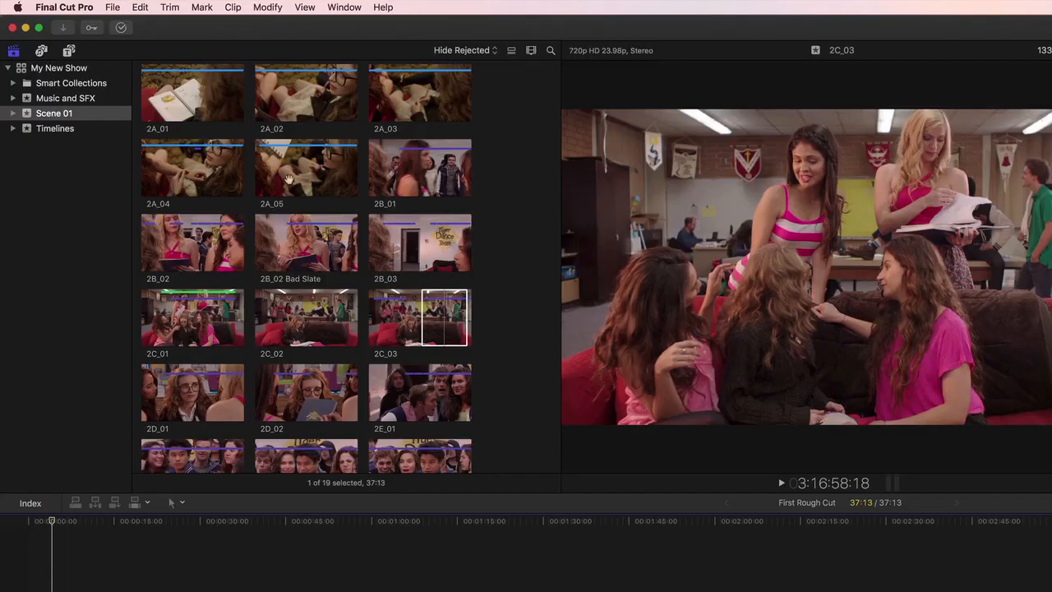
{"action": "left_click", "coordinate": [278, 170]}
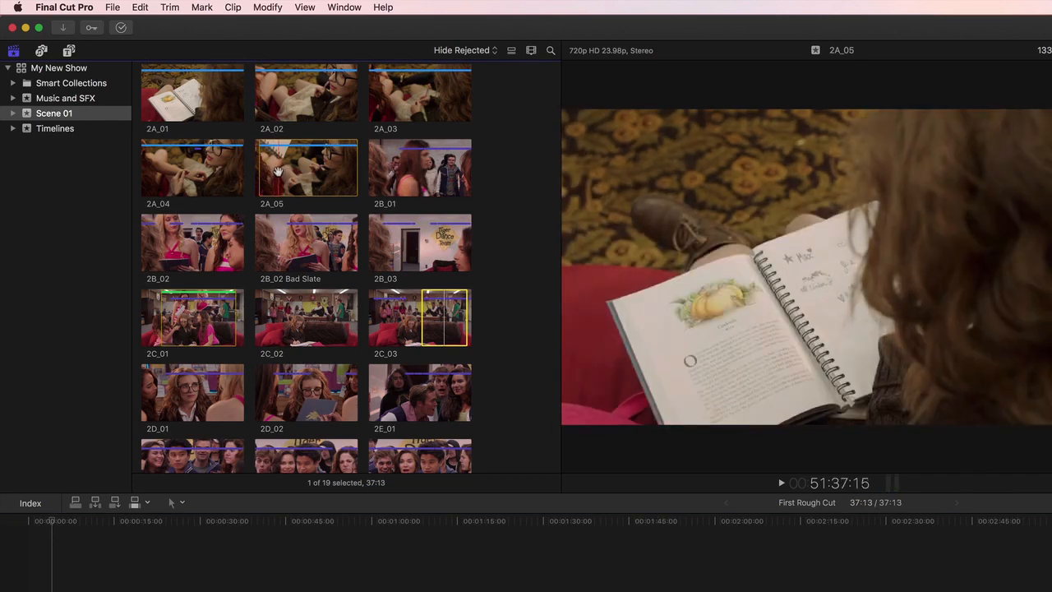
{"action": "left_click", "coordinate": [278, 170]}
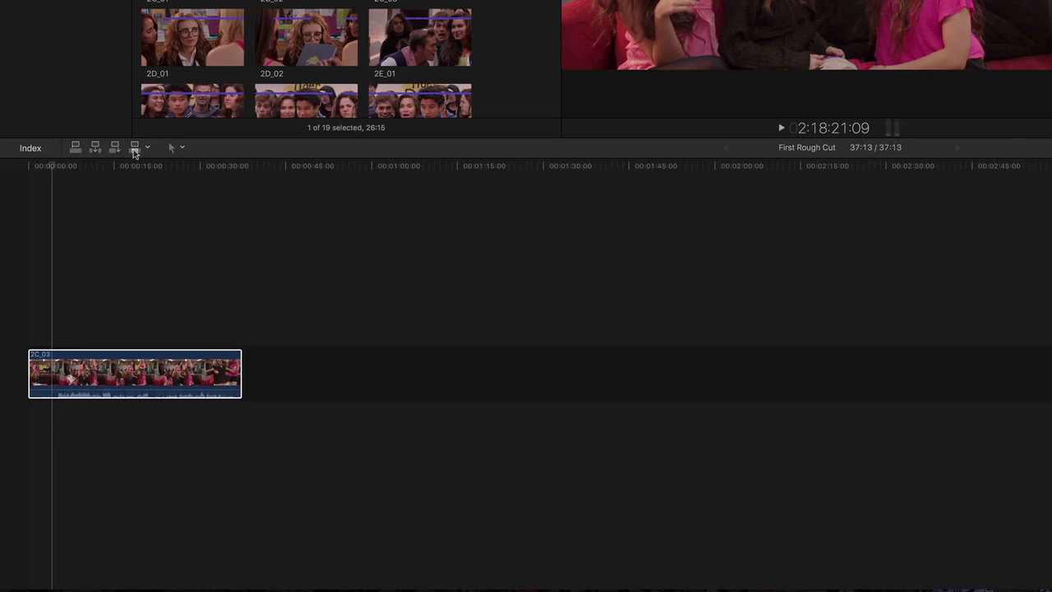
Step: Try overwriting the timeline with the selected 2A_05 range at the playhead, and undo the edit
{"action": "left_click", "coordinate": [135, 151]}
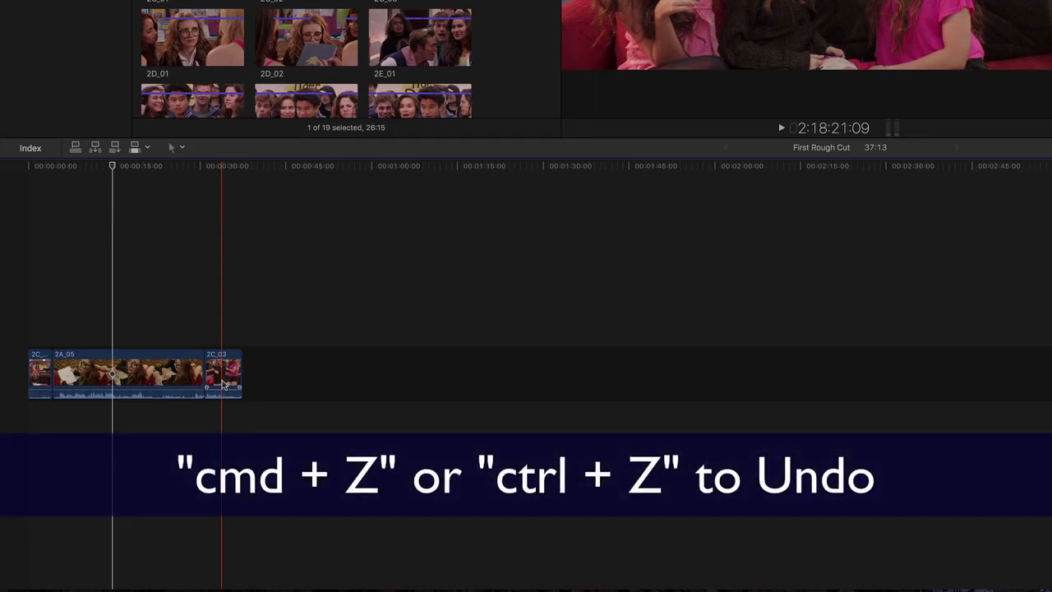
{"action": "key", "text": "super+z"}
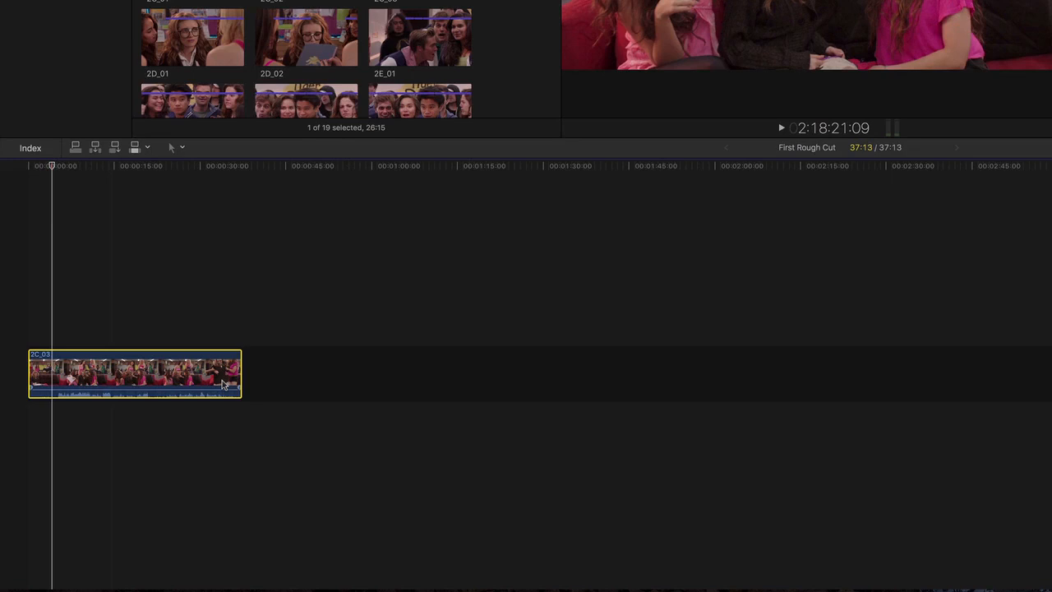
Step: Detach the audio from the 2C_03 timeline clip and set source edits to Video Only
{"action": "right_click", "coordinate": [130, 376]}
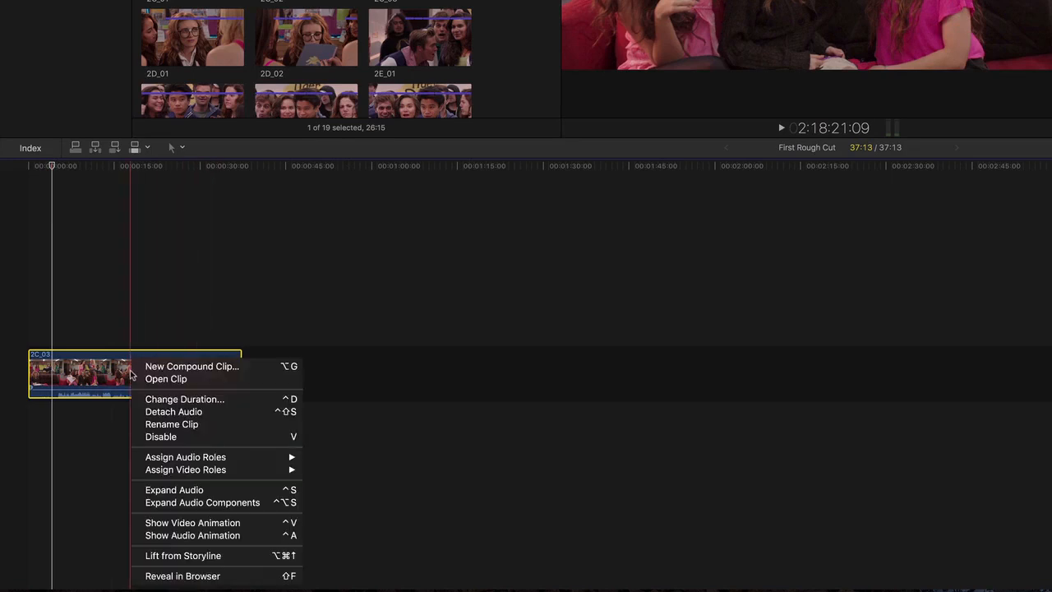
{"action": "left_click", "coordinate": [218, 411]}
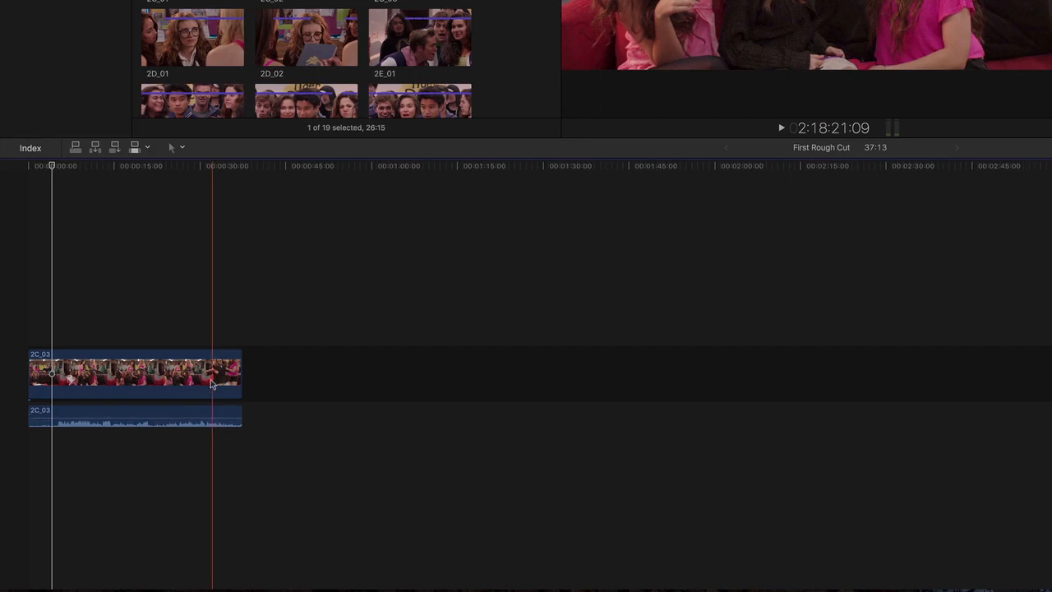
{"action": "left_click", "coordinate": [148, 152]}
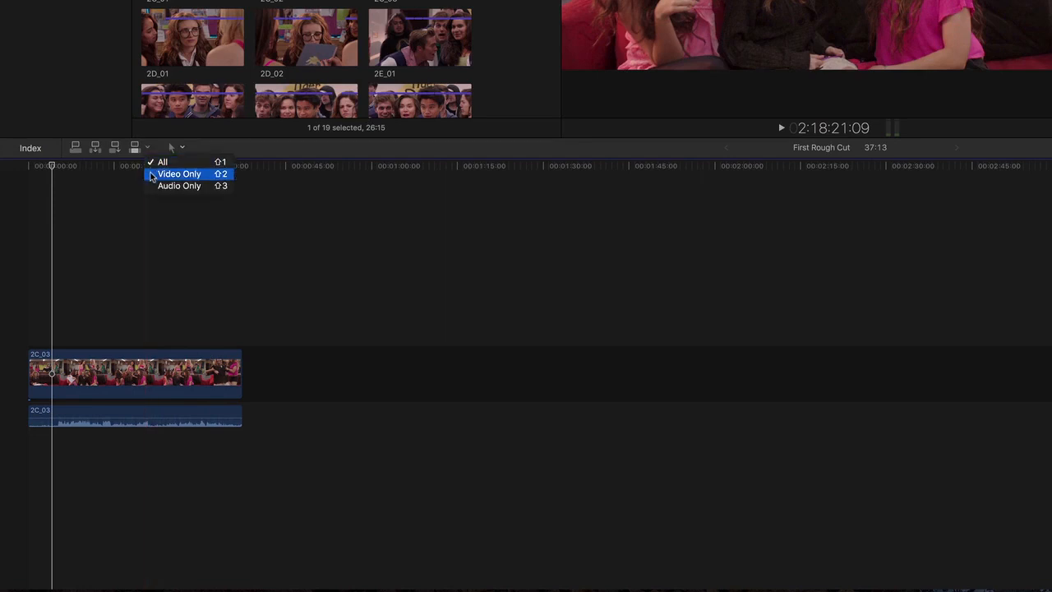
{"action": "left_click", "coordinate": [173, 175]}
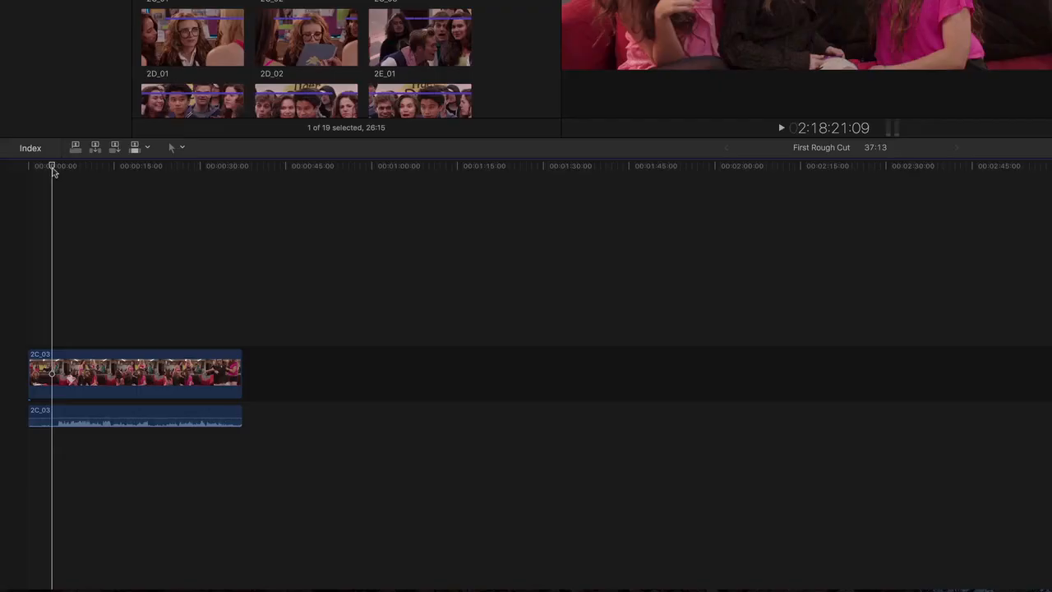
Step: Mark a range about 3 seconds long in the 2C_03 timeline clip, starting about 4 seconds in
{"action": "key", "text": "i"}
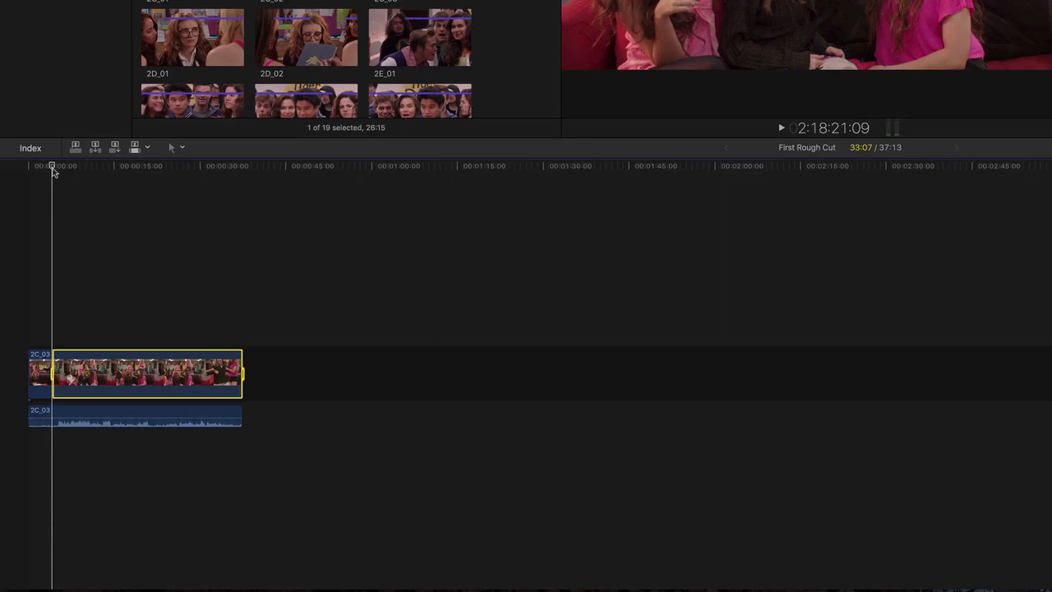
{"action": "key", "text": "space"}
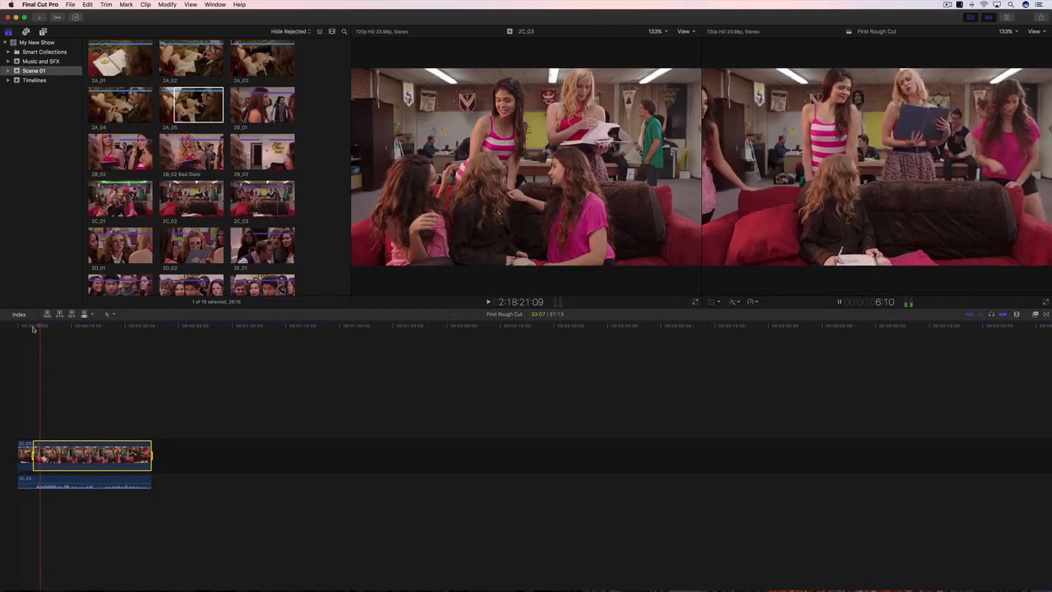
{"action": "key", "text": "space"}
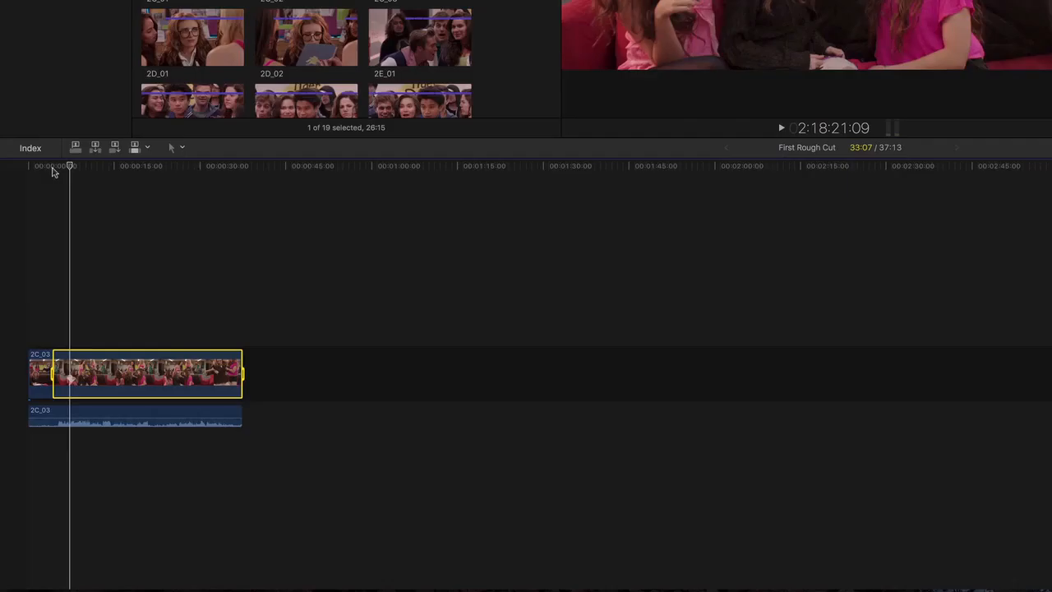
{"action": "key", "text": "o"}
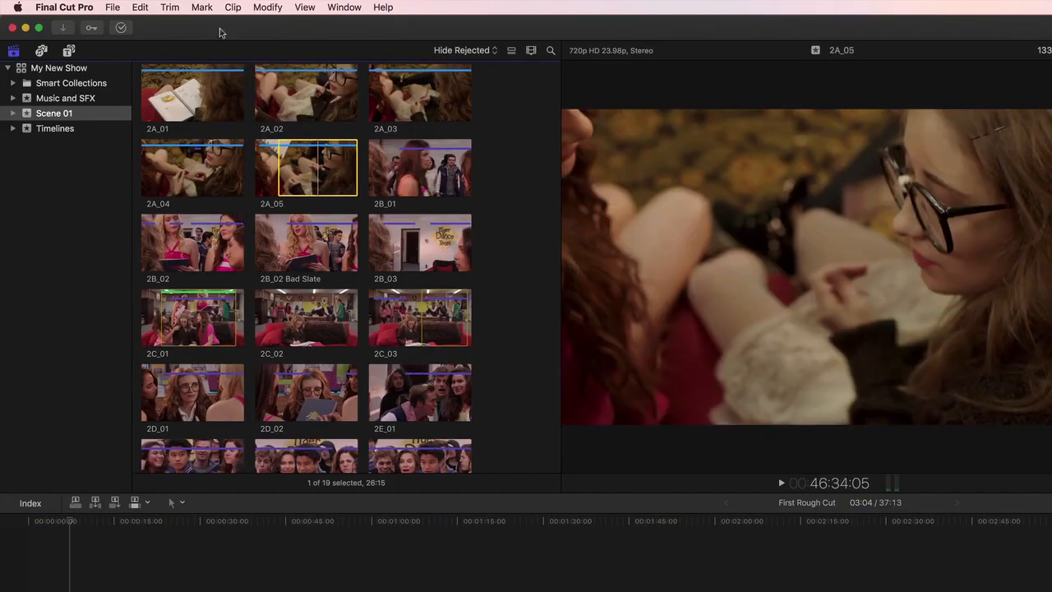
Step: Clear the selected range in browser clip 2A_05 and overwrite the marked 2C_03 timeline range with its video only
{"action": "left_click", "coordinate": [201, 7]}
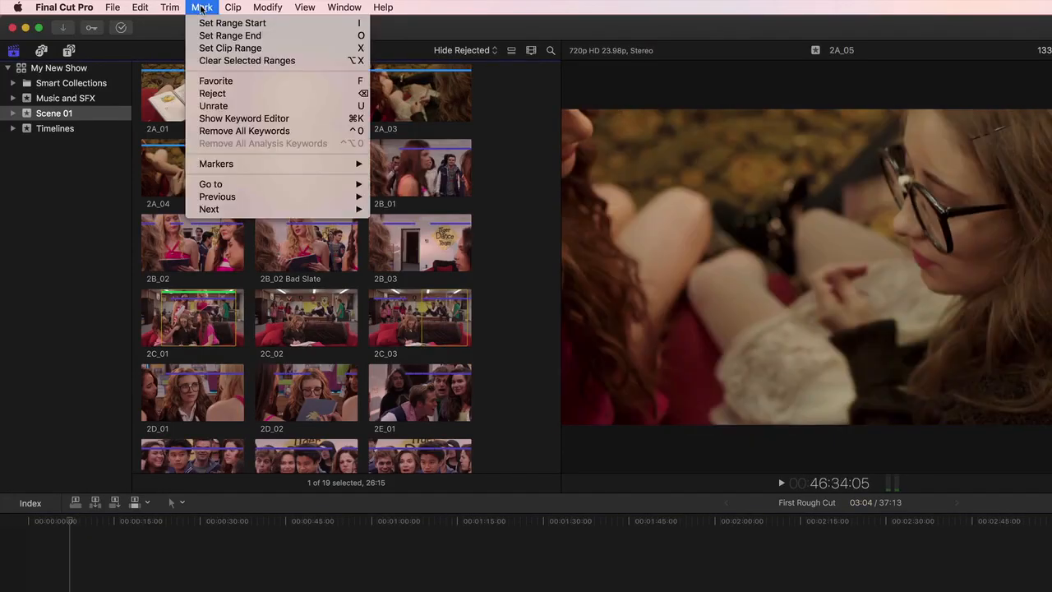
{"action": "left_click", "coordinate": [198, 61]}
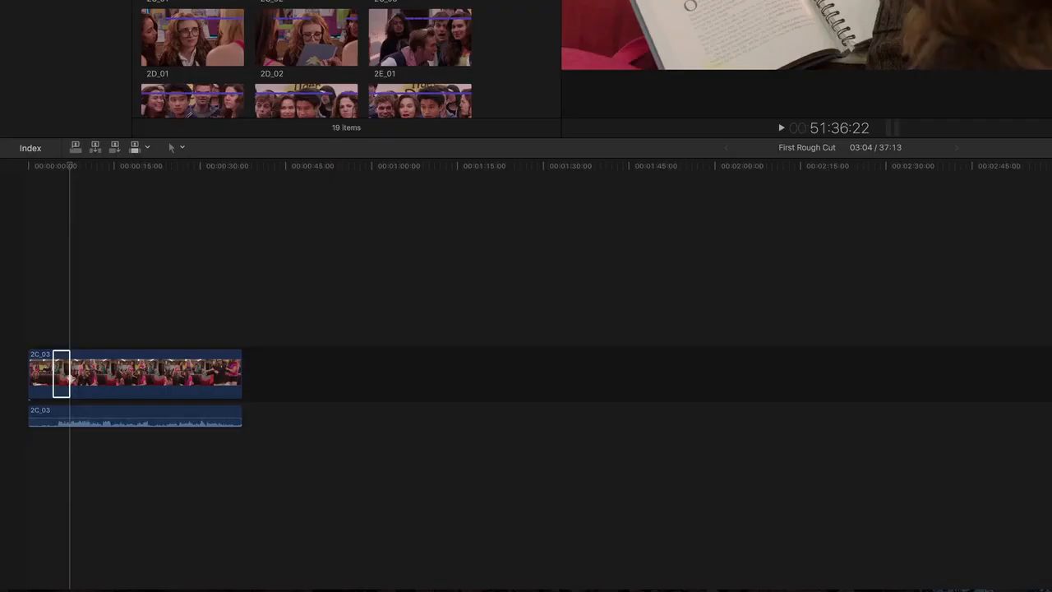
{"action": "key", "text": "super+b"}
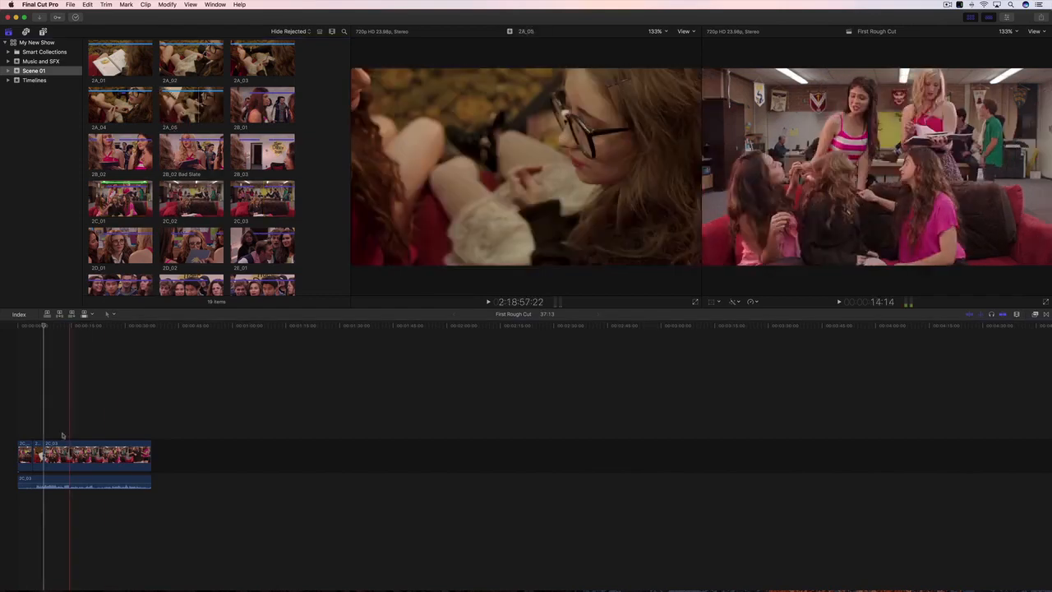
Step: Play back the 2A_05 cutaway in the timeline and set source edits to All
{"action": "key", "text": "space"}
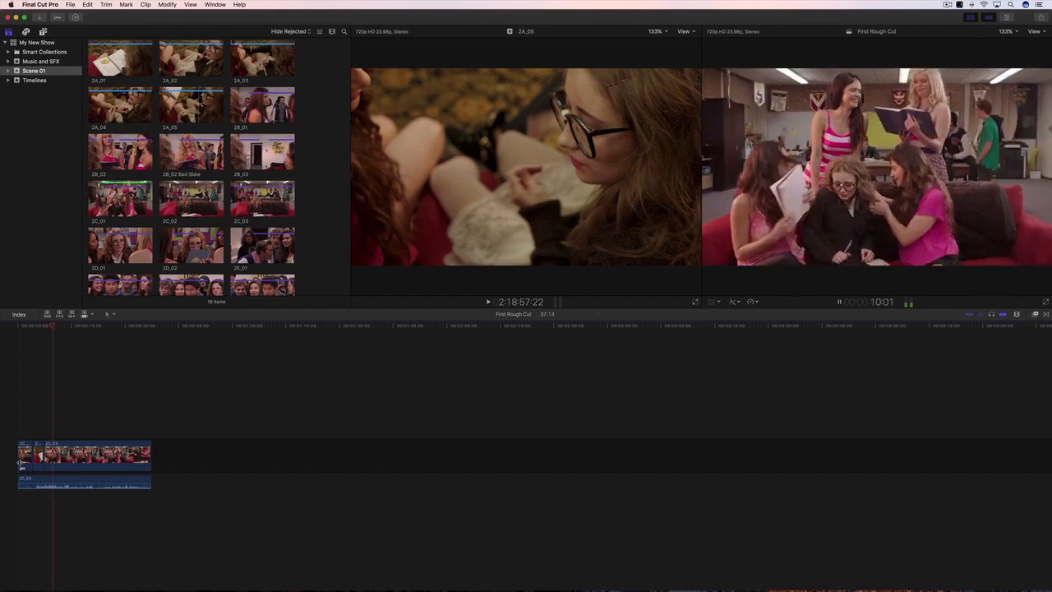
{"action": "key", "text": "space"}
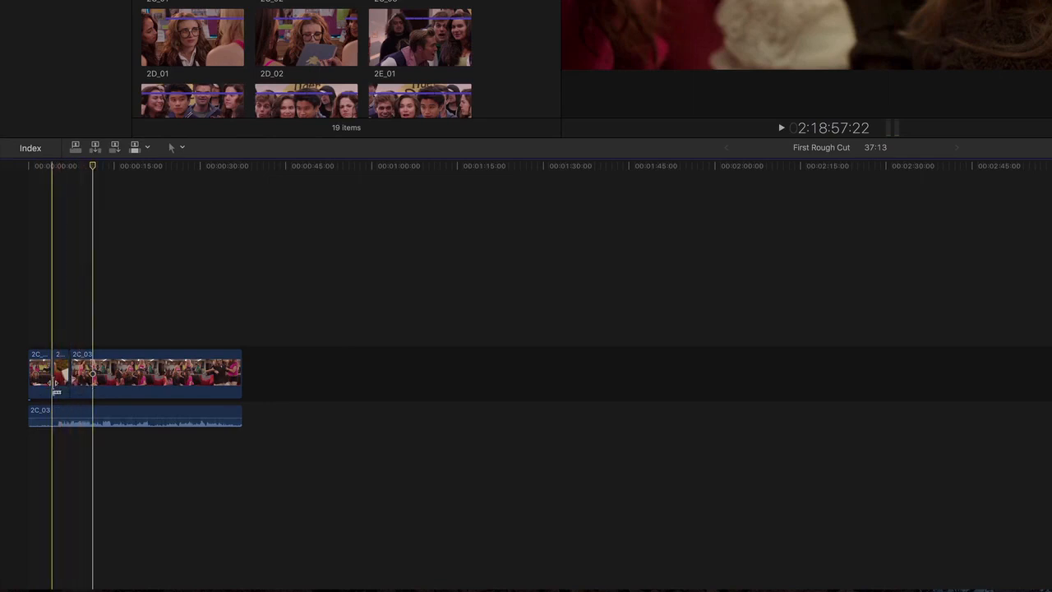
{"action": "left_click", "coordinate": [148, 149]}
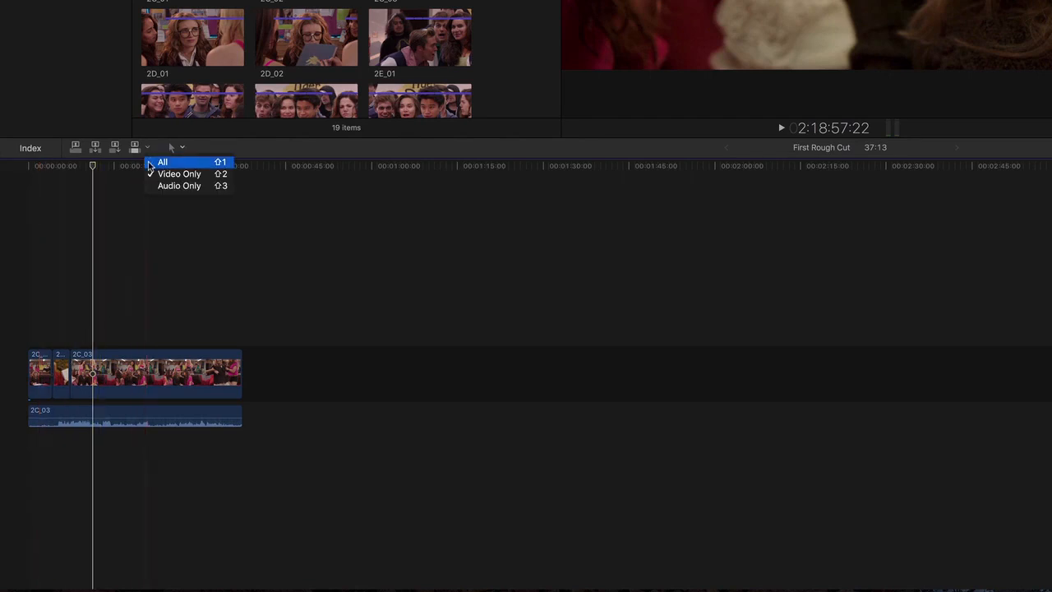
{"action": "left_click", "coordinate": [153, 158]}
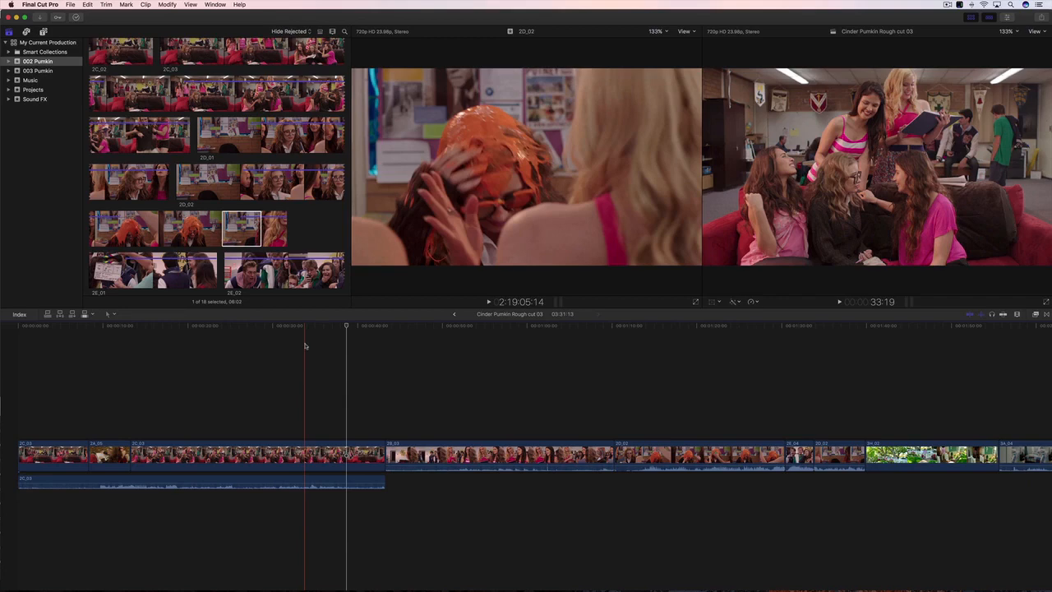
Step: In Cinder Pumkin Rough cut 03, turn on snapping and insert a range of about 4 seconds from 2D_01 at the edit point before 2B_03
{"action": "key", "text": "space"}
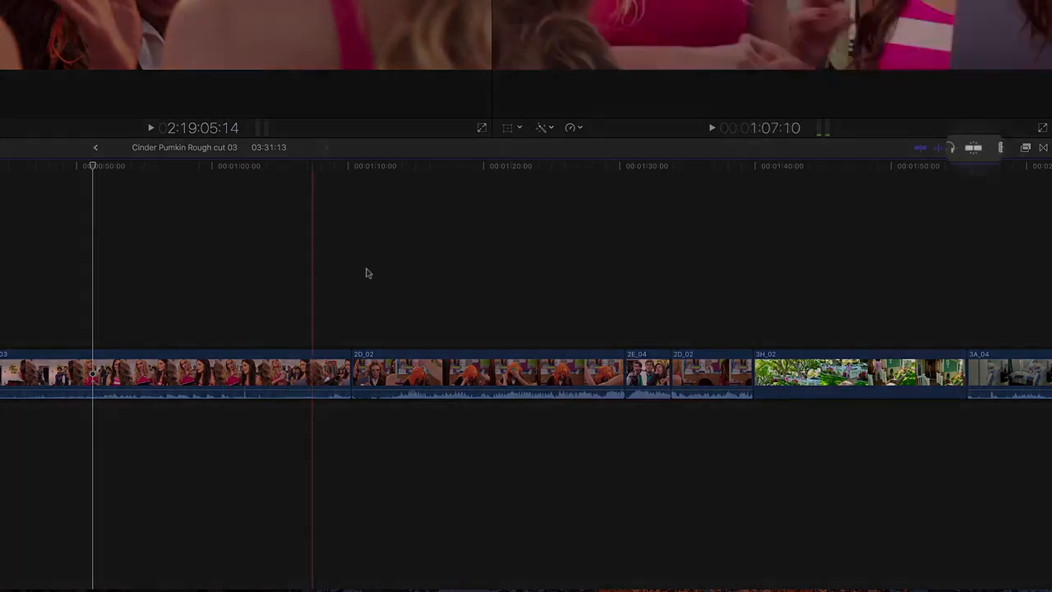
{"action": "left_click", "coordinate": [974, 151]}
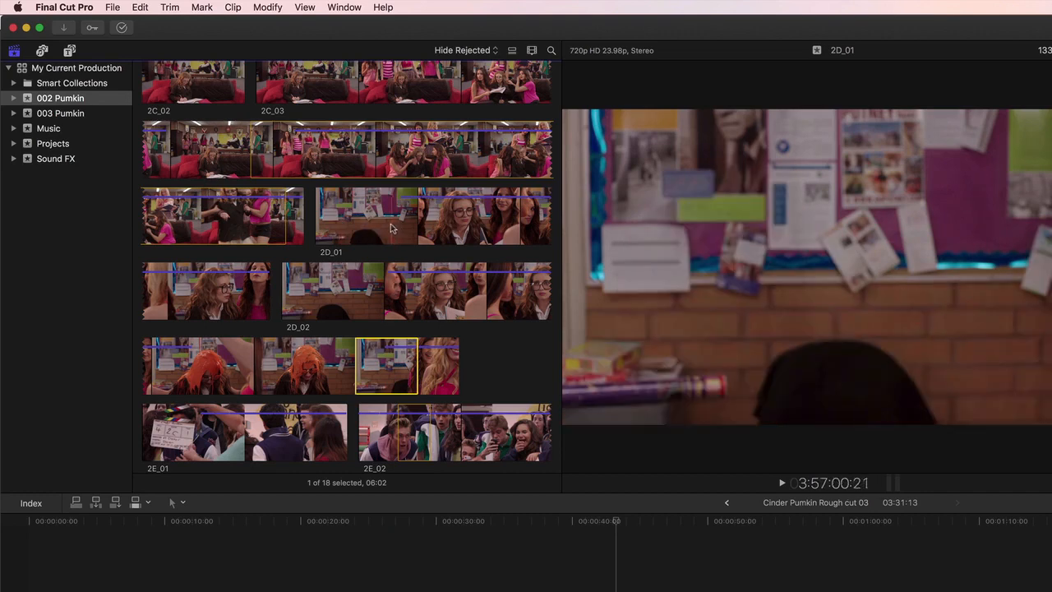
{"action": "left_click_drag", "start_coordinate": [383, 220], "coordinate": [427, 224]}
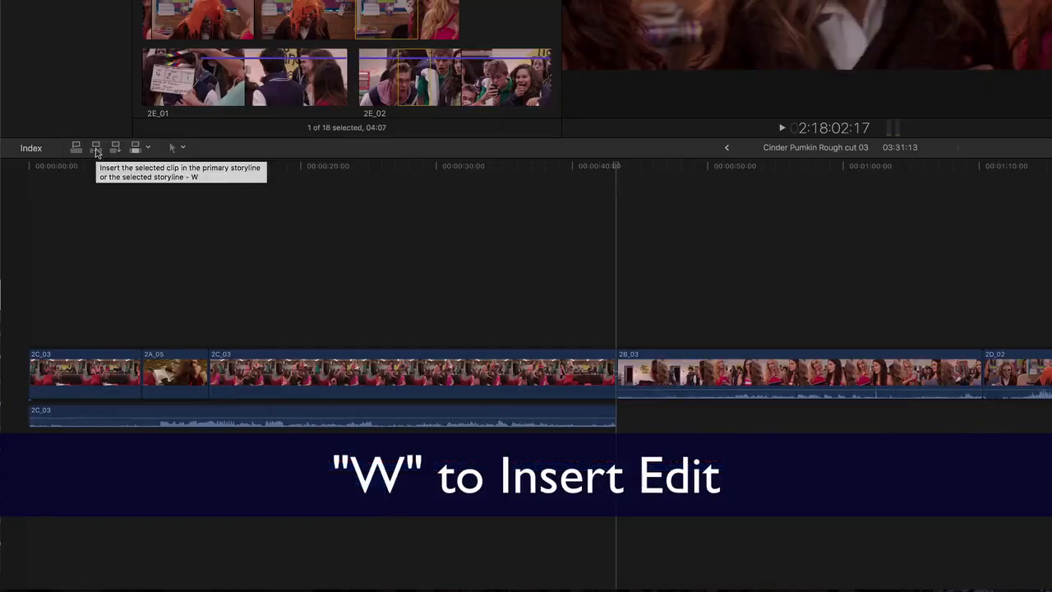
{"action": "left_click", "coordinate": [59, 316]}
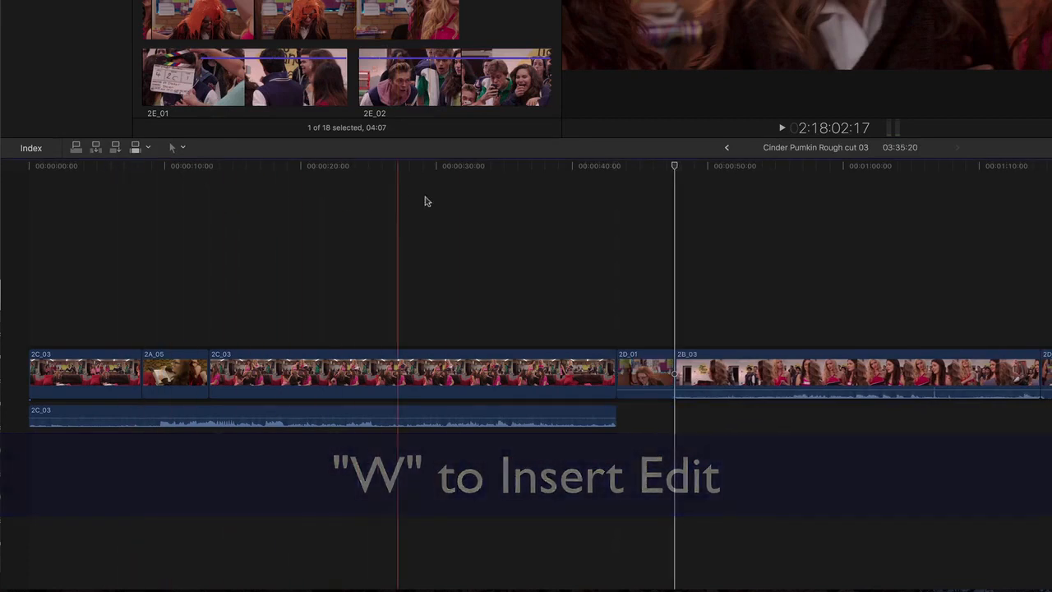
Step: Play the timeline around the inserted 2D_01 clip and jump backward and forward between the neighboring edit points
{"action": "key", "text": "space"}
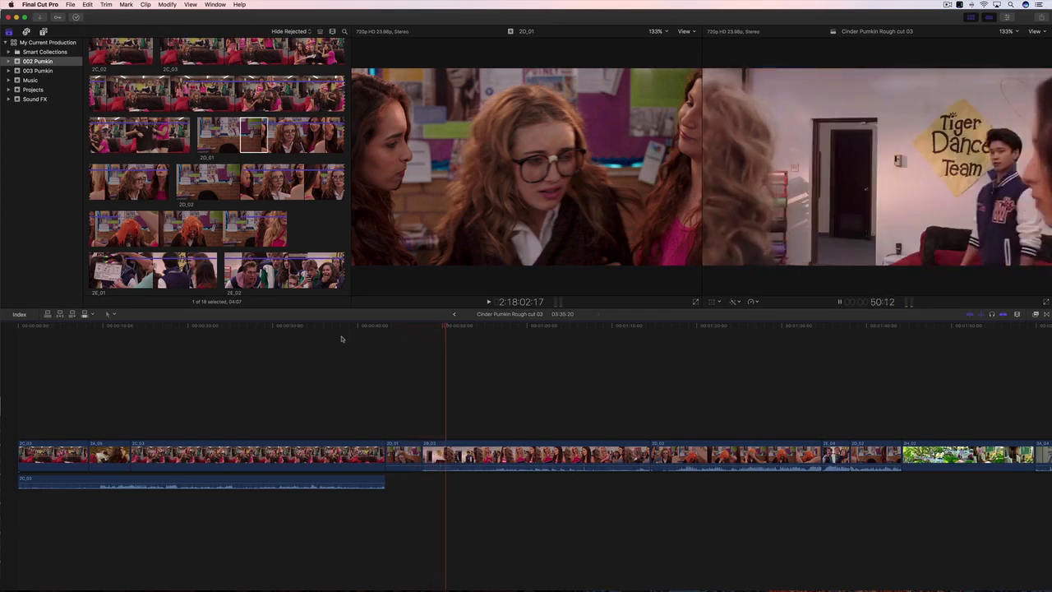
{"action": "key", "text": "Up"}
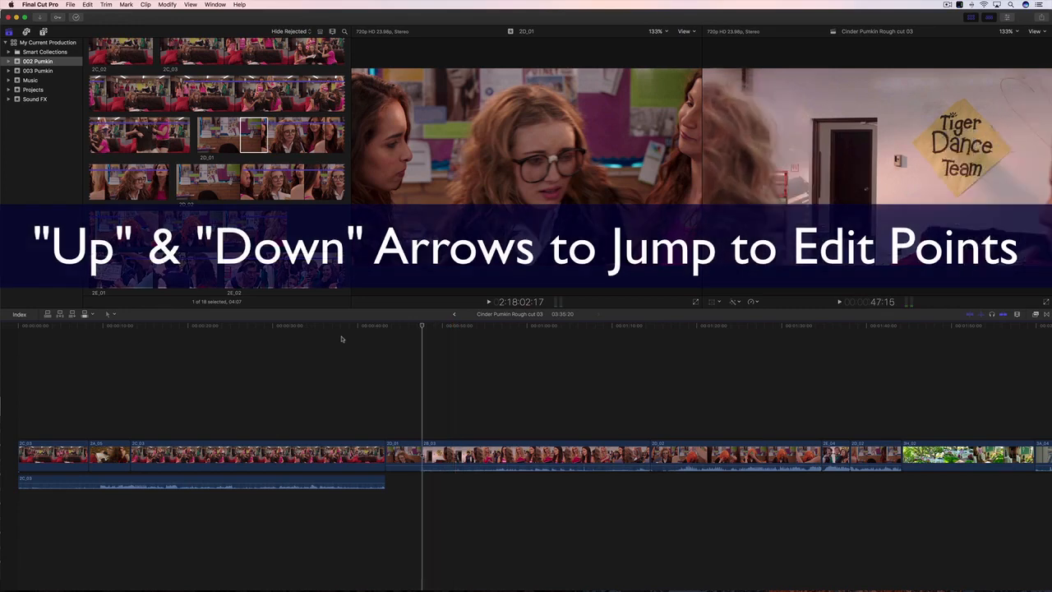
{"action": "key", "text": "Up"}
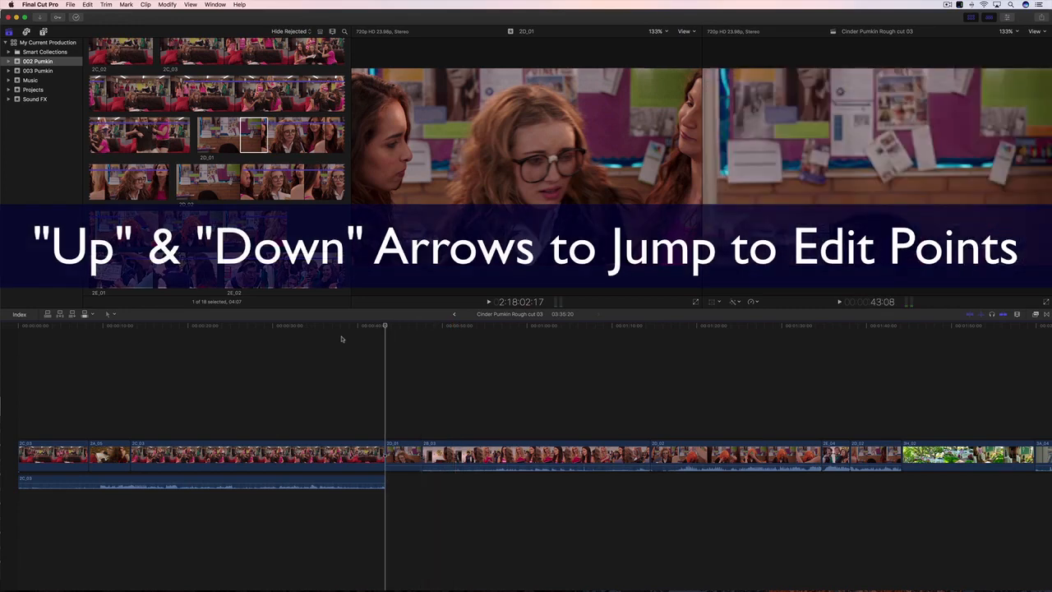
{"action": "key", "text": "Down"}
{"action": "key", "text": "Down"}
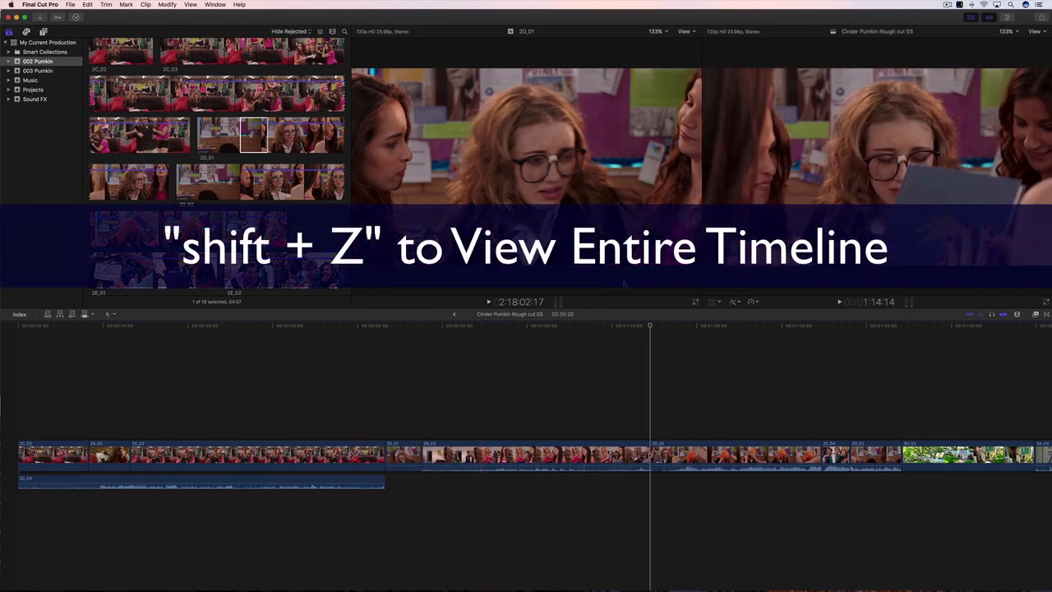
Step: Inspect the timeline closely around the edit point between 2B_03 and 2D_02, then return to the wider view
{"action": "key", "text": "super+equal"}
{"action": "key", "text": "super+equal"}
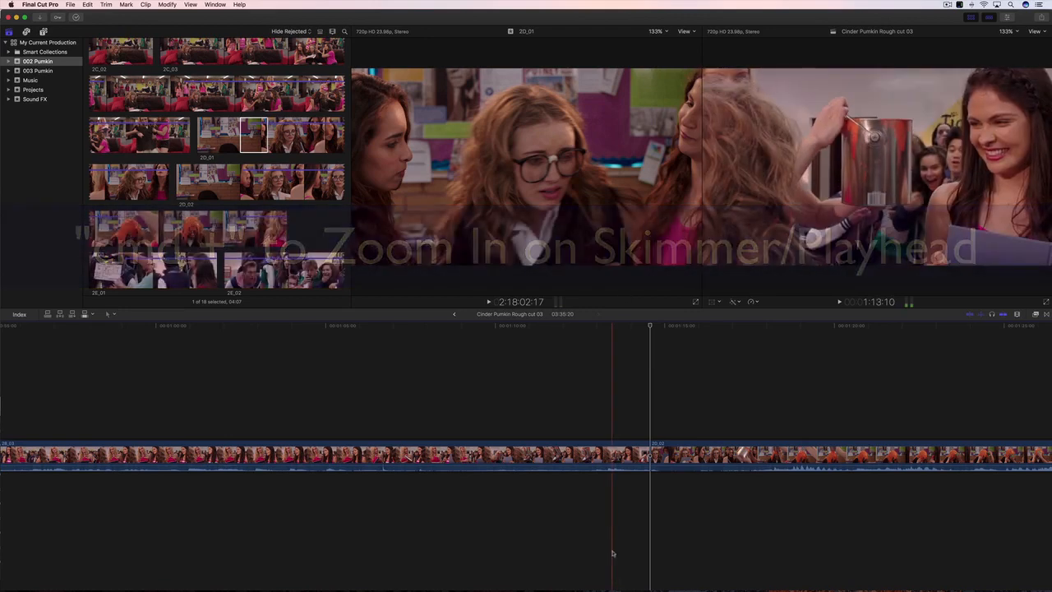
{"action": "scroll", "coordinate": [613, 578], "scroll_direction": "right", "scroll_amount": 3}
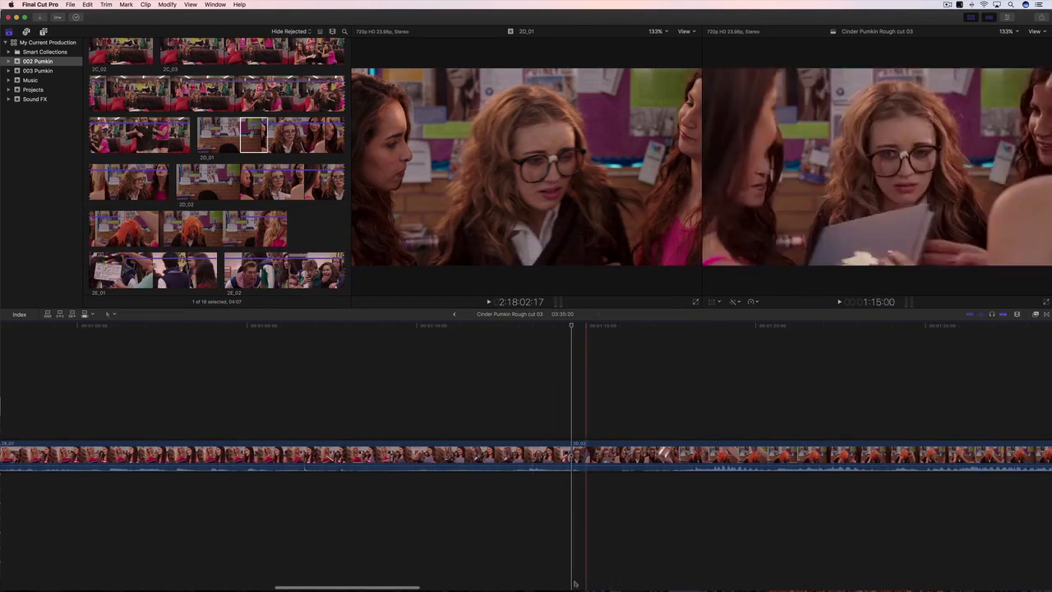
{"action": "scroll", "coordinate": [460, 588], "scroll_direction": "right", "scroll_amount": 5}
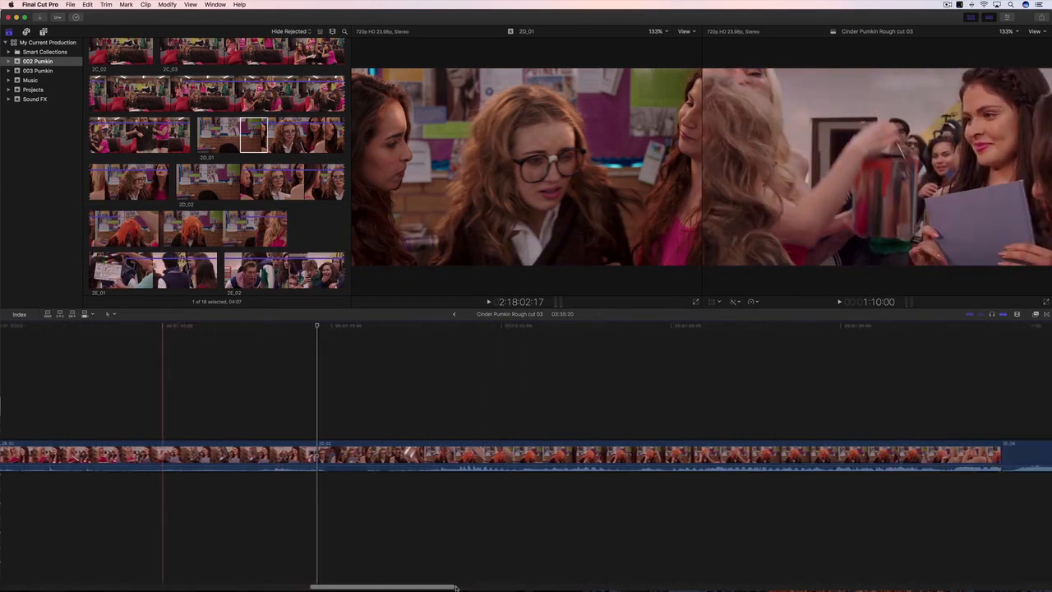
{"action": "left_click_drag", "start_coordinate": [486, 588], "coordinate": [429, 584]}
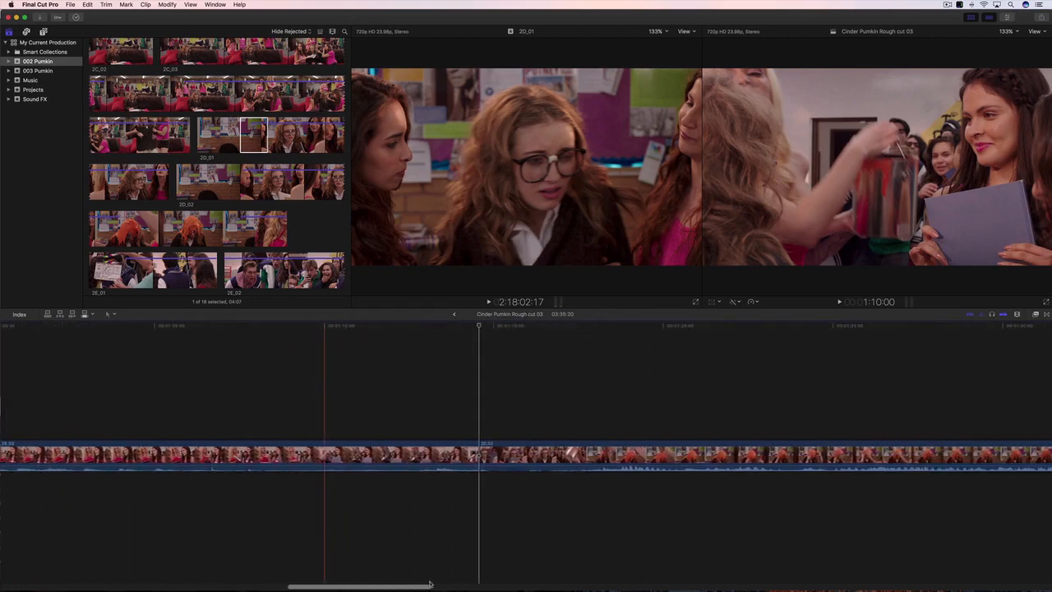
{"action": "key", "text": "super+minus"}
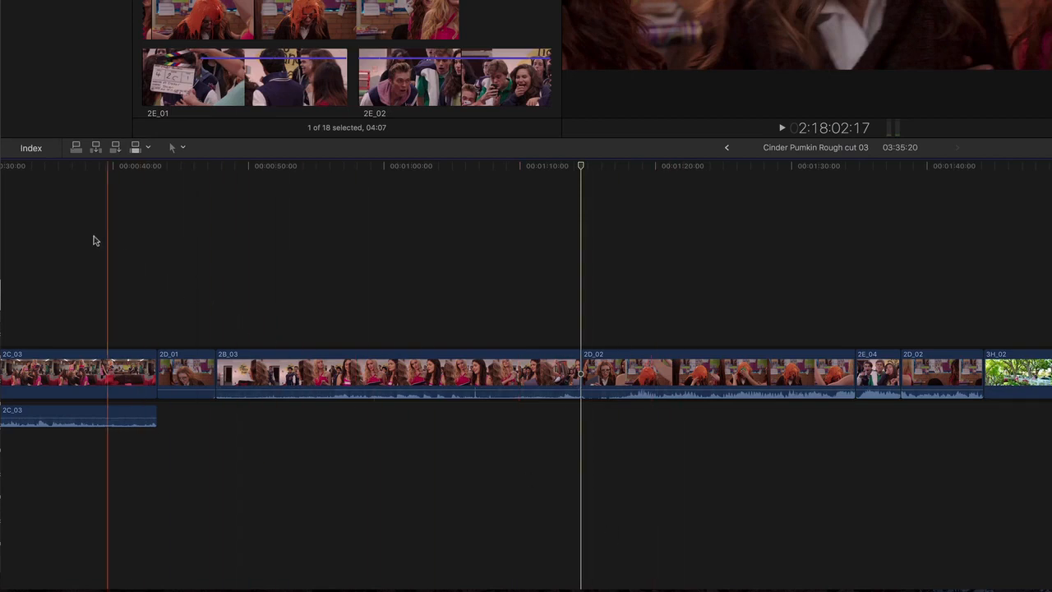
Step: Use the timeline index to locate clips 2A_05, 2D_01 and 2E_04 in the timeline, and close the index
{"action": "left_click", "coordinate": [32, 149]}
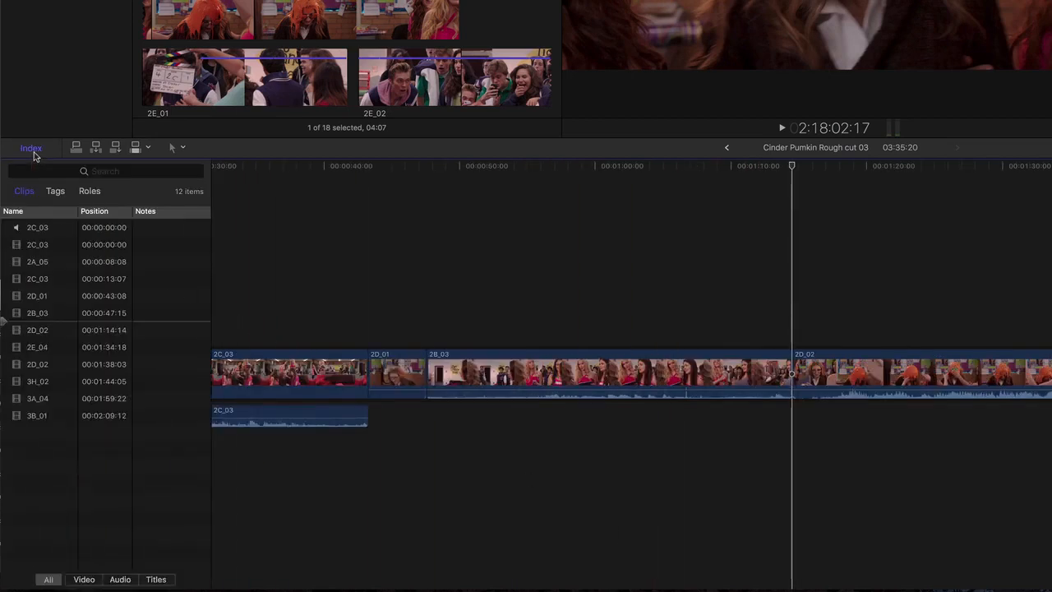
{"action": "left_click", "coordinate": [92, 246]}
{"action": "left_click", "coordinate": [96, 263]}
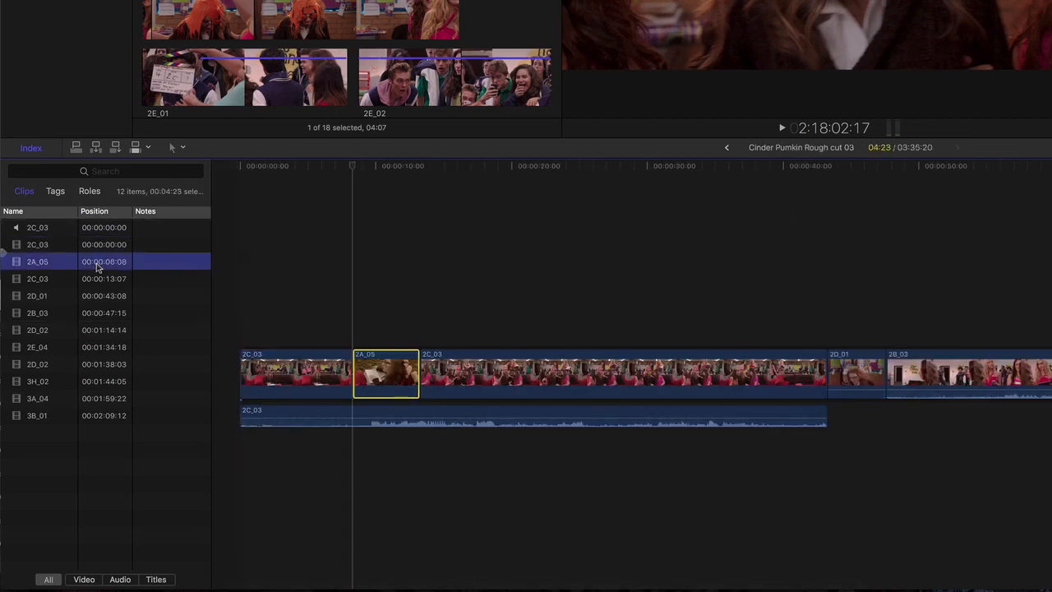
{"action": "left_click", "coordinate": [99, 279]}
{"action": "left_click", "coordinate": [101, 297]}
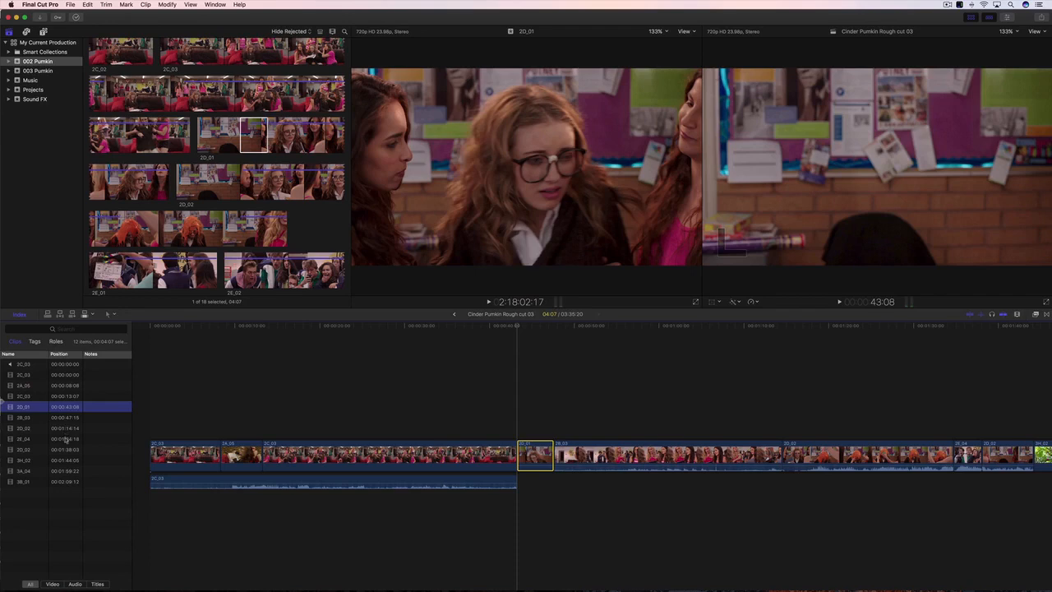
{"action": "left_click", "coordinate": [64, 439]}
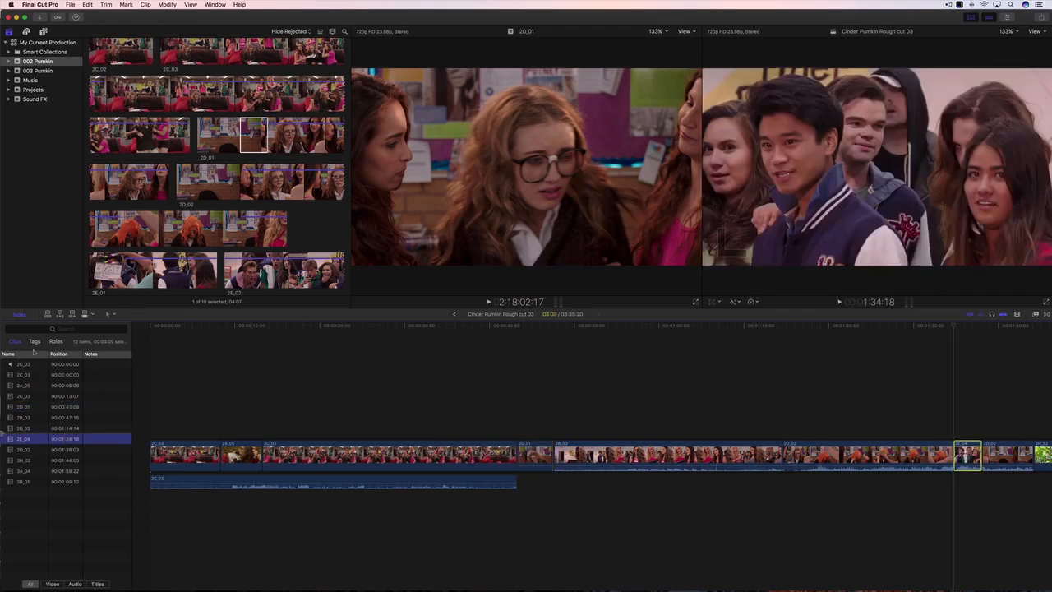
{"action": "left_click", "coordinate": [21, 315]}
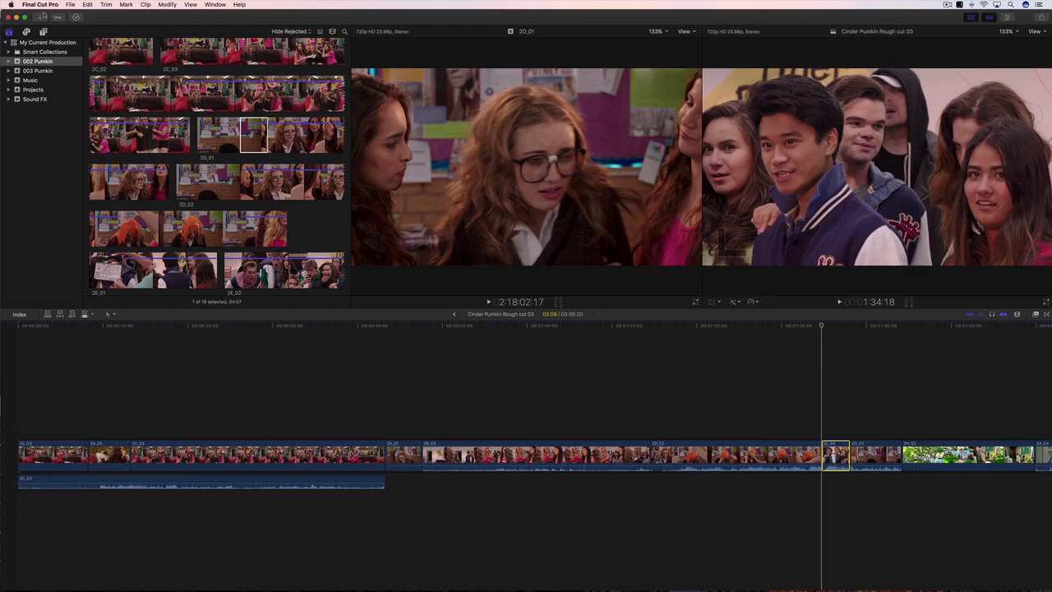
Step: Duplicate the Default keyboard command set under the name My Keyboard
{"action": "left_click", "coordinate": [41, 5]}
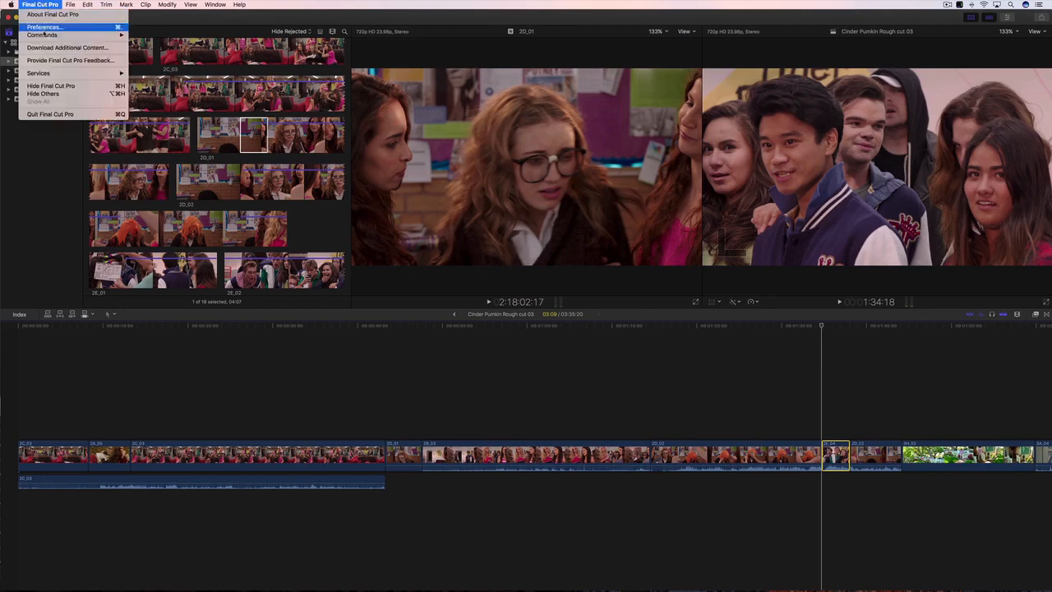
{"action": "mouse_move", "coordinate": [44, 35]}
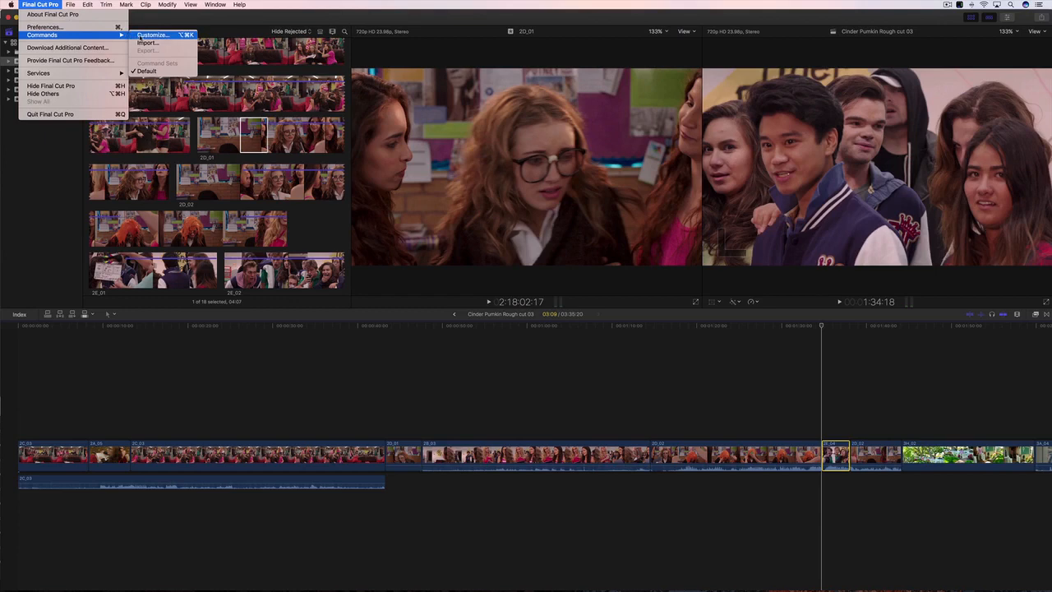
{"action": "left_click", "coordinate": [141, 36]}
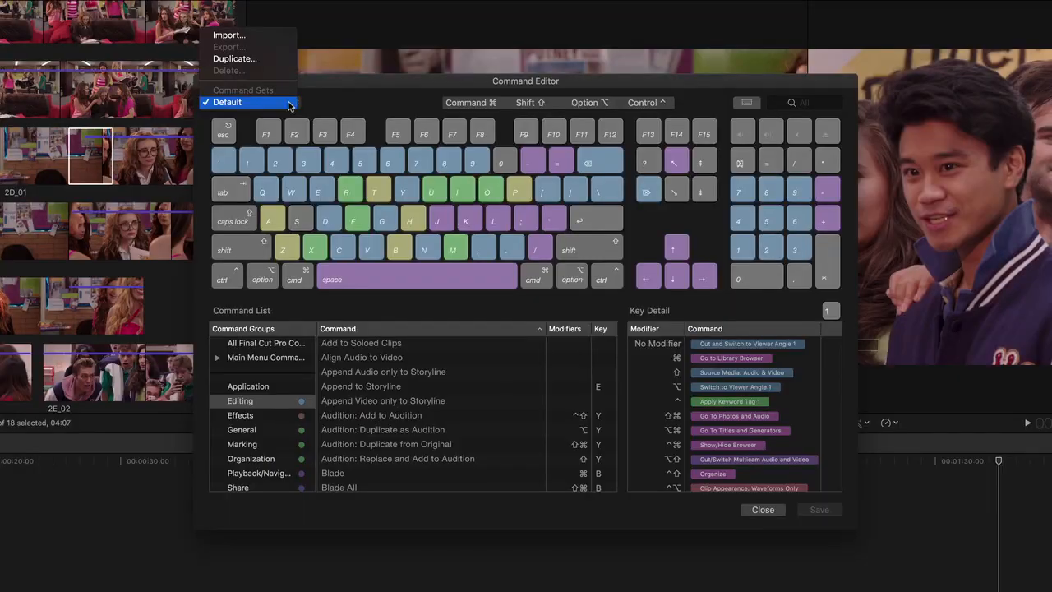
{"action": "left_click", "coordinate": [380, 101]}
{"action": "left_click", "coordinate": [381, 80]}
{"action": "type", "text": "My Keyboard"}
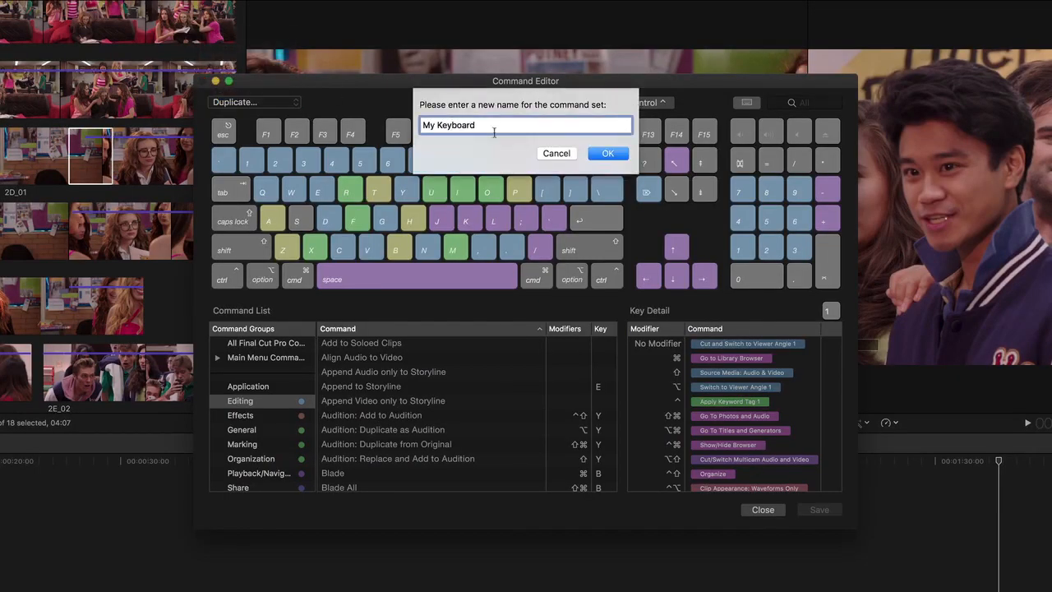
{"action": "left_click", "coordinate": [602, 154]}
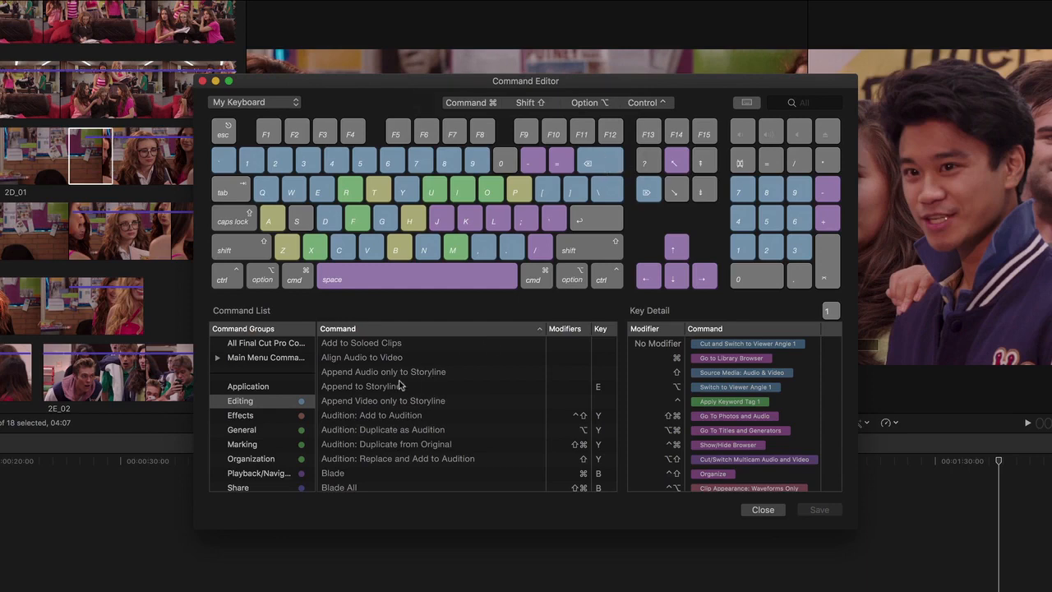
Step: Assign the Append to Storyline command to the 1 key in My Keyboard and close the Command Editor
{"action": "left_click_drag", "start_coordinate": [398, 386], "coordinate": [251, 163]}
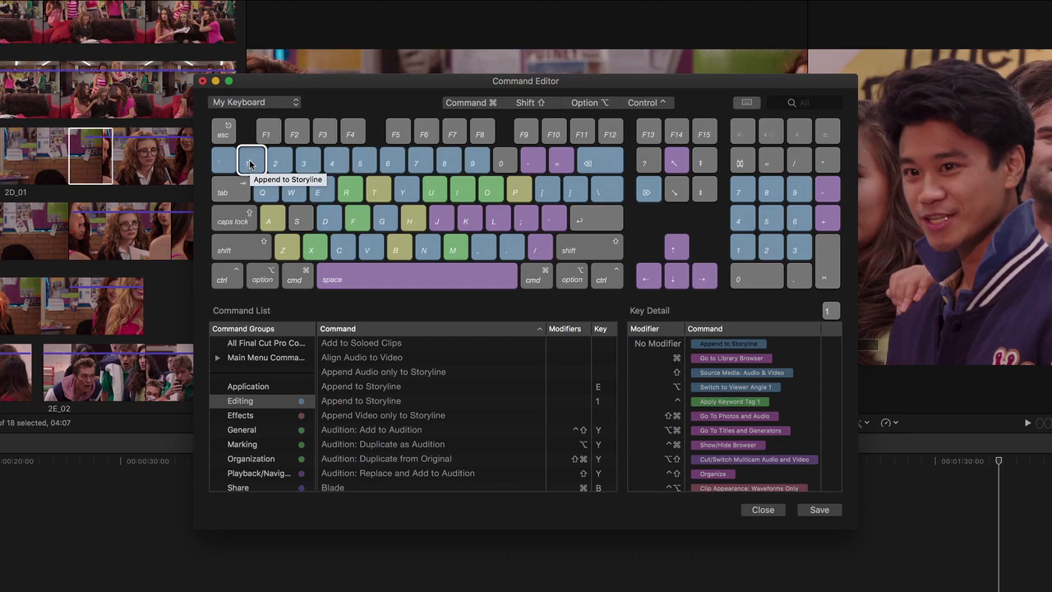
{"action": "left_click", "coordinate": [203, 80]}
{"action": "left_click", "coordinate": [627, 154]}
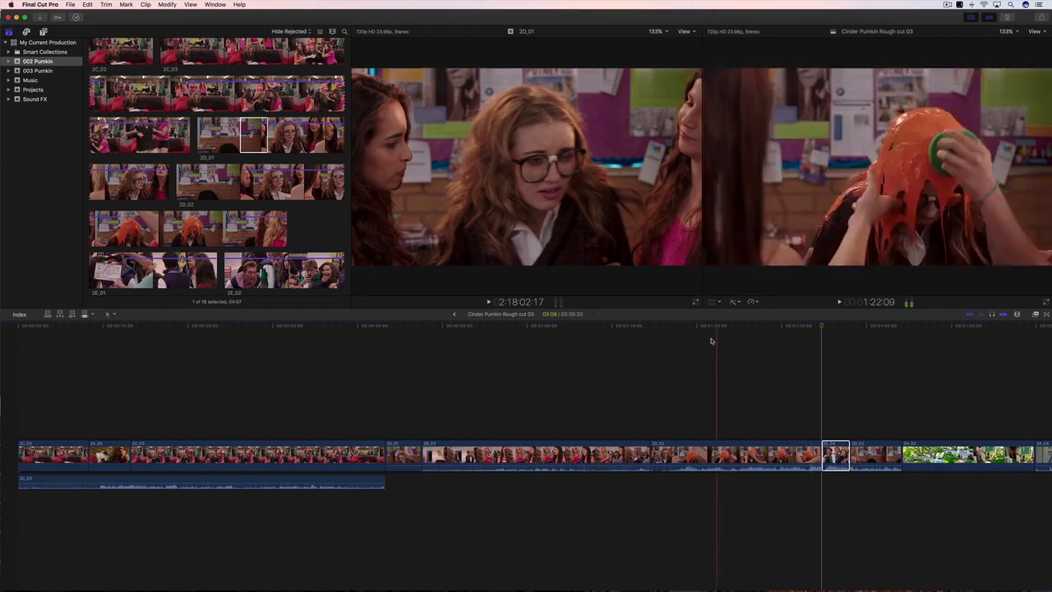
Step: Connect a range of about 3 seconds from browser clip 2E_02 above 2B_03, starting at about 1:01 in the timeline
{"action": "left_click", "coordinate": [541, 349]}
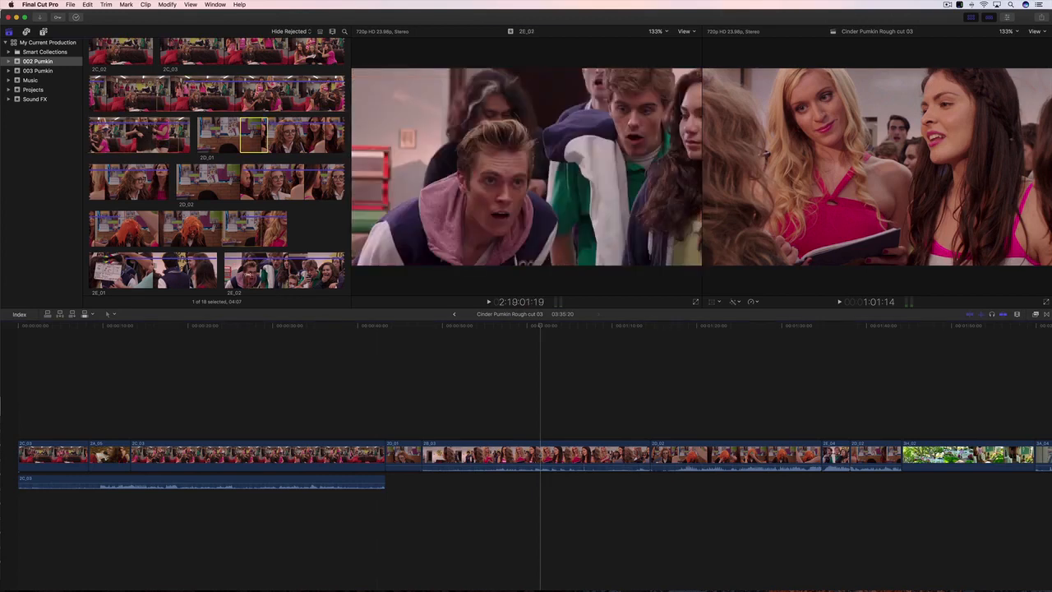
{"action": "mouse_move", "coordinate": [249, 274]}
{"action": "left_mouse_down"}
{"action": "mouse_move", "coordinate": [261, 273]}
{"action": "mouse_move", "coordinate": [248, 273]}
{"action": "left_mouse_up"}
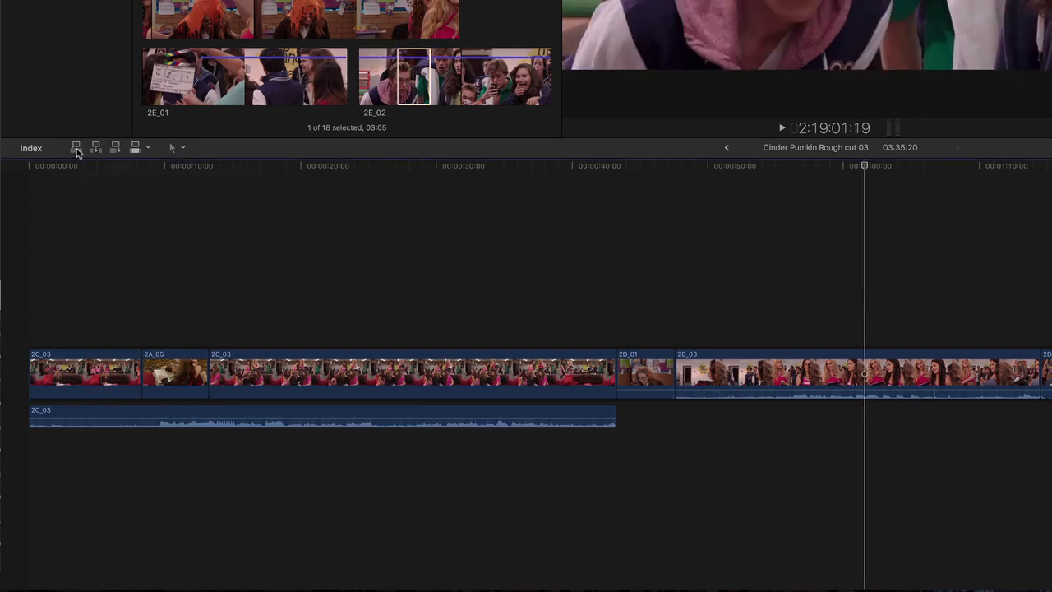
{"action": "left_click", "coordinate": [76, 149]}
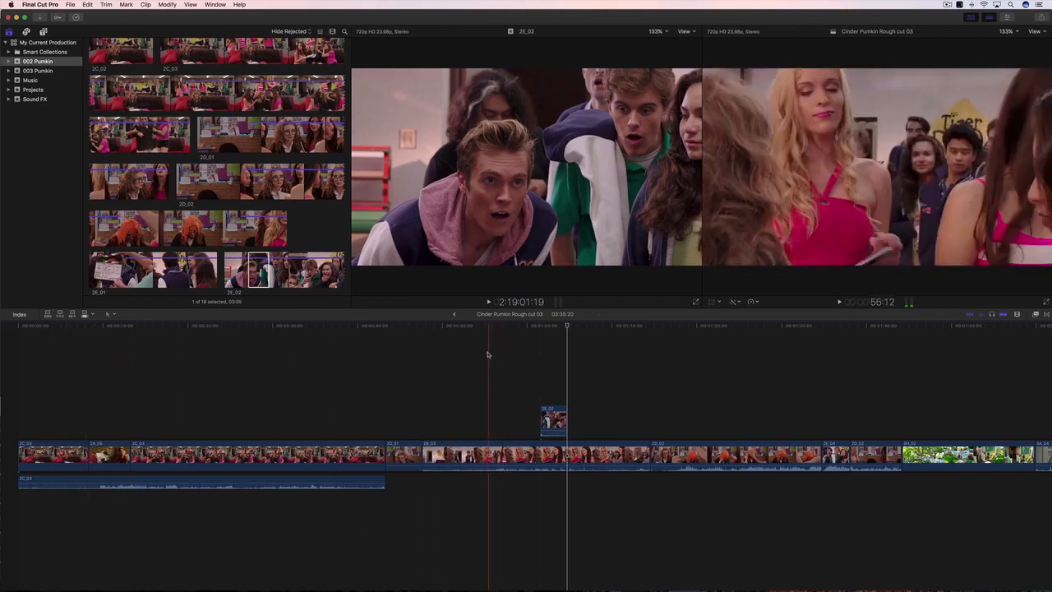
Step: Play back the edit around the connected clip 2E_02, and disable the clip and enable it again
{"action": "key", "text": "space"}
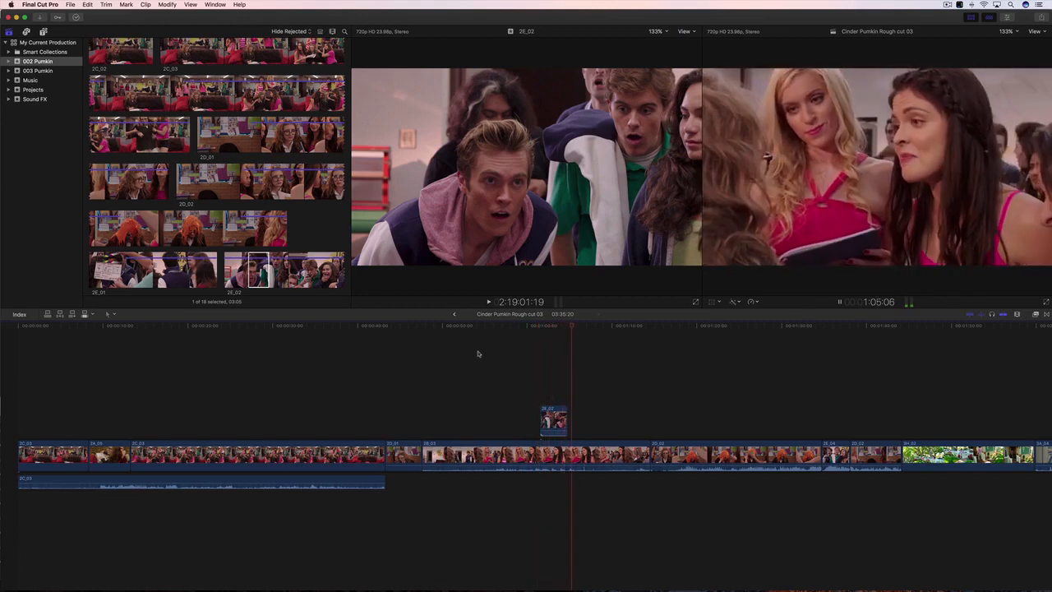
{"action": "key", "text": "space"}
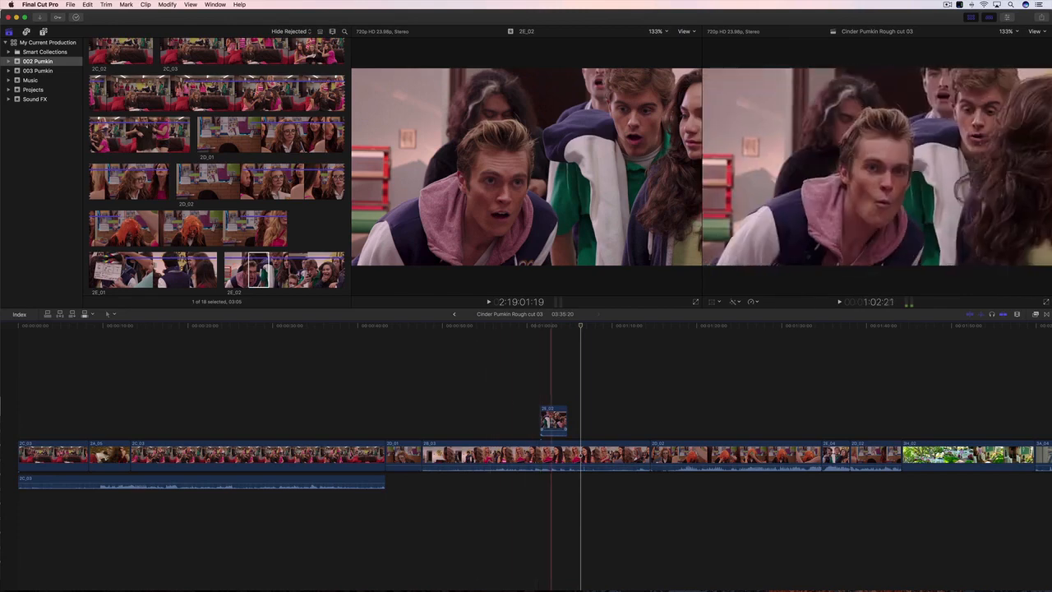
{"action": "right_click", "coordinate": [552, 422]}
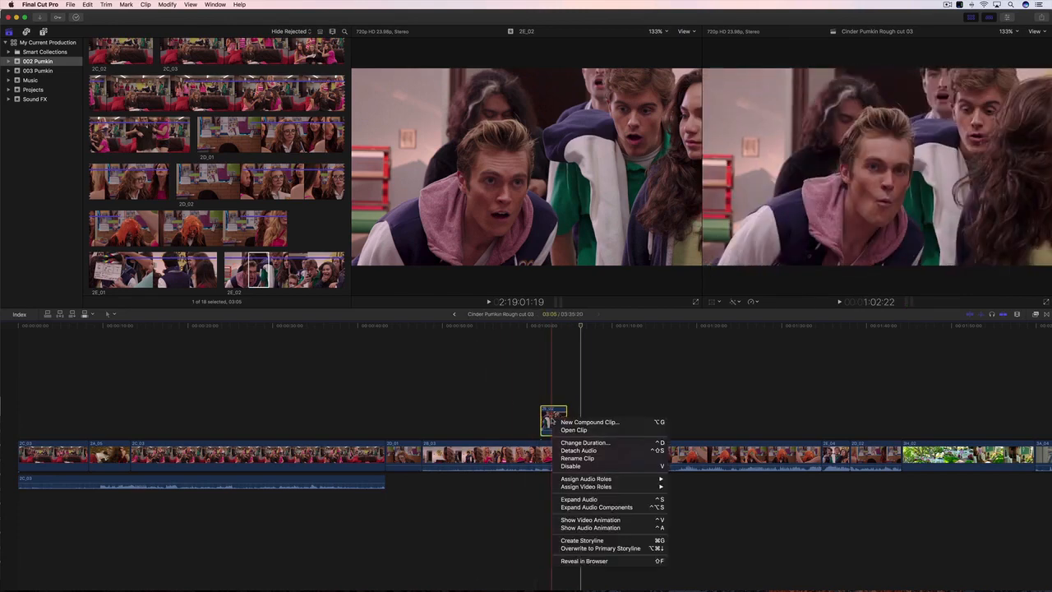
{"action": "left_click", "coordinate": [571, 465]}
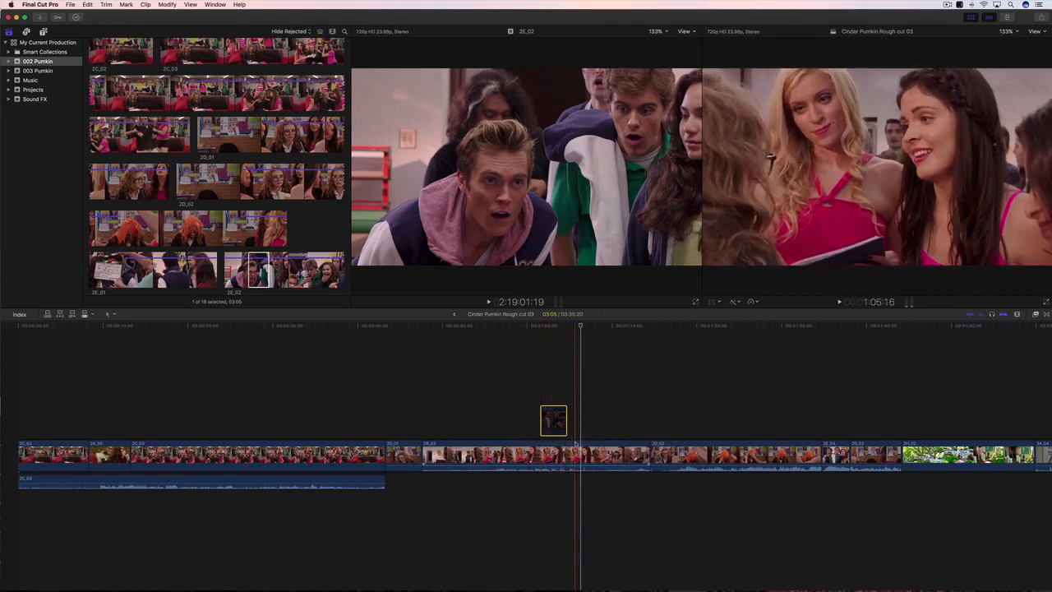
{"action": "right_click", "coordinate": [556, 426]}
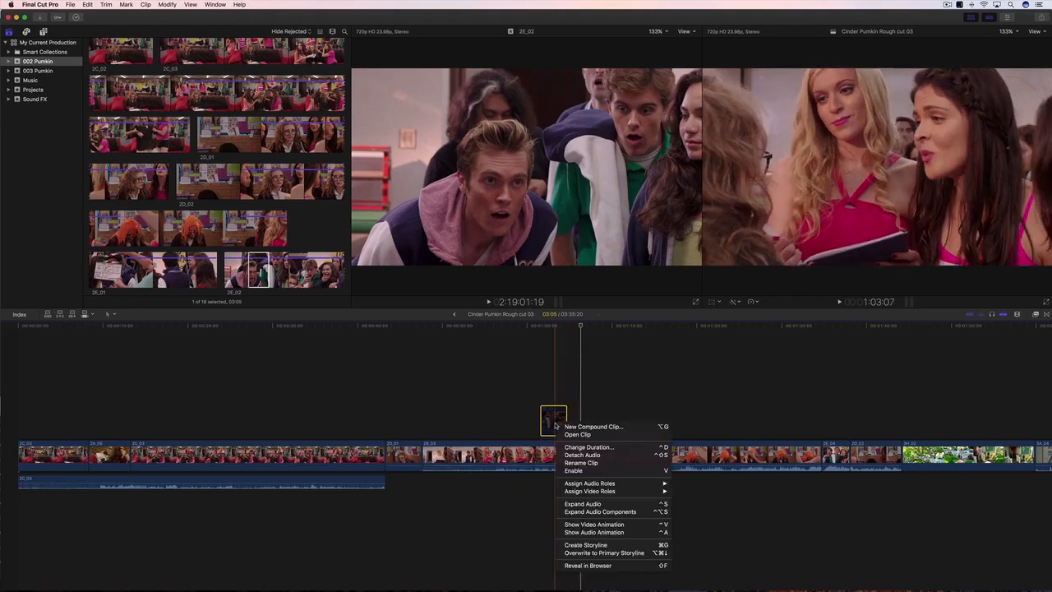
{"action": "left_click", "coordinate": [570, 470]}
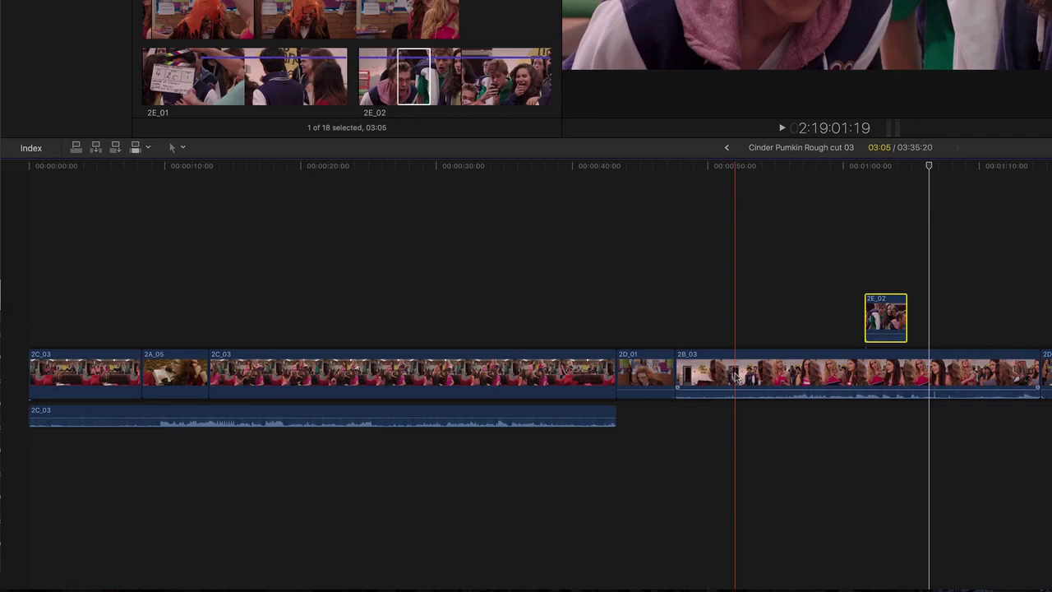
Step: Try repositioning clip 2A_05 and the connected clip 2E_02 along the timeline, returning 2E_02 to its place above 2B_03
{"action": "left_click", "coordinate": [189, 382]}
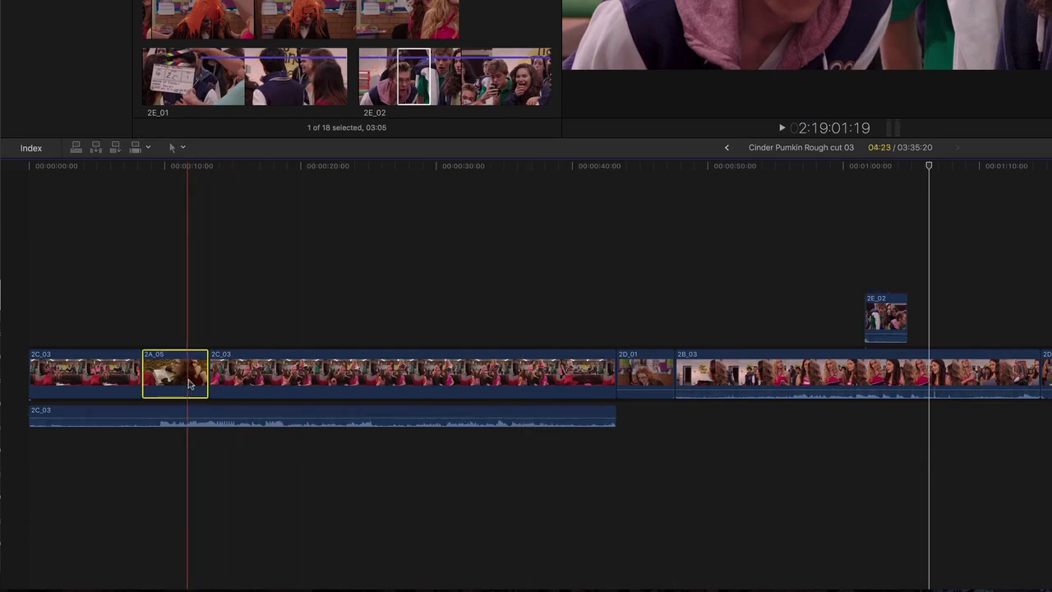
{"action": "mouse_move", "coordinate": [189, 382]}
{"action": "left_mouse_down"}
{"action": "mouse_move", "coordinate": [389, 372]}
{"action": "mouse_move", "coordinate": [930, 378]}
{"action": "mouse_move", "coordinate": [745, 472]}
{"action": "mouse_move", "coordinate": [345, 445]}
{"action": "mouse_move", "coordinate": [173, 389]}
{"action": "left_mouse_up"}
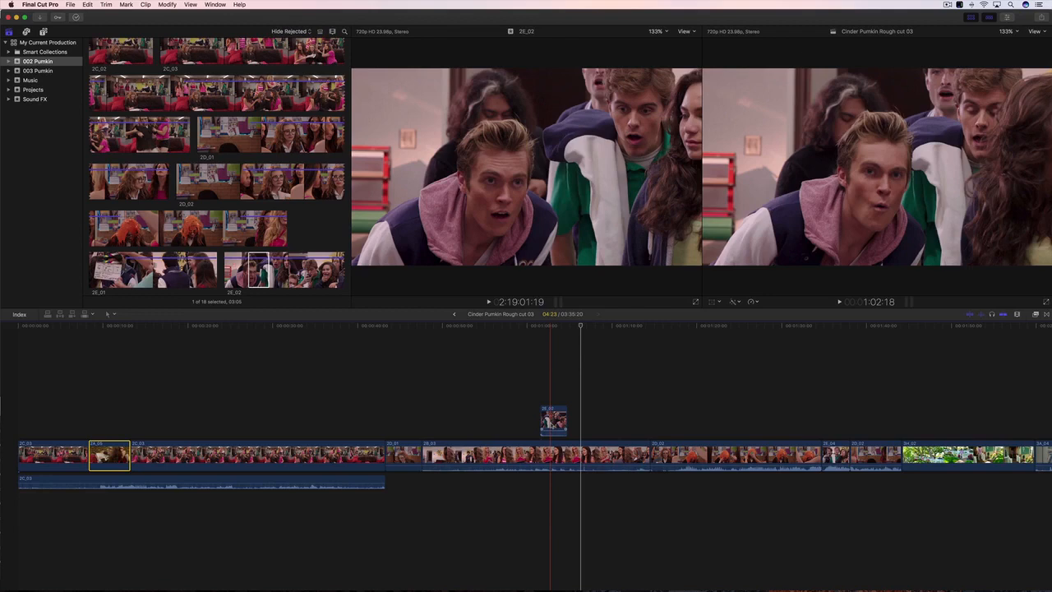
{"action": "left_click_drag", "start_coordinate": [552, 453], "coordinate": [802, 461]}
{"action": "left_click_drag", "start_coordinate": [798, 423], "coordinate": [553, 420]}
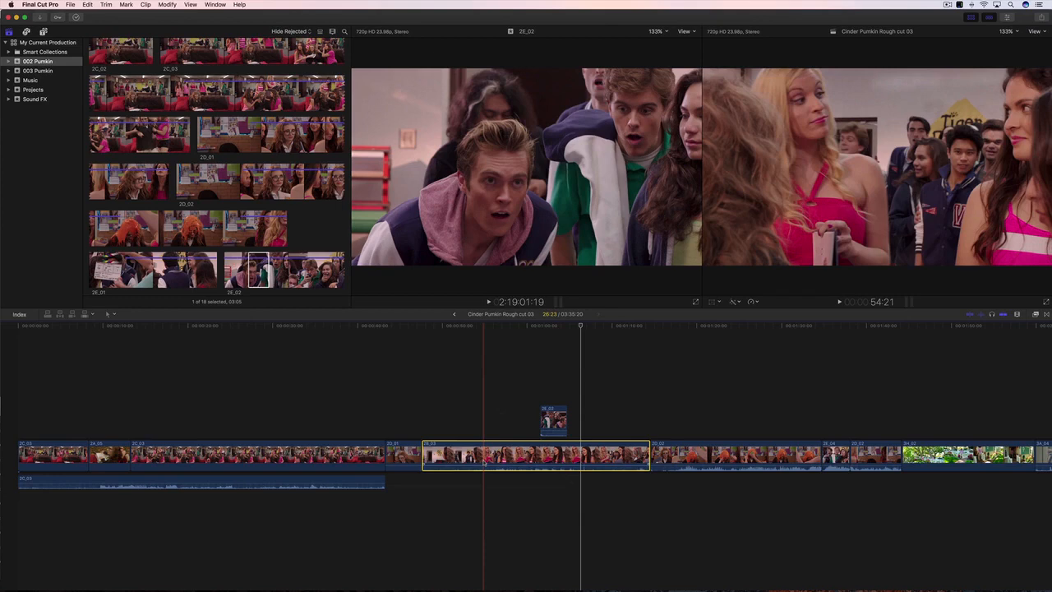
Step: Try deleting the 2D_02 clip that follows 2E_04 and replacing it with a gap, undoing each removal
{"action": "left_click", "coordinate": [866, 463]}
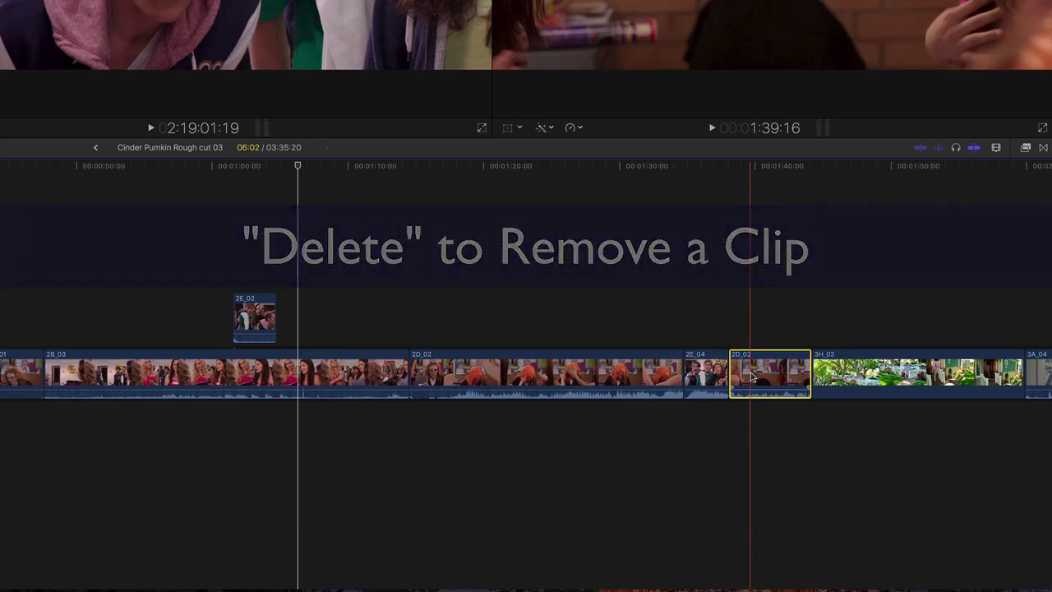
{"action": "key", "text": "Delete"}
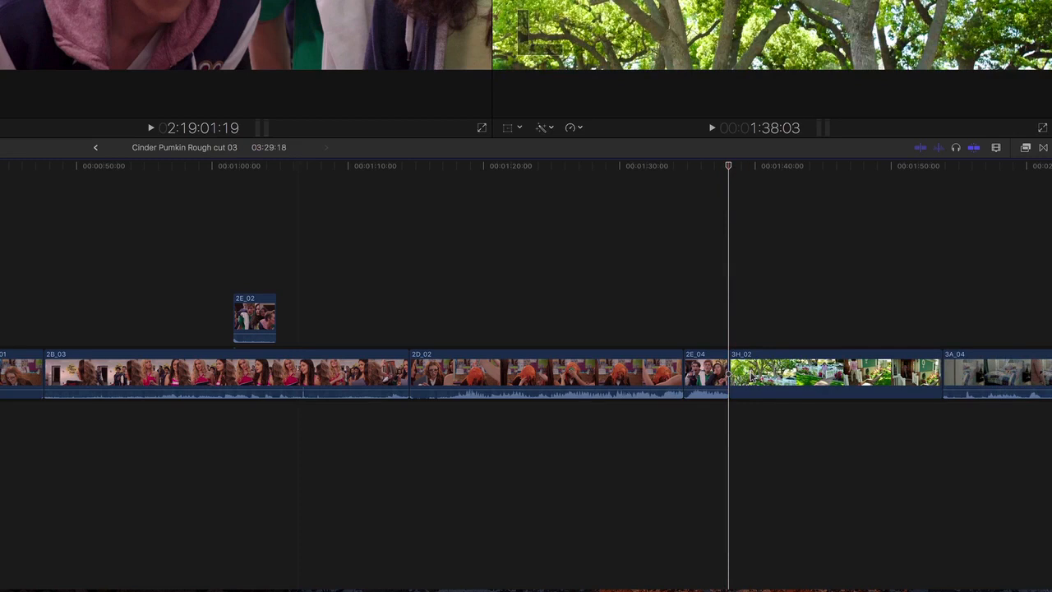
{"action": "key", "text": "super+z"}
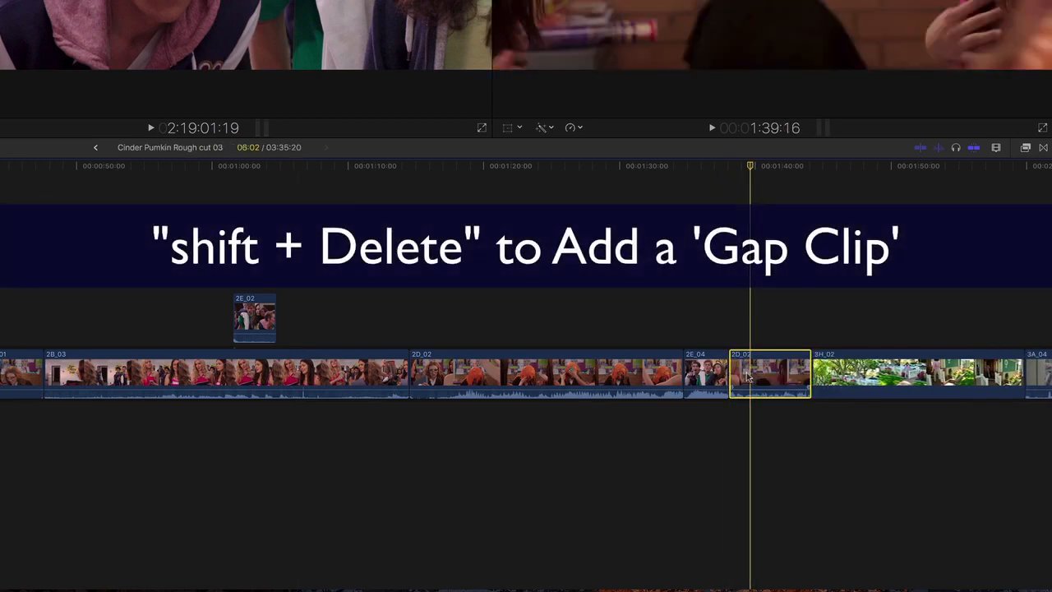
{"action": "key", "text": "shift+Delete"}
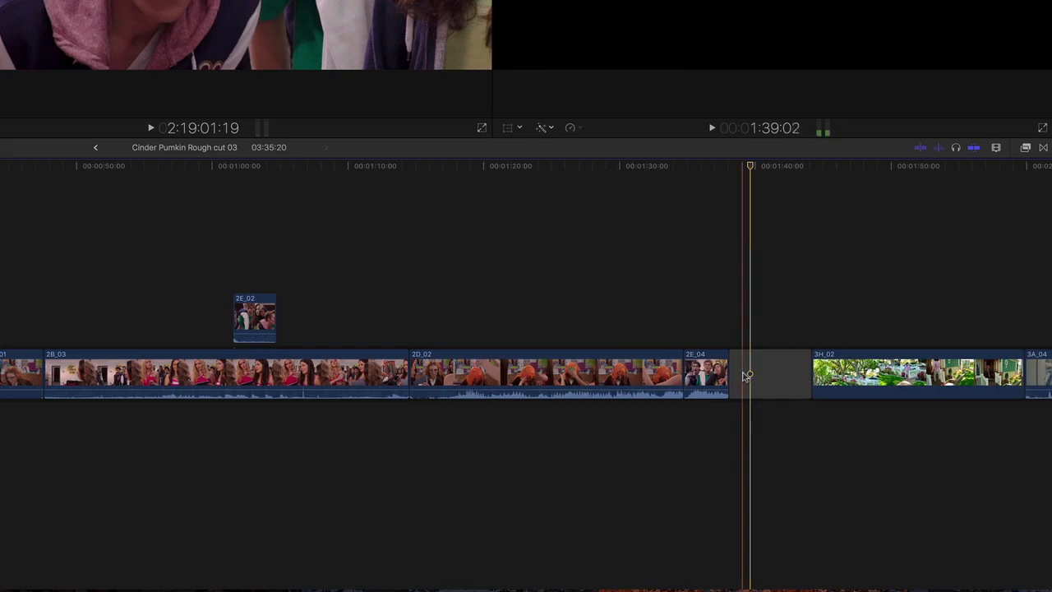
{"action": "key", "text": "super+z"}
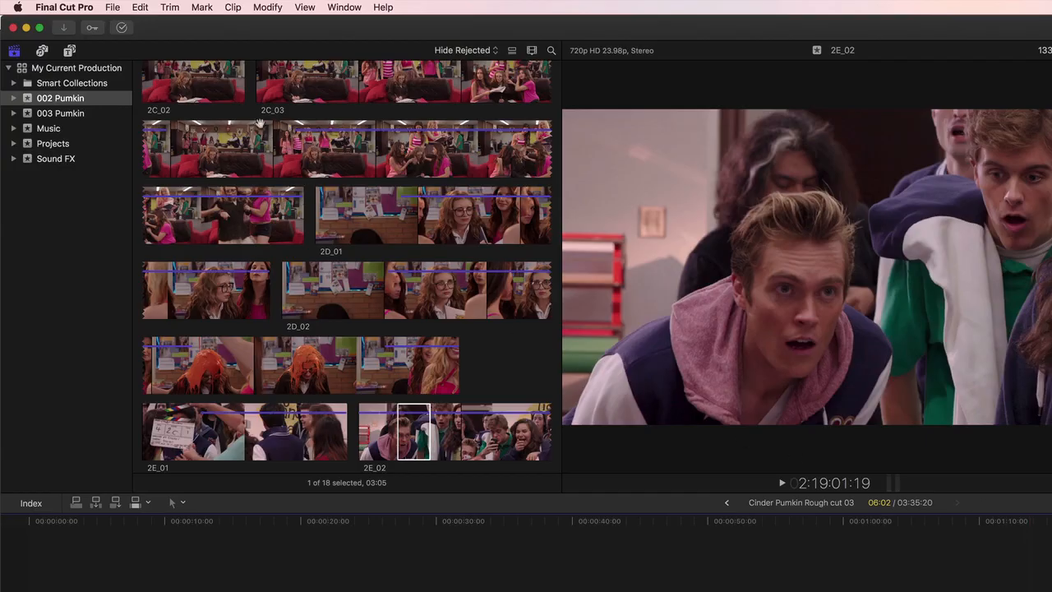
Step: Insert a gap generator in the primary storyline between the last 2D_02 clip and 3H_02
{"action": "left_click", "coordinate": [141, 7]}
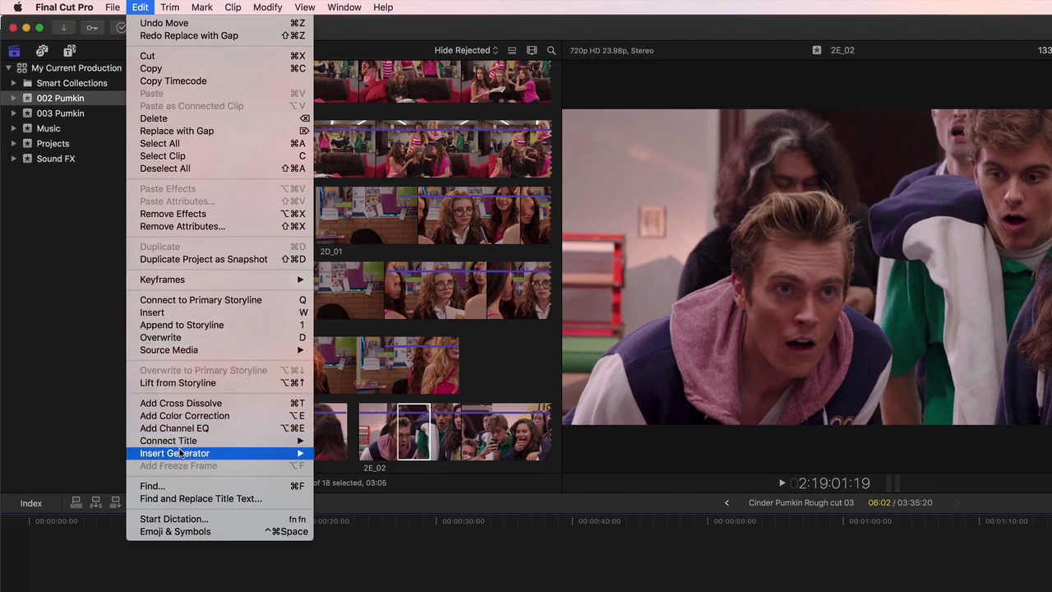
{"action": "mouse_move", "coordinate": [180, 453]}
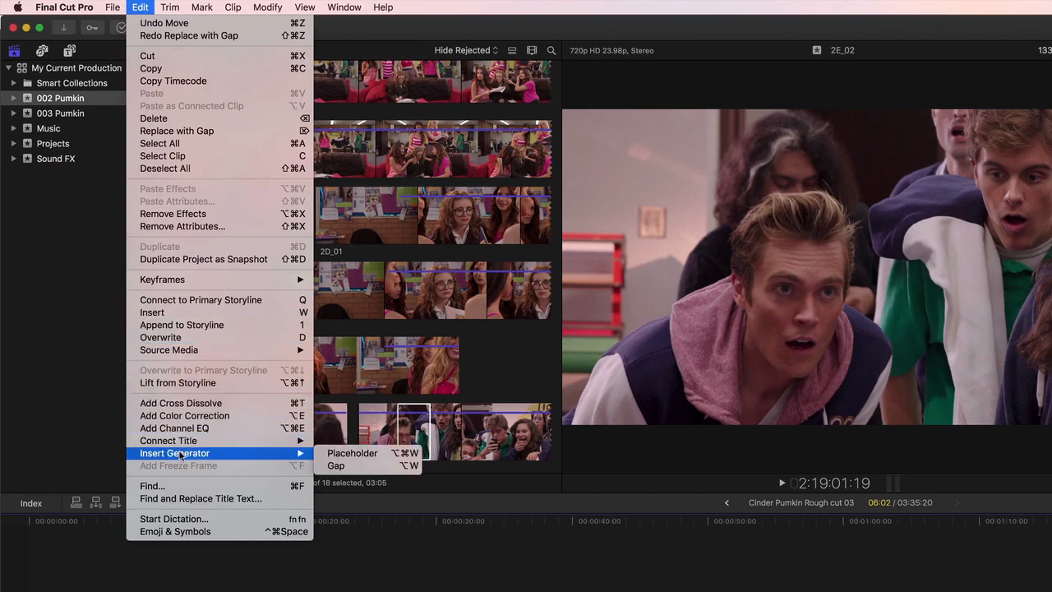
{"action": "left_click", "coordinate": [335, 465]}
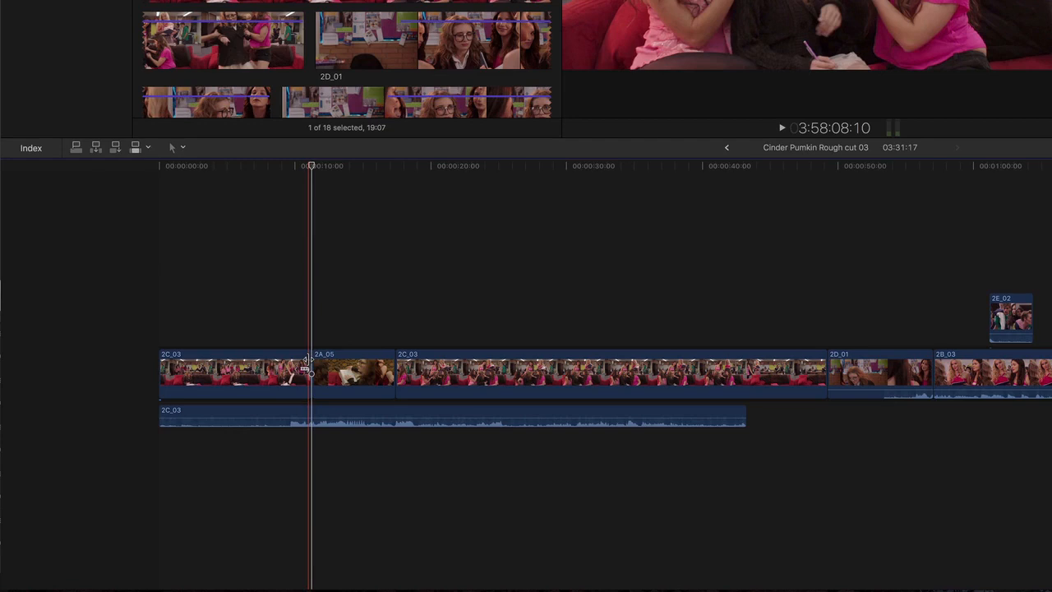
Step: Ripple trim about 3 seconds off the first 2C_03 clip's end and about 1 second off 2A_05's start, and play around the edit
{"action": "left_click", "coordinate": [307, 360]}
{"action": "mouse_move", "coordinate": [307, 359]}
{"action": "left_mouse_down"}
{"action": "mouse_move", "coordinate": [269, 360]}
{"action": "mouse_move", "coordinate": [292, 362]}
{"action": "left_mouse_up"}
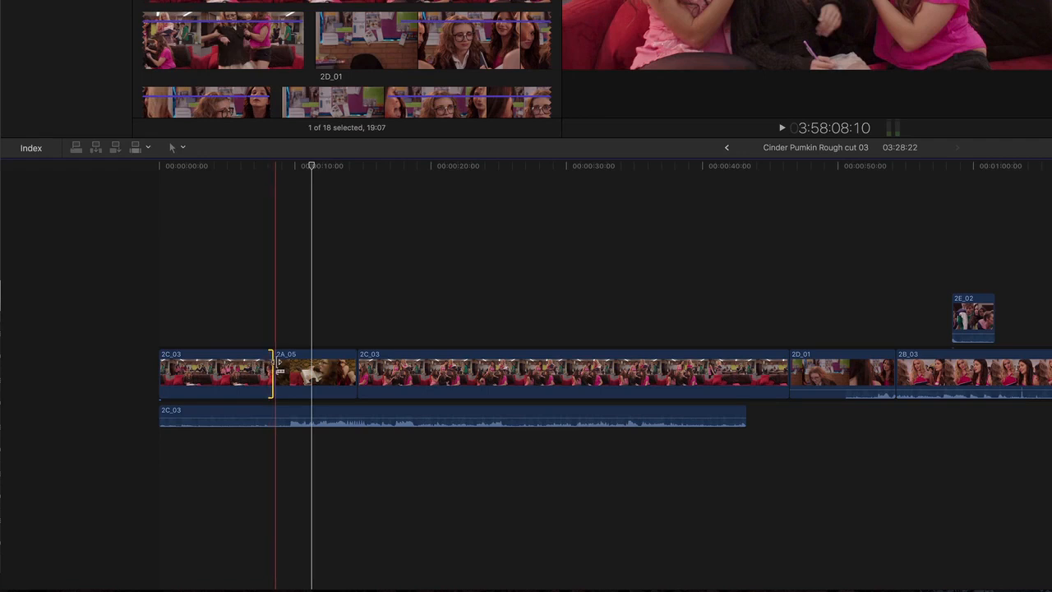
{"action": "left_click", "coordinate": [279, 371]}
{"action": "mouse_move", "coordinate": [280, 370]}
{"action": "left_mouse_down"}
{"action": "mouse_move", "coordinate": [260, 370]}
{"action": "mouse_move", "coordinate": [299, 370]}
{"action": "left_mouse_up"}
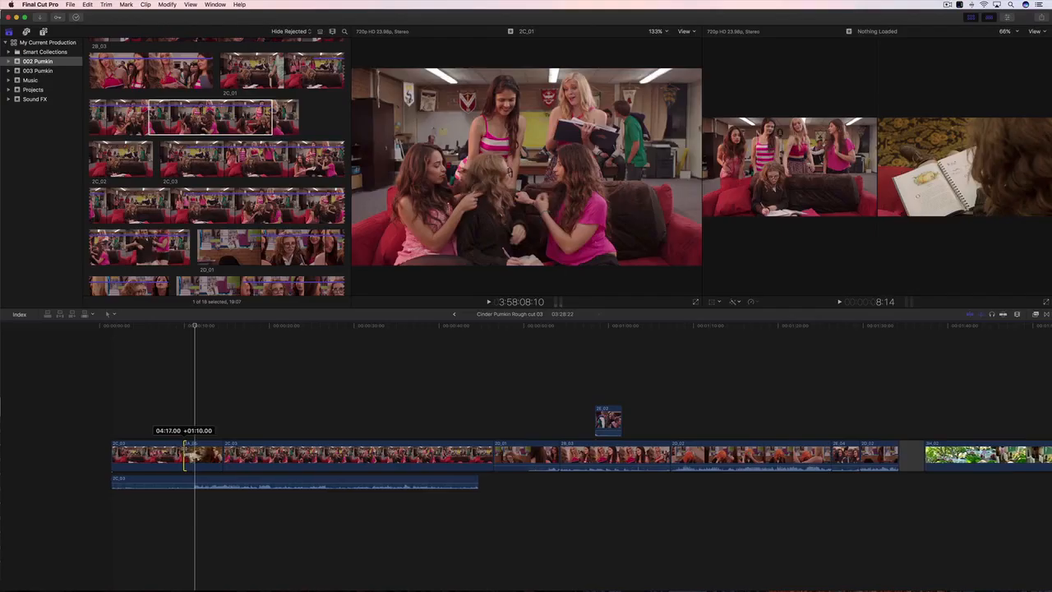
{"action": "left_click_drag", "start_coordinate": [185, 452], "coordinate": [182, 454]}
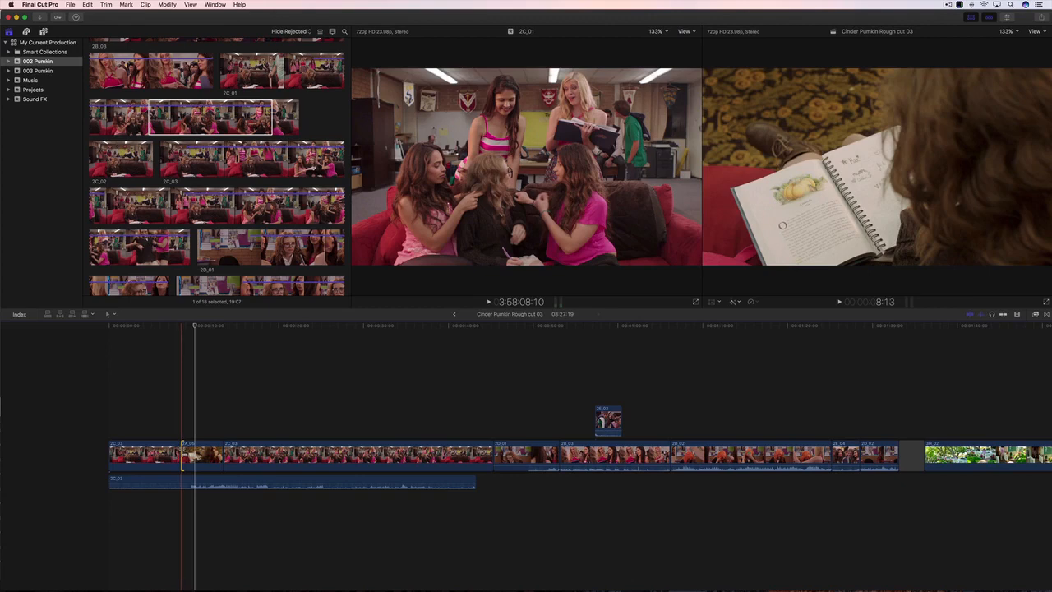
{"action": "key", "text": "shift+/"}
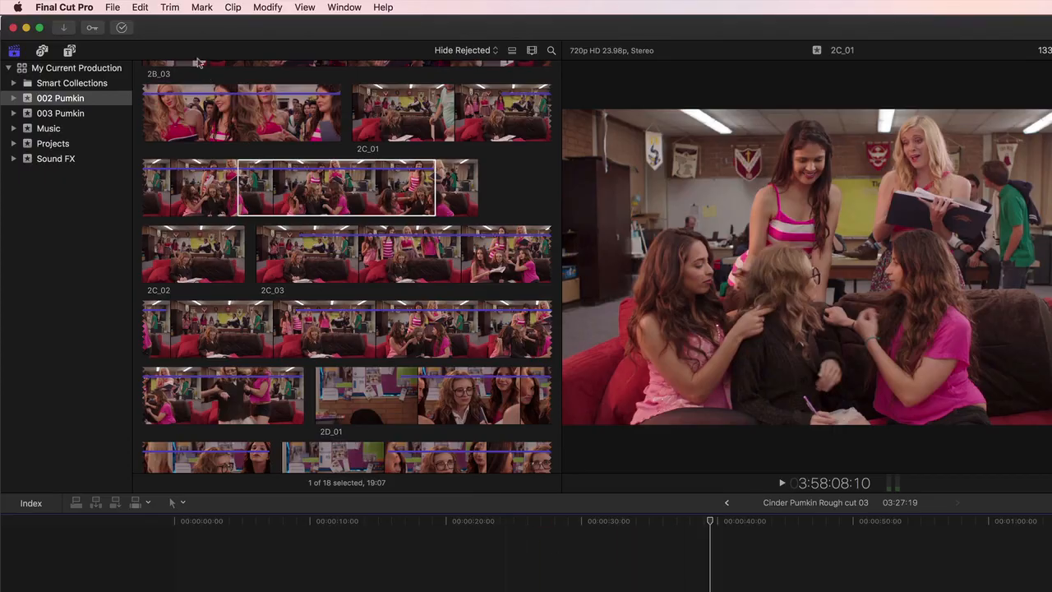
Step: Trim the end of the second 2C_03 clip to the playhead at about 0:39
{"action": "left_click", "coordinate": [171, 9]}
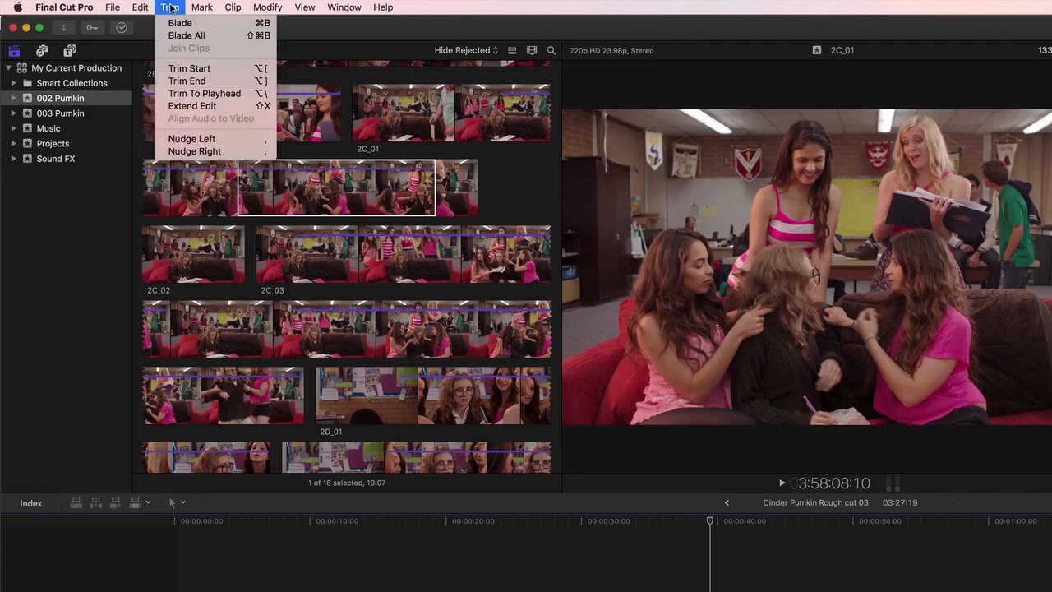
{"action": "left_click", "coordinate": [186, 81]}
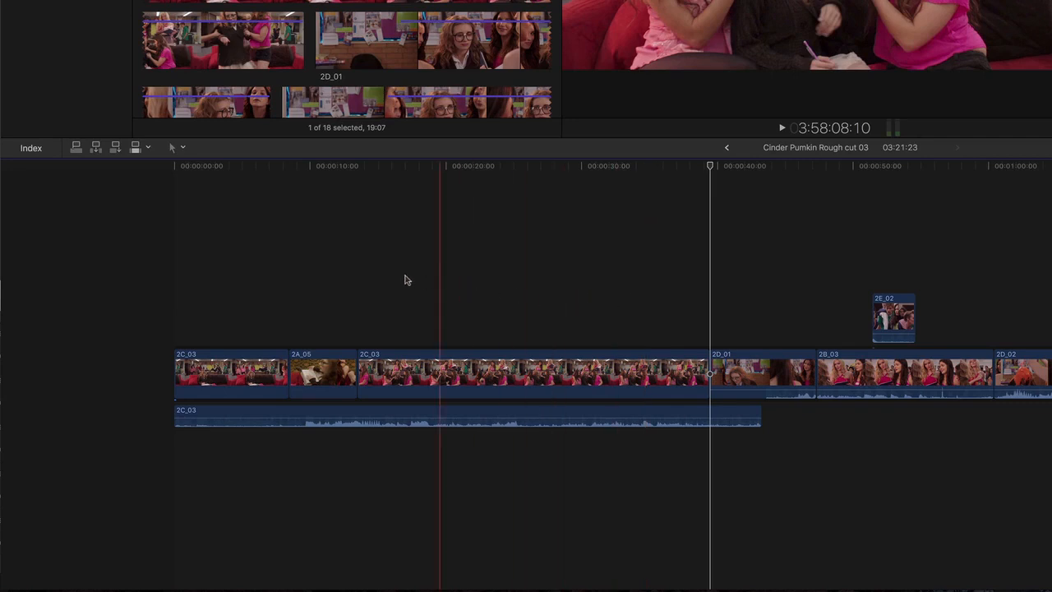
Step: Roll the edit point between 2D_01 and 2B_03 earlier to about 0:42 using the Trim tool
{"action": "left_click", "coordinate": [183, 148]}
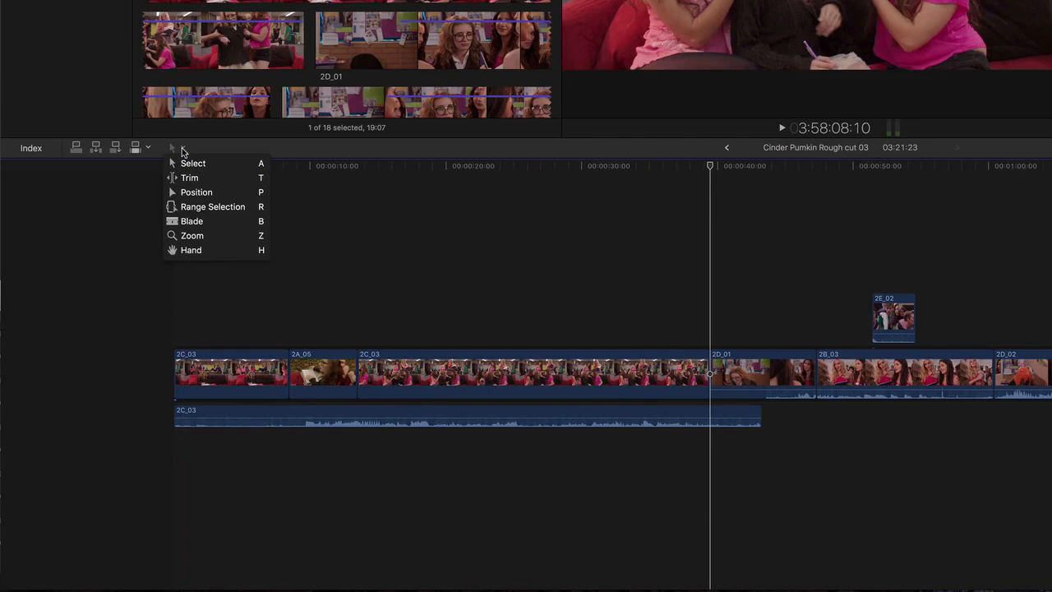
{"action": "left_click", "coordinate": [211, 180]}
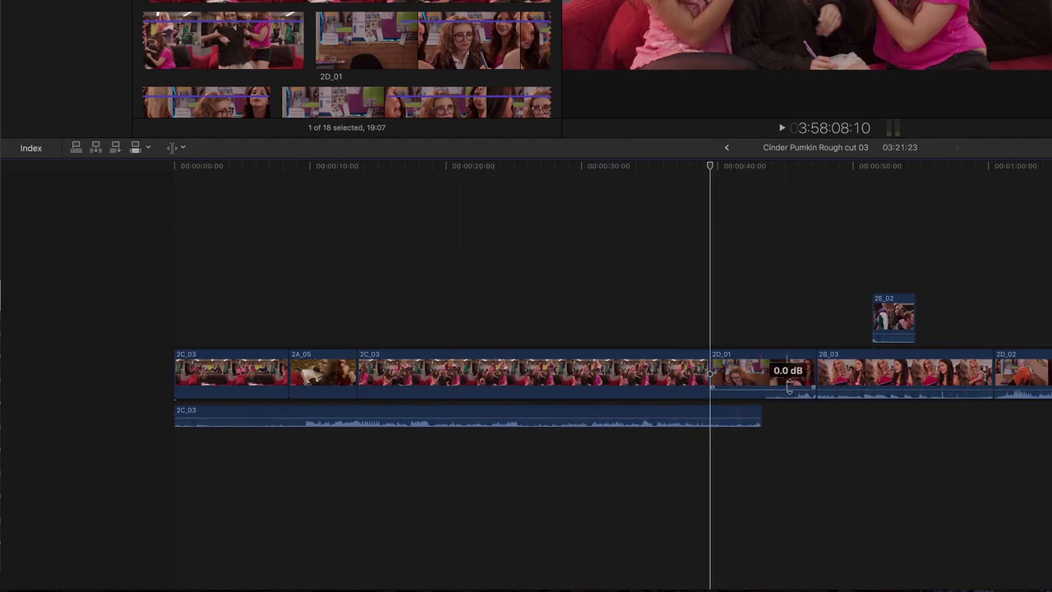
{"action": "left_click", "coordinate": [814, 372]}
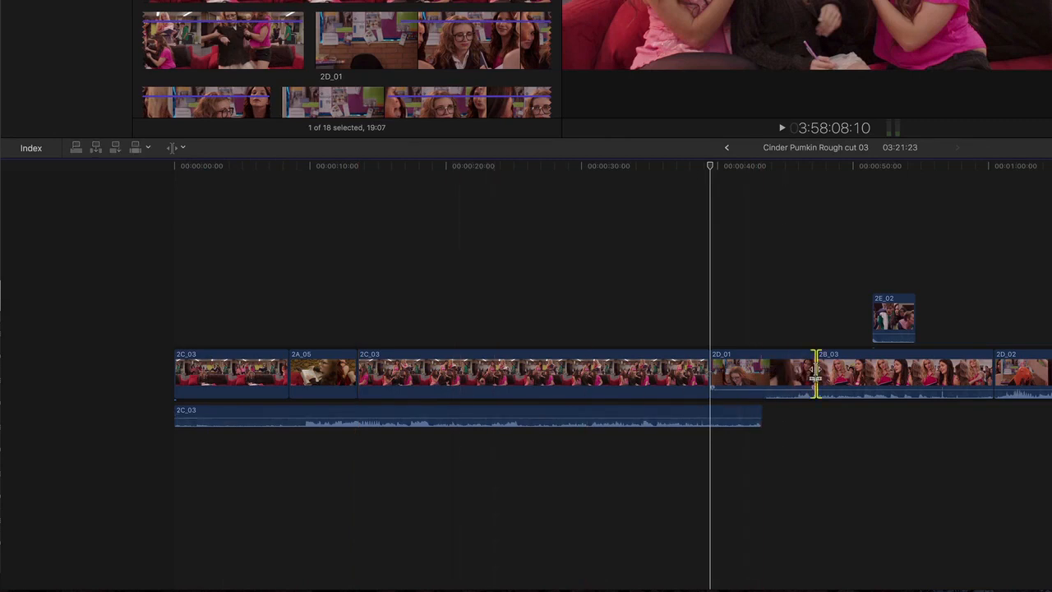
{"action": "left_click_drag", "start_coordinate": [814, 371], "coordinate": [742, 372]}
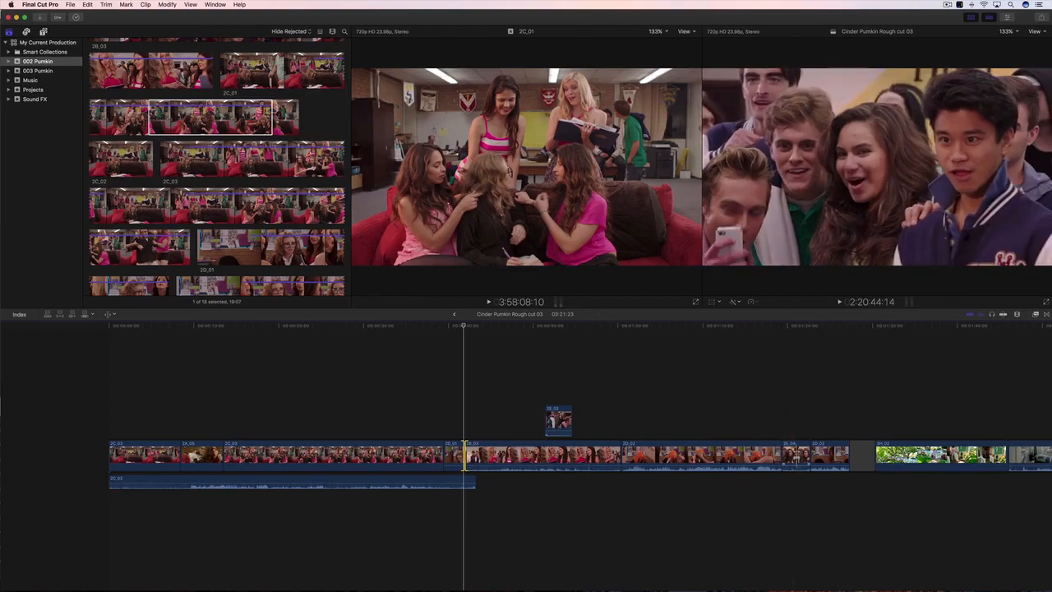
Step: Slip the footage inside clip 2E_04 by about -05:17 and play back the result
{"action": "left_click", "coordinate": [787, 456]}
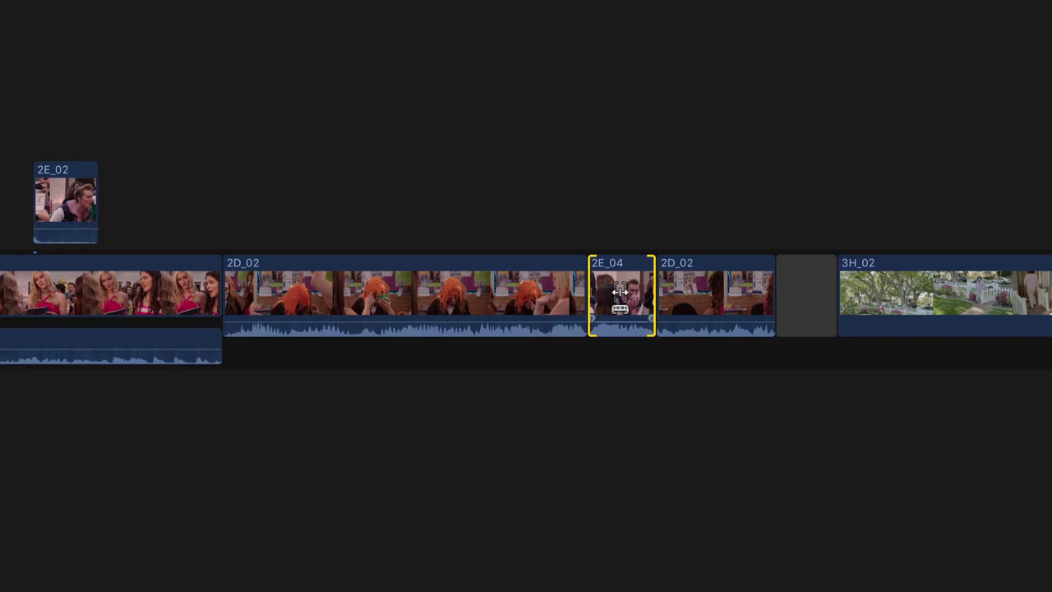
{"action": "left_click_drag", "start_coordinate": [620, 292], "coordinate": [561, 292]}
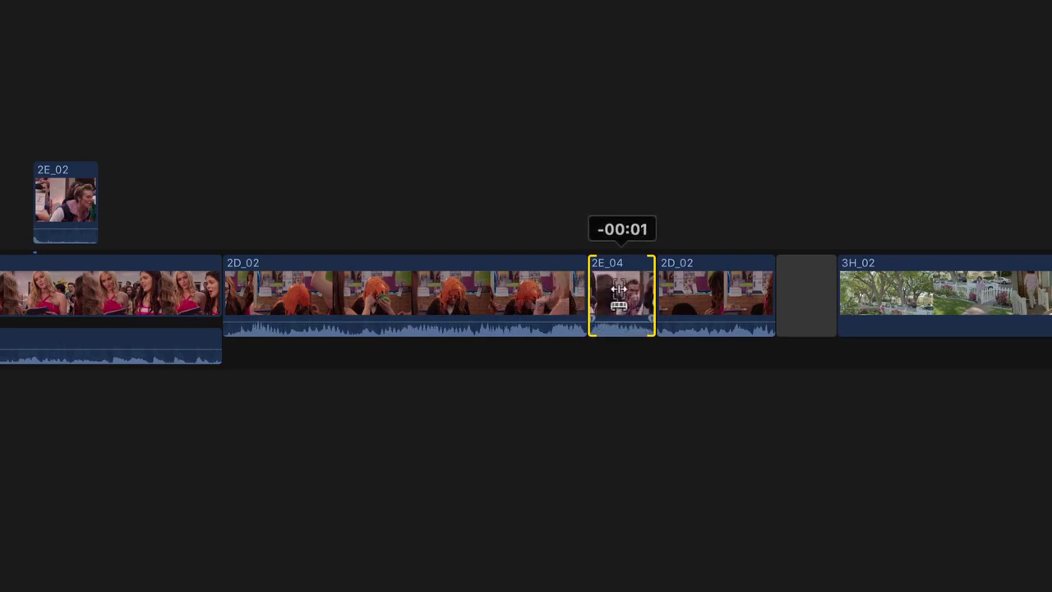
{"action": "left_click_drag", "start_coordinate": [618, 290], "coordinate": [704, 292]}
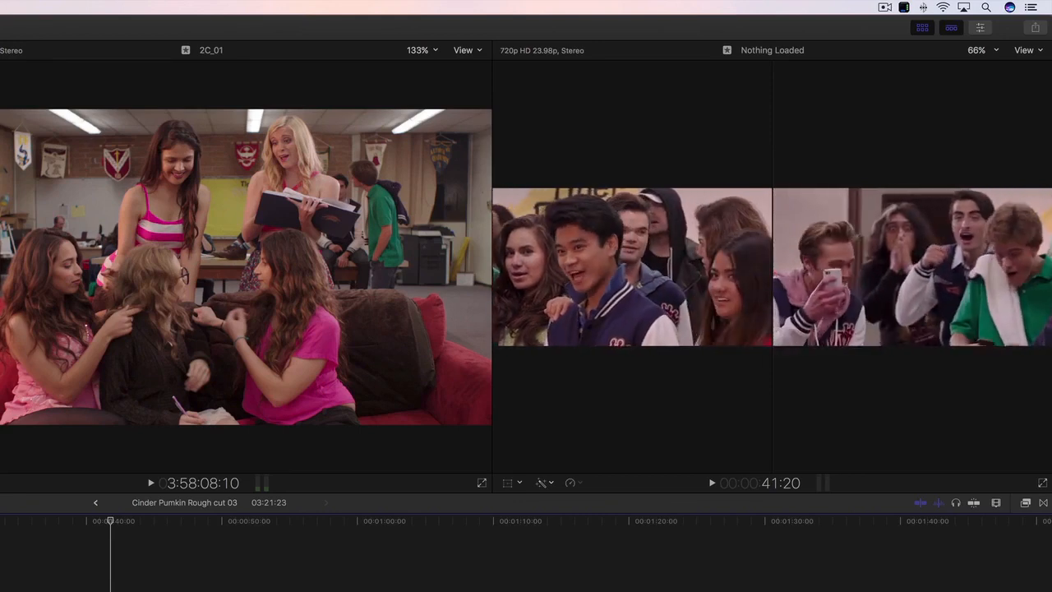
{"action": "left_click_drag", "start_coordinate": [796, 456], "coordinate": [748, 453]}
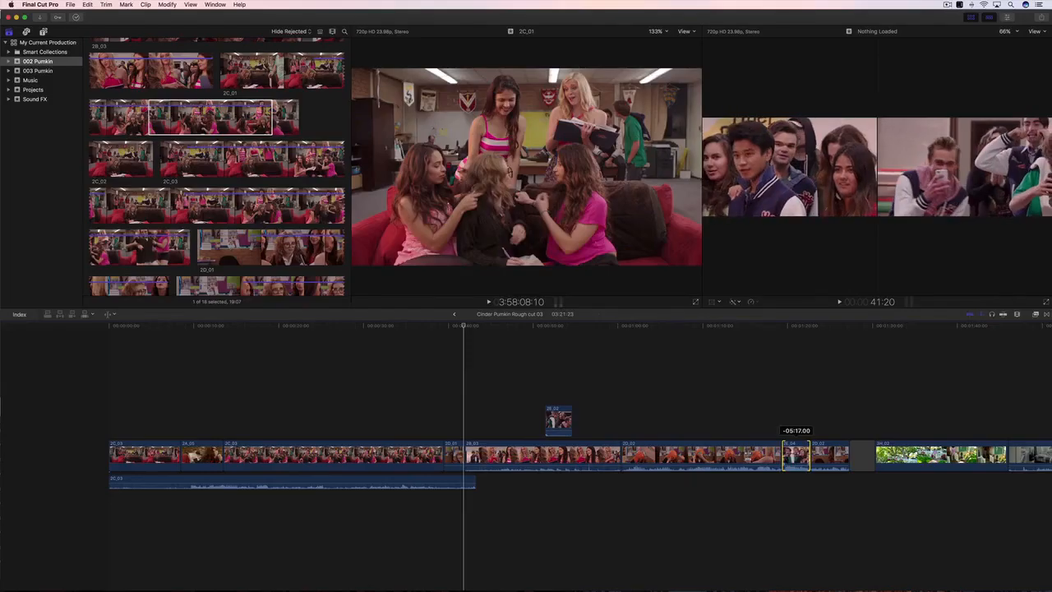
{"action": "key", "text": "space"}
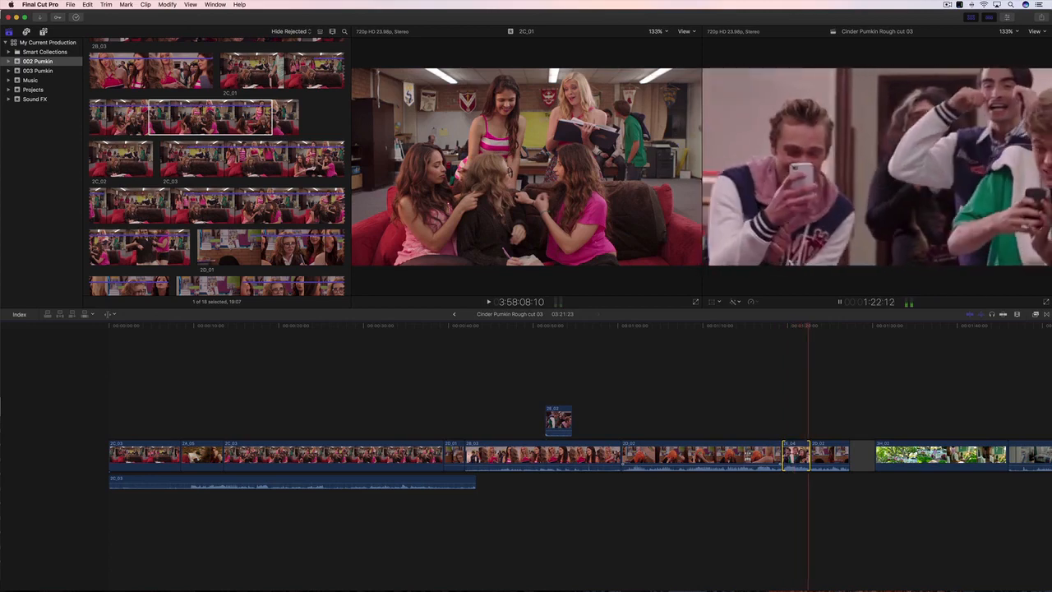
{"action": "key", "text": "space"}
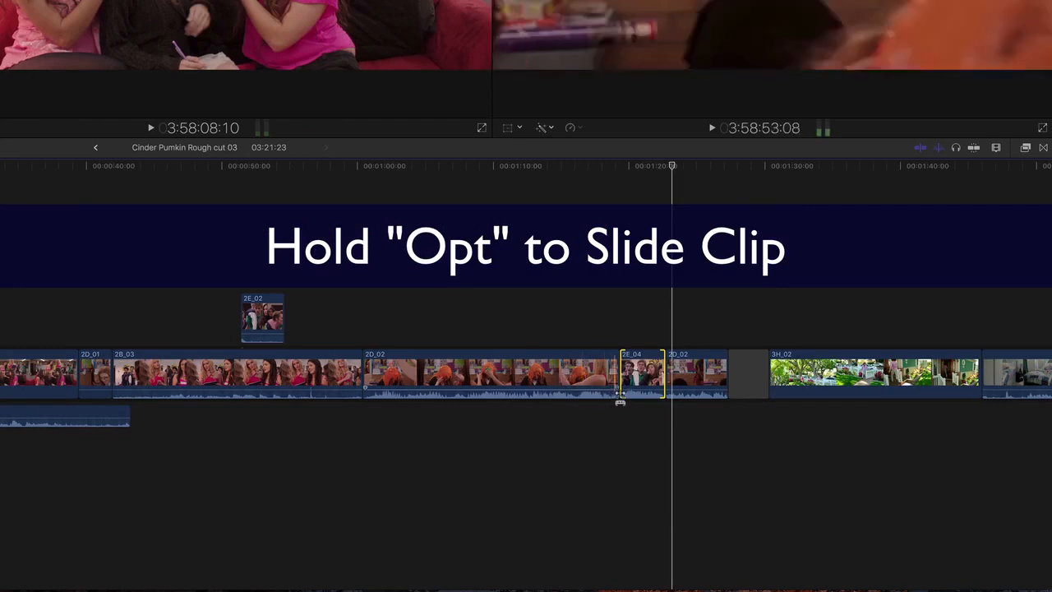
Step: Slide clip 2E_04 earlier between the two 2D_02 clips so it starts at about 1:05, and play back the timeline
{"action": "left_click_drag", "start_coordinate": [645, 374], "coordinate": [450, 378]}
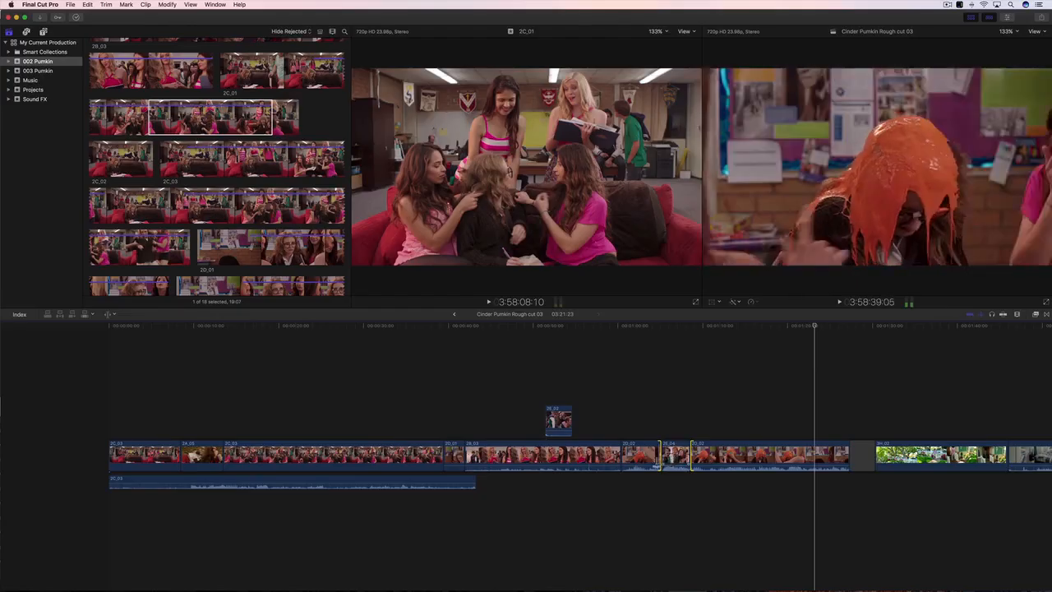
{"action": "key", "text": "space"}
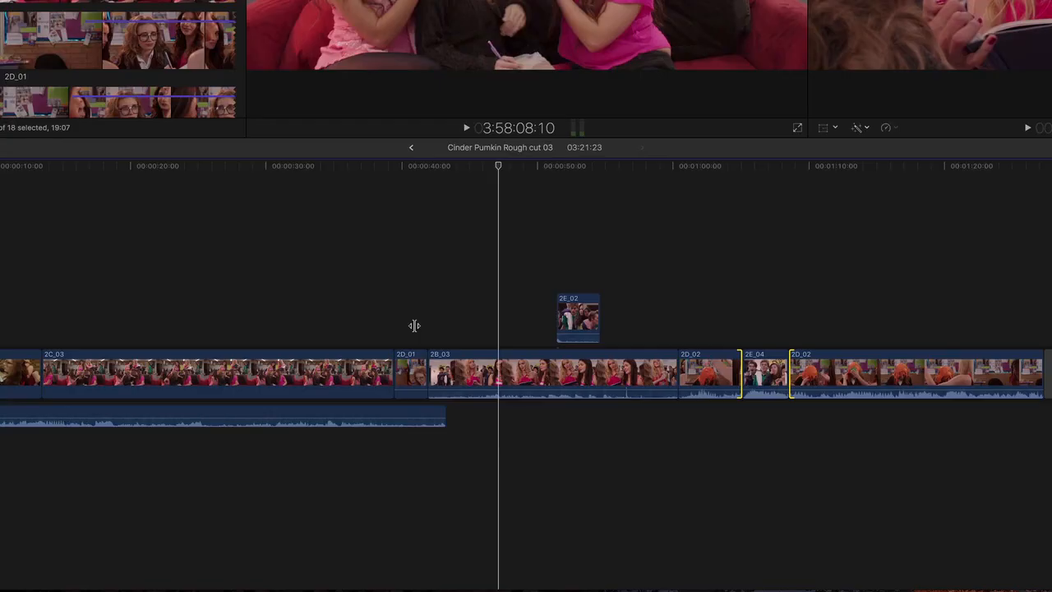
Step: Expand the audio of clip 2B_03, trim the connected 2C_03 audio to end at about 0:41, and roll the 2D_01/2B_03 video edit to about 0:45
{"action": "right_click", "coordinate": [452, 375]}
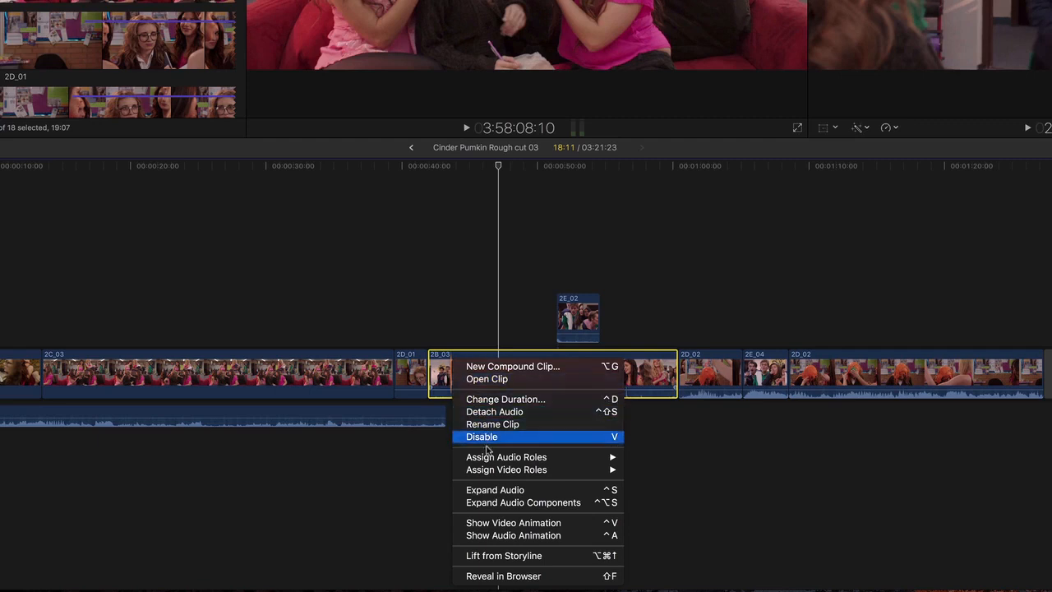
{"action": "left_click", "coordinate": [490, 490]}
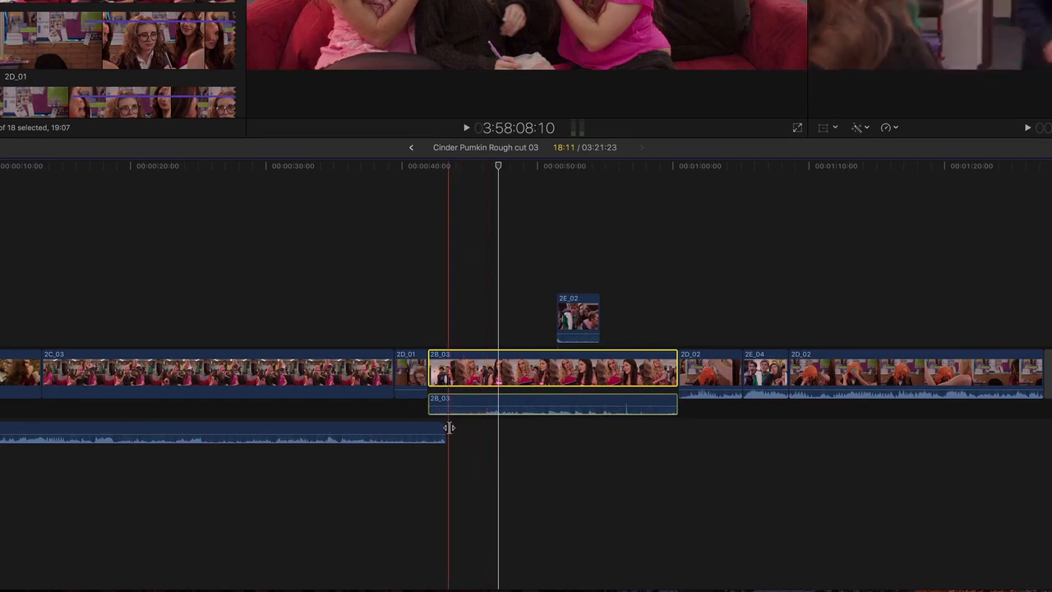
{"action": "left_click_drag", "start_coordinate": [444, 429], "coordinate": [420, 429]}
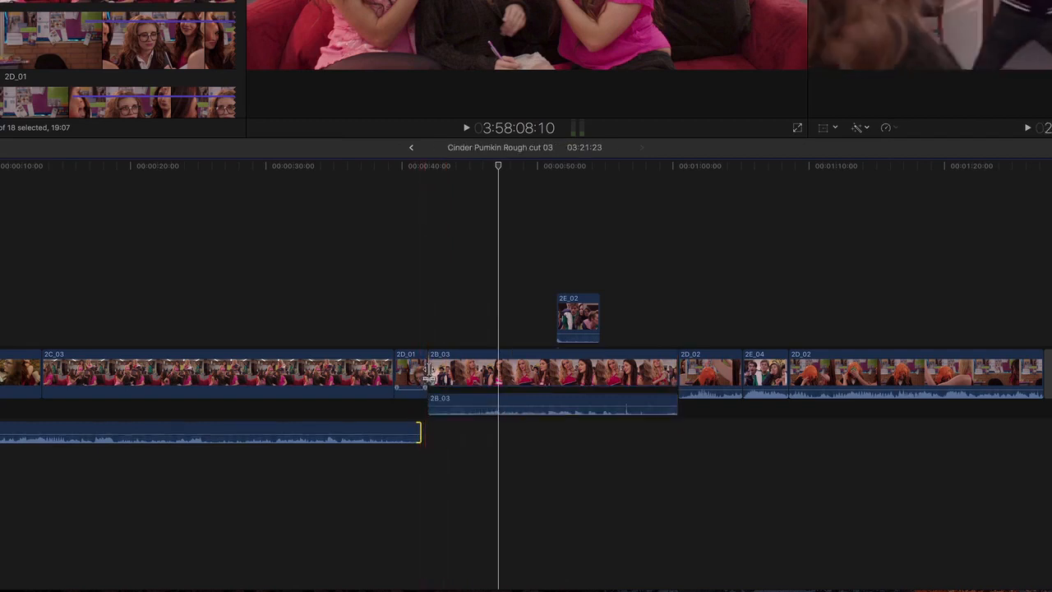
{"action": "left_click_drag", "start_coordinate": [428, 376], "coordinate": [466, 372]}
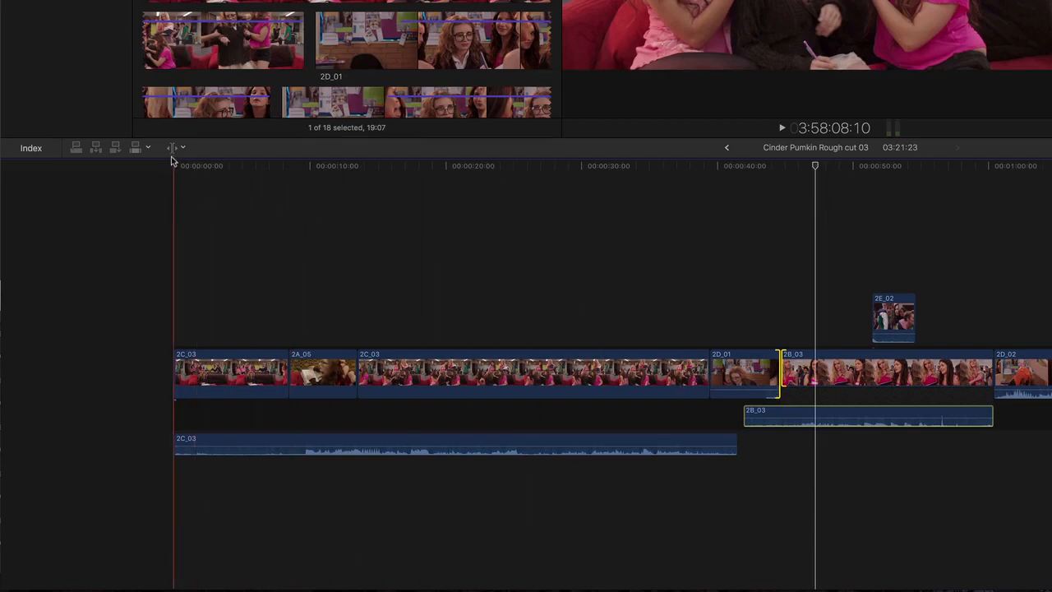
Step: Split clip 2B_03 at about 0:56 with the Blade tool
{"action": "left_click", "coordinate": [173, 148]}
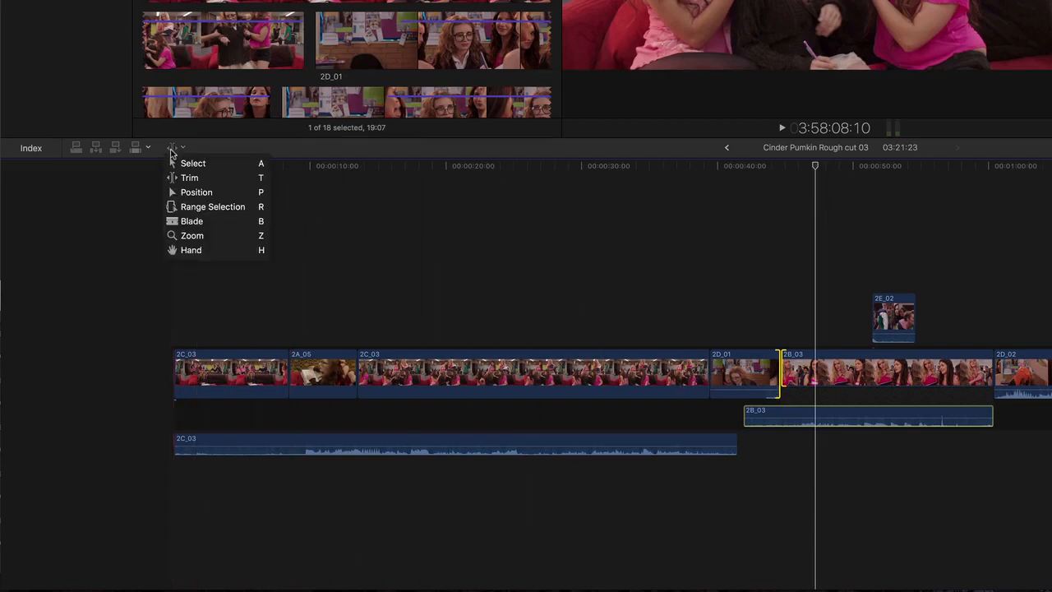
{"action": "left_click", "coordinate": [171, 222]}
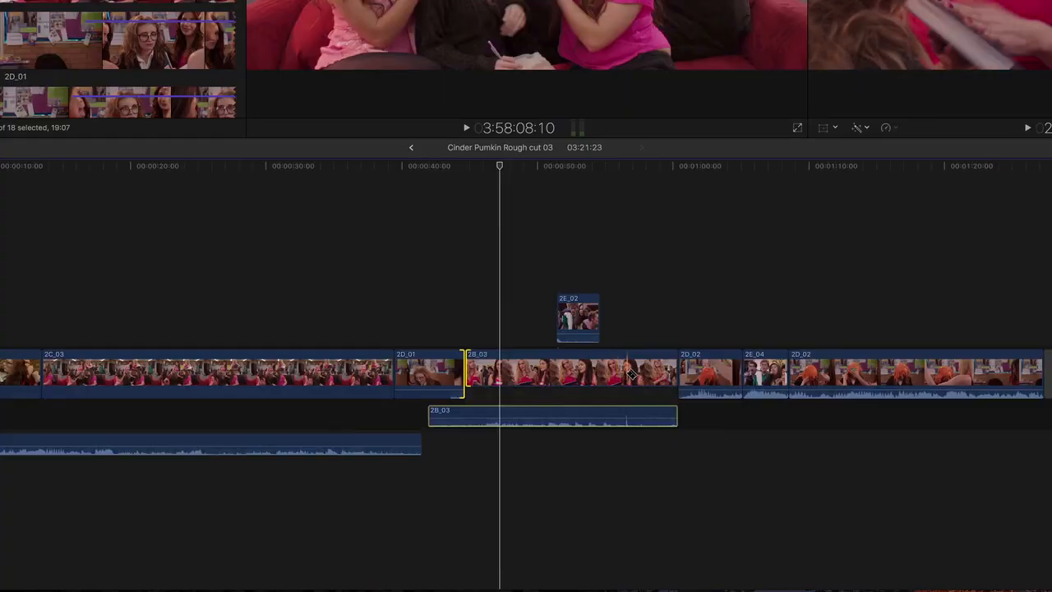
{"action": "left_click", "coordinate": [625, 374]}
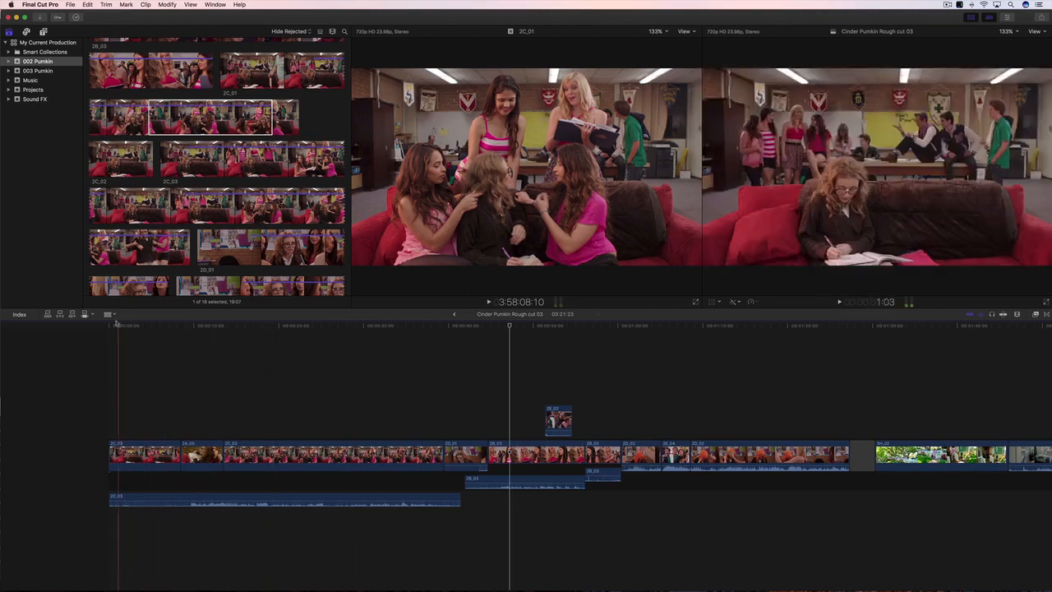
Step: Insert the connected clip 2E_02 into the primary storyline at the cut between the two 2B_03 pieces, using the Select tool
{"action": "left_click", "coordinate": [108, 314]}
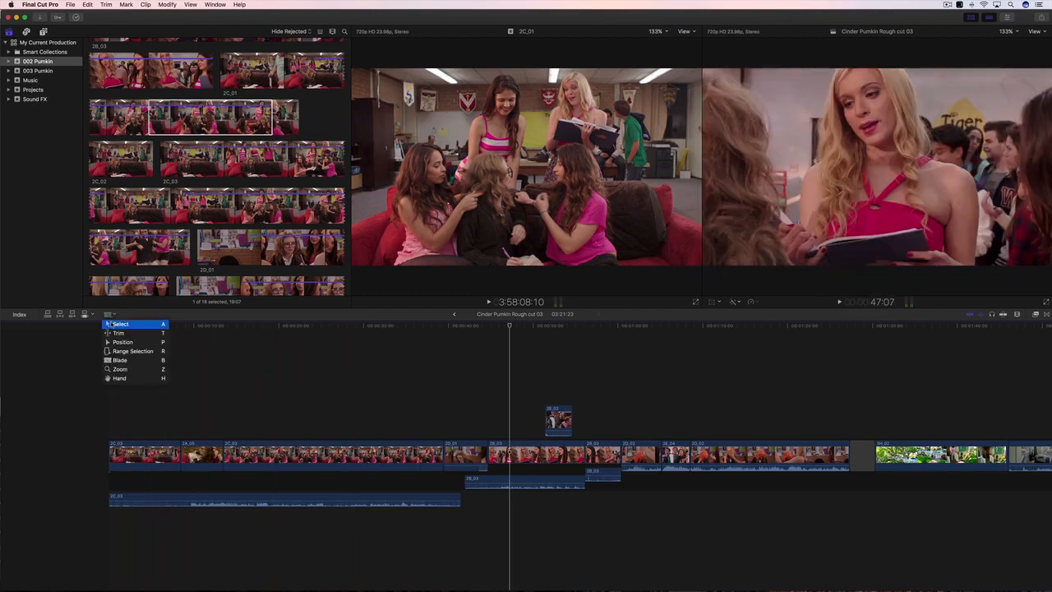
{"action": "left_click", "coordinate": [120, 324]}
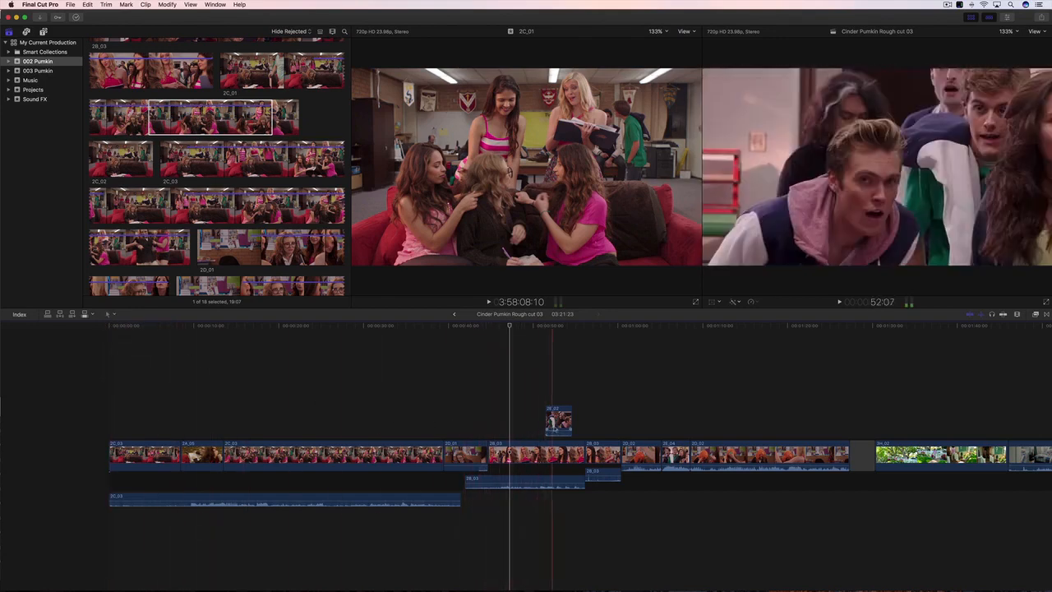
{"action": "left_click_drag", "start_coordinate": [558, 420], "coordinate": [598, 454]}
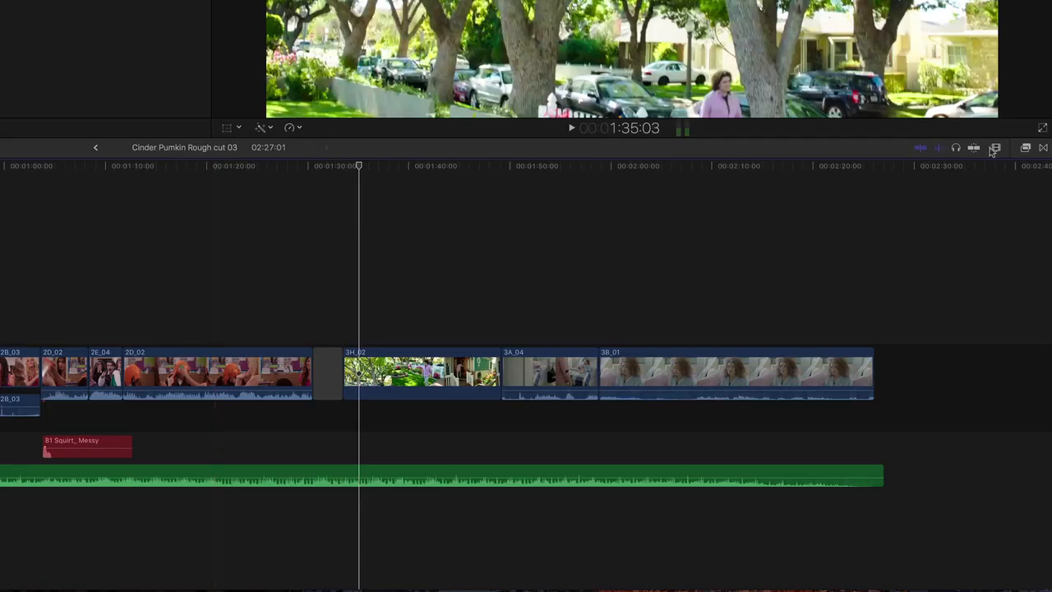
Step: Set the timeline clip appearance to larger waveforms with smaller filmstrips, and increase the clip height
{"action": "left_click", "coordinate": [997, 149]}
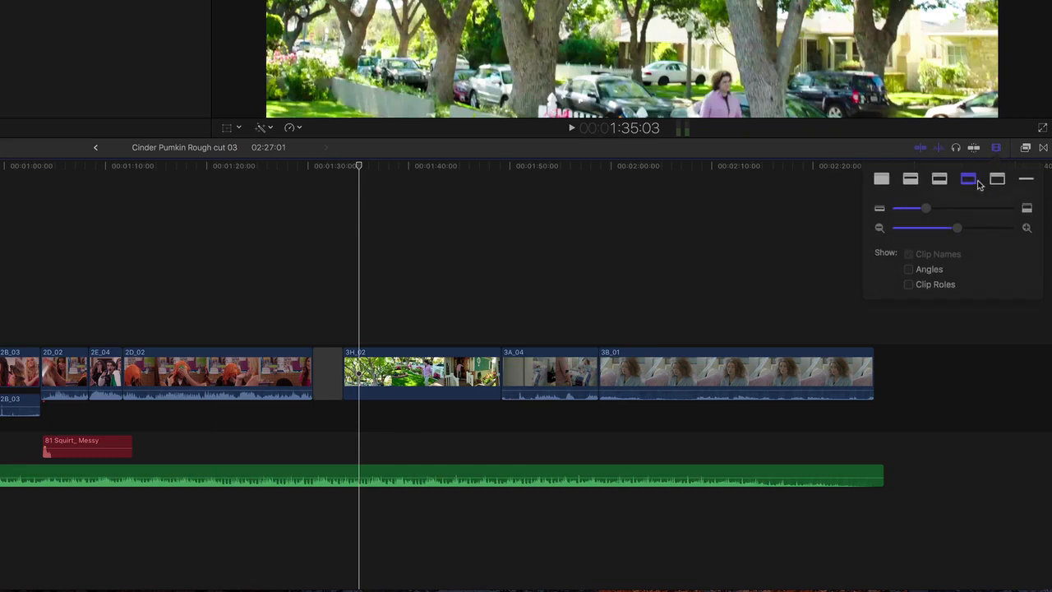
{"action": "left_click", "coordinate": [943, 181]}
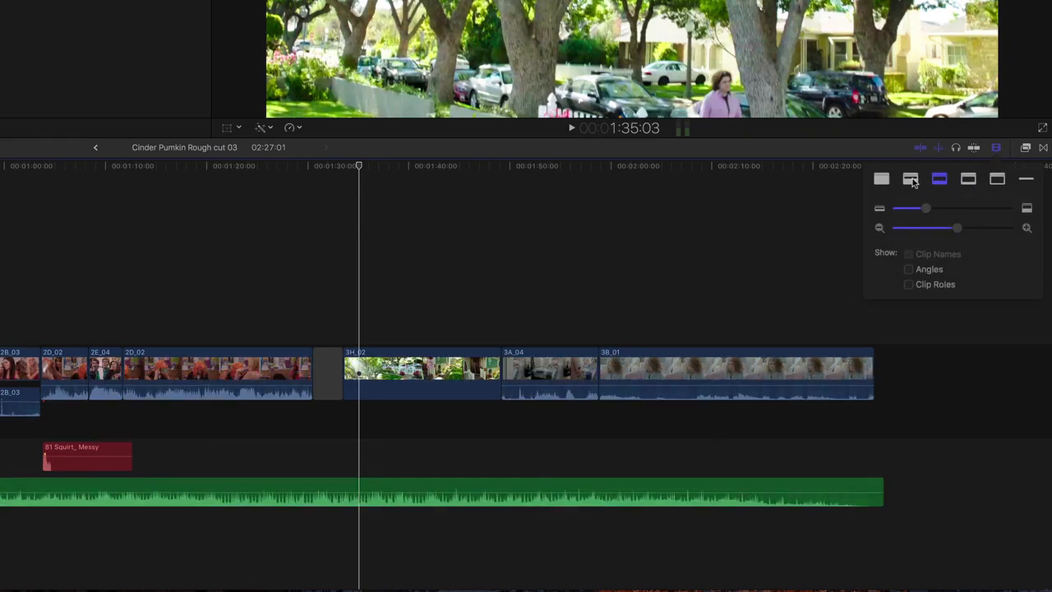
{"action": "left_click", "coordinate": [912, 181]}
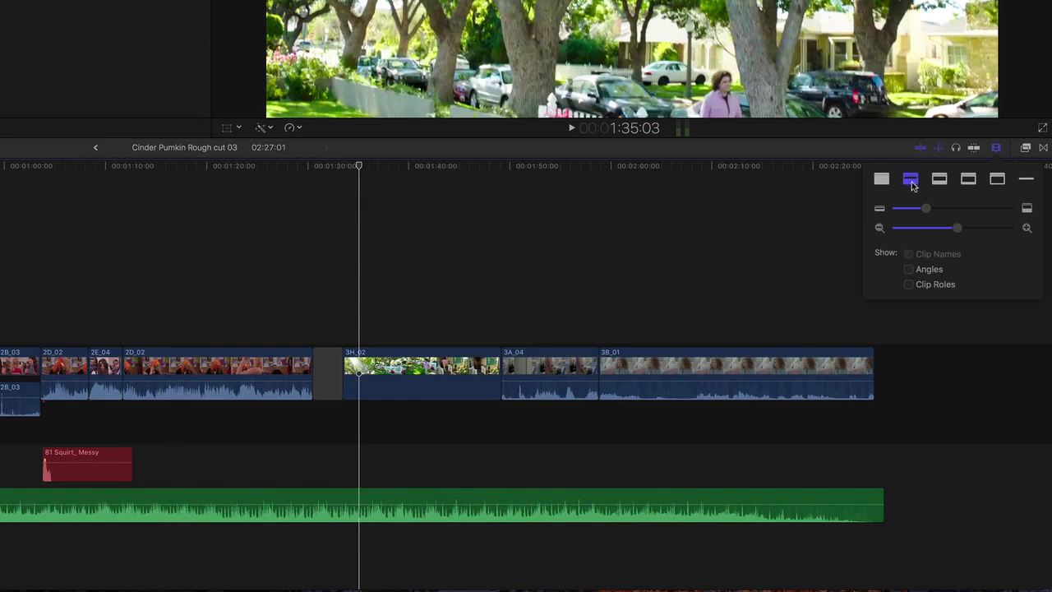
{"action": "left_click_drag", "start_coordinate": [924, 206], "coordinate": [968, 206]}
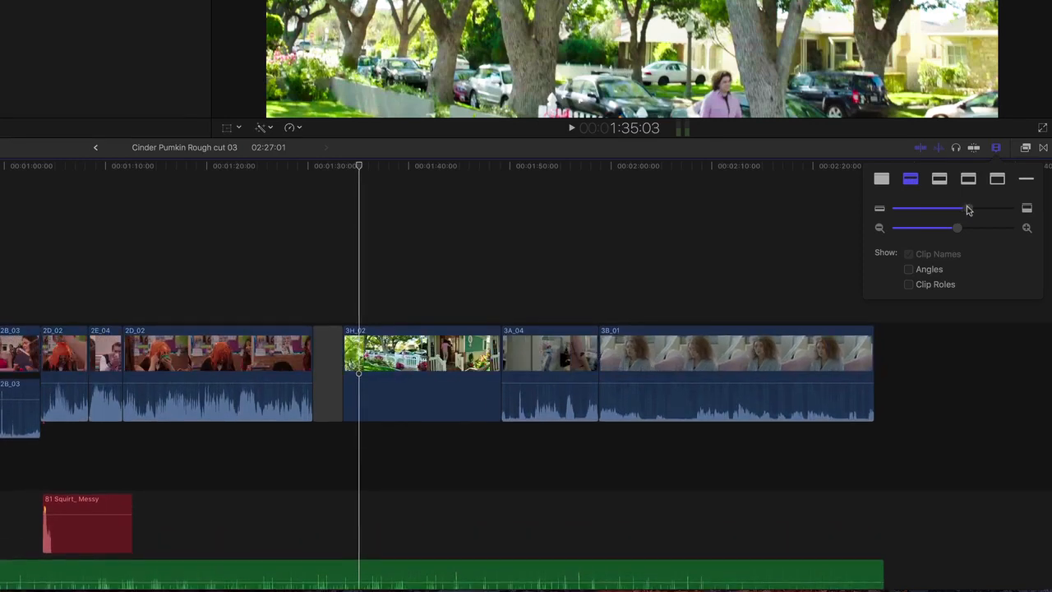
{"action": "left_click", "coordinate": [998, 150]}
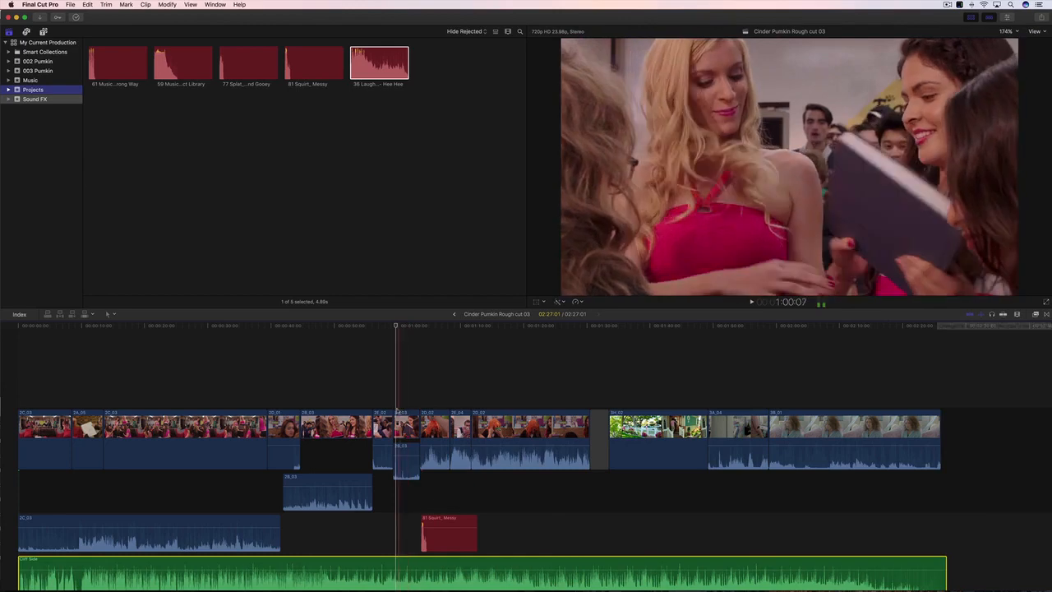
Step: Play the section from about 1:00, and replay it with the 81 Squirt_Messy sound effect soloed
{"action": "key", "text": "space"}
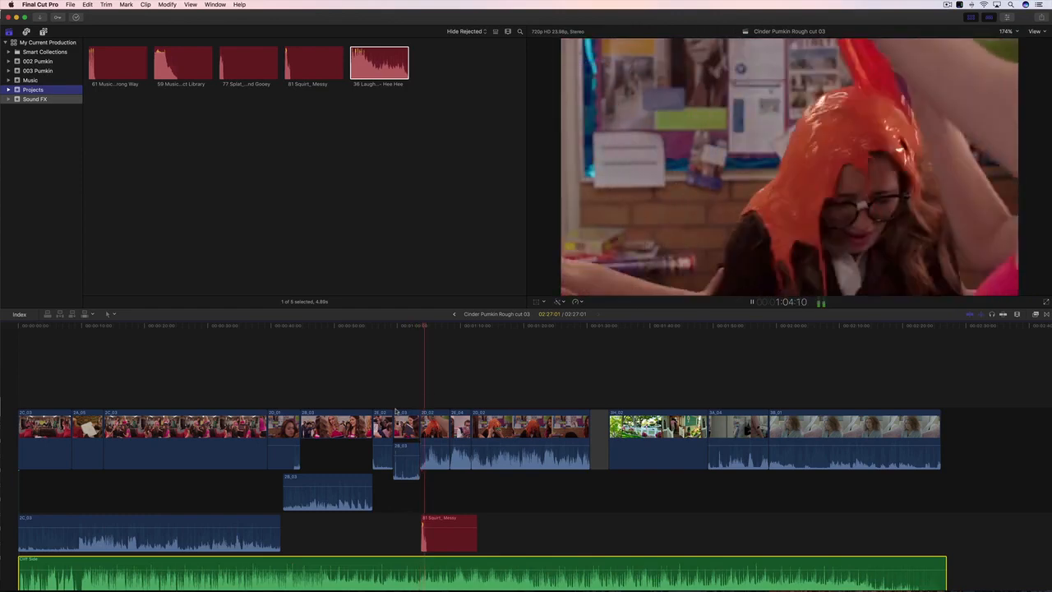
{"action": "key", "text": "space"}
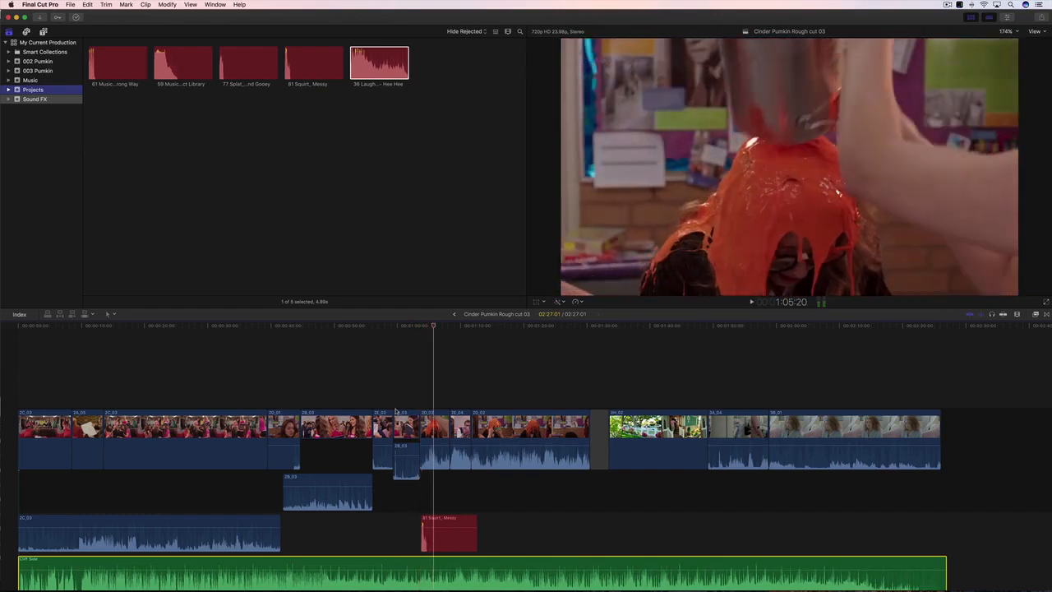
{"action": "left_click", "coordinate": [444, 536]}
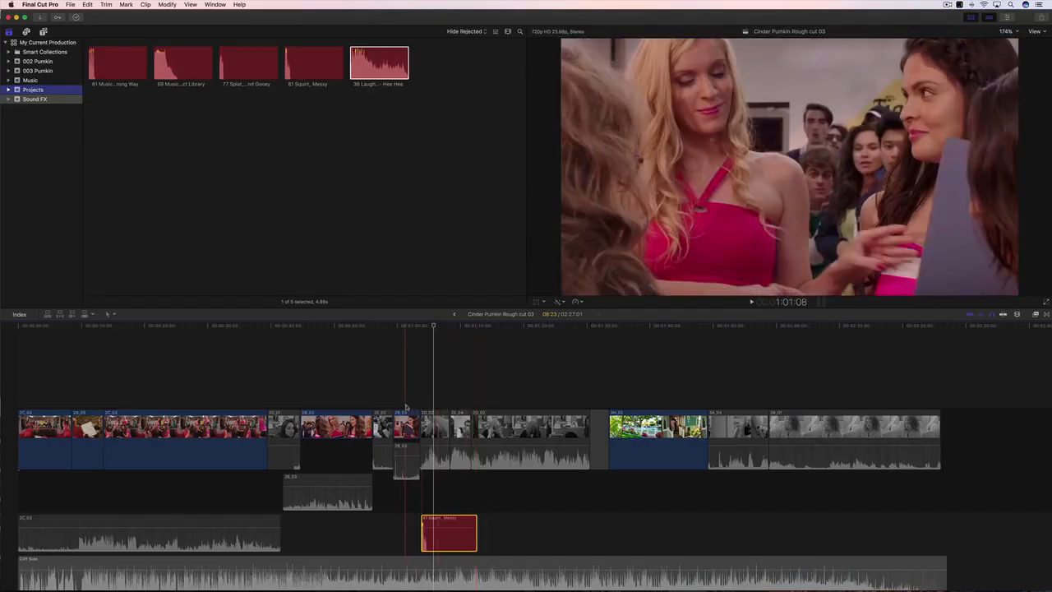
{"action": "key", "text": "space"}
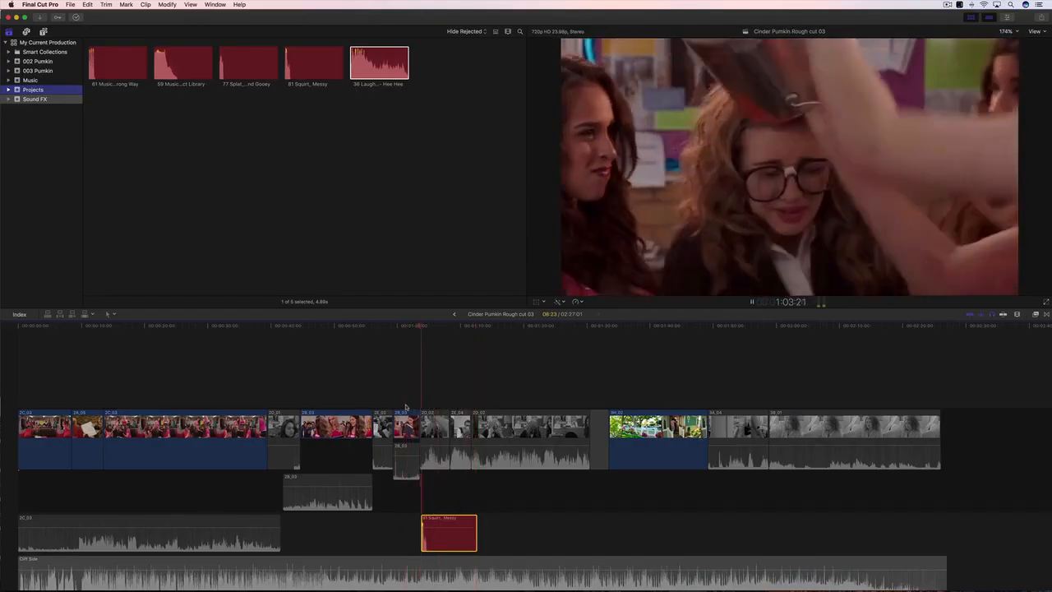
{"action": "key", "text": "space"}
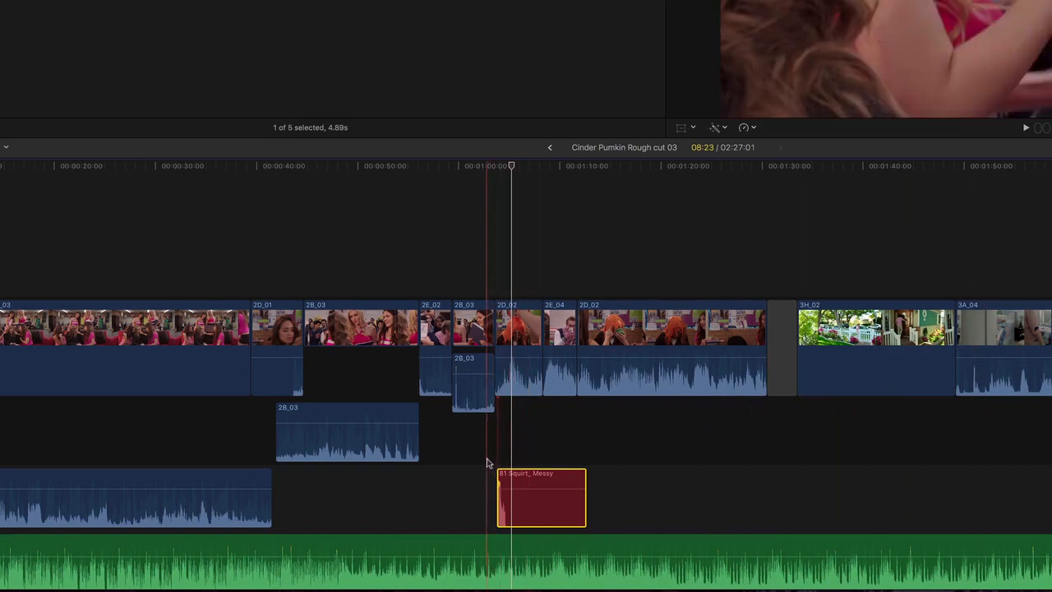
Step: Disable the green music clip under the storyline and play the section around 1:04 without it
{"action": "right_click", "coordinate": [474, 546]}
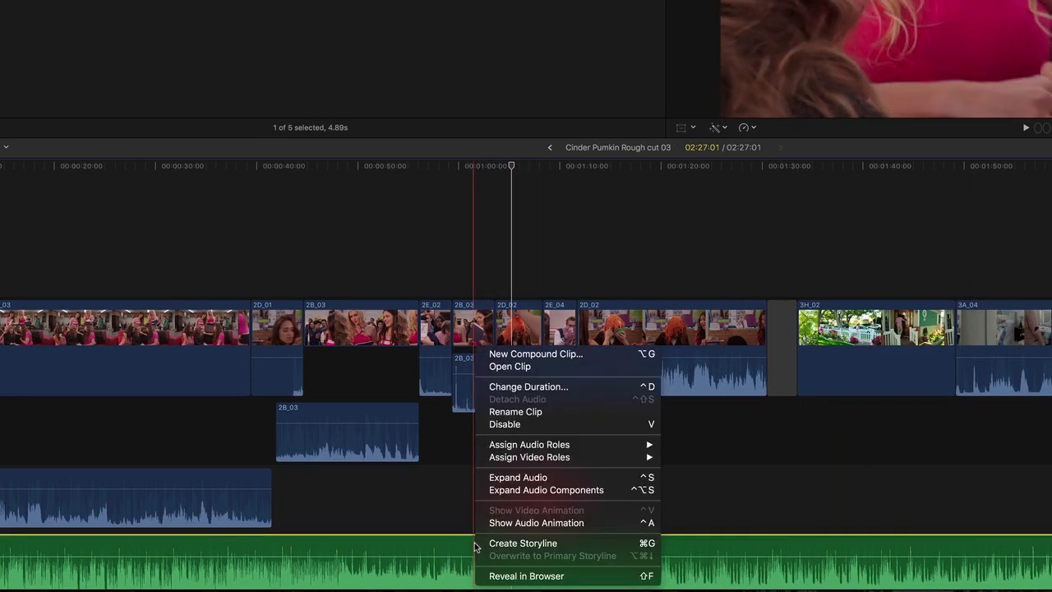
{"action": "left_click", "coordinate": [503, 425]}
{"action": "key", "text": "space"}
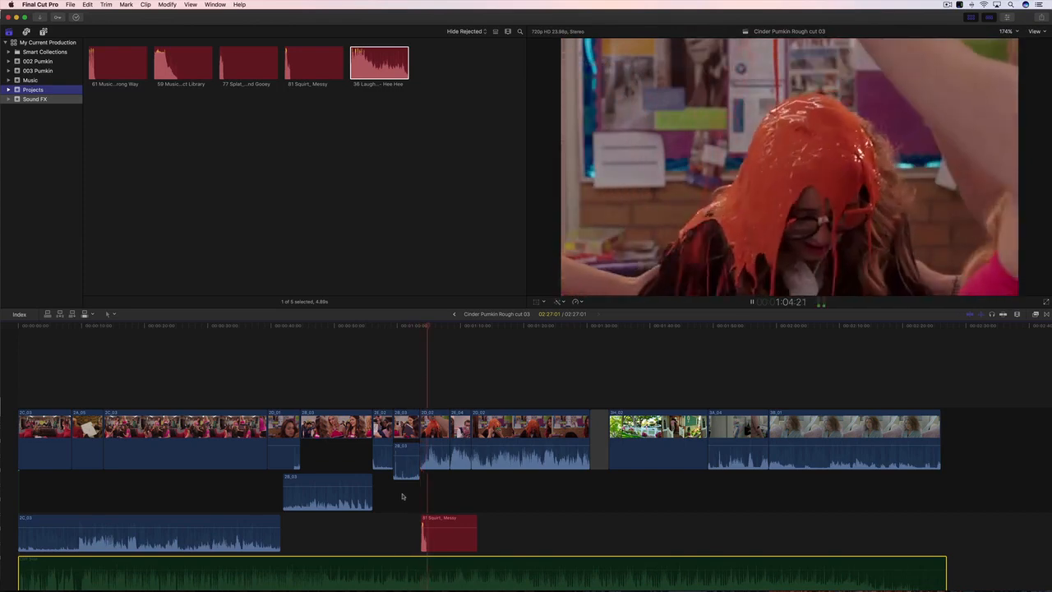
{"action": "key", "text": "space"}
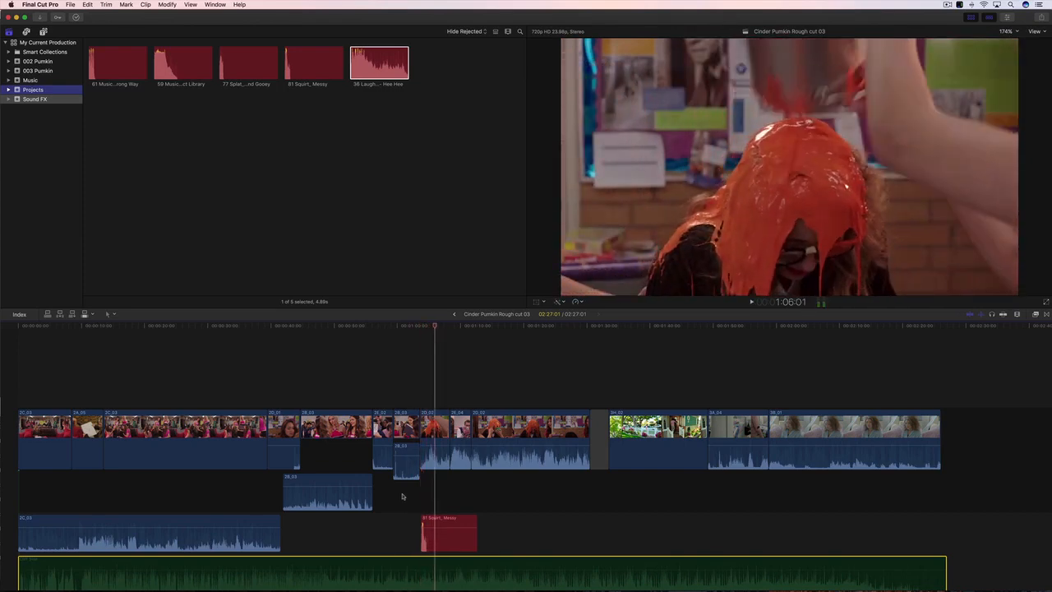
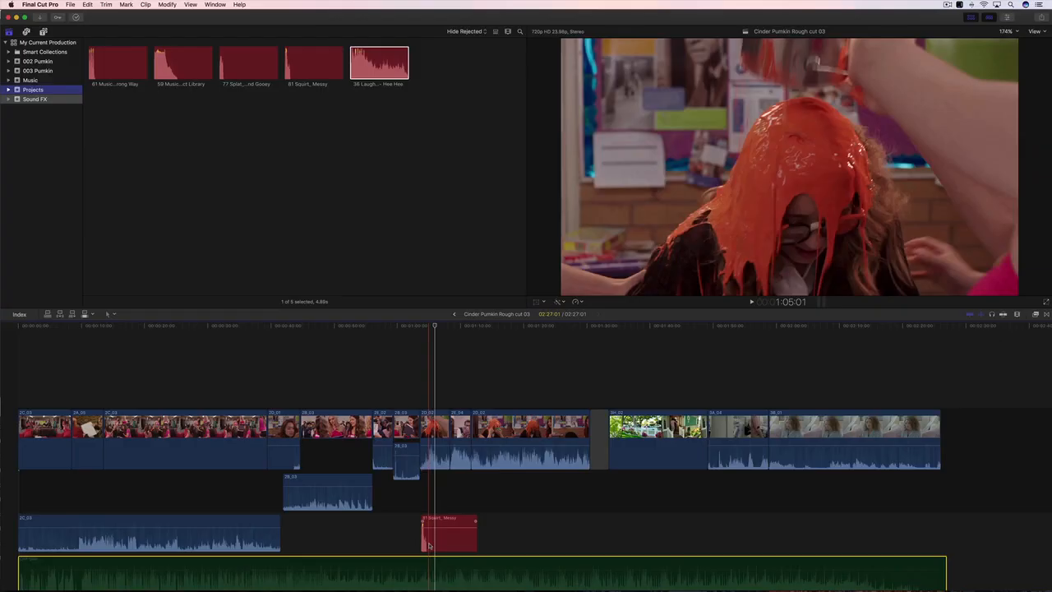
Step: Connect the 36 Laugh Track 036 - Hee Hee sound effect beneath the first 2D_02 clip at about 1:04, and play back the result
{"action": "left_click", "coordinate": [361, 76]}
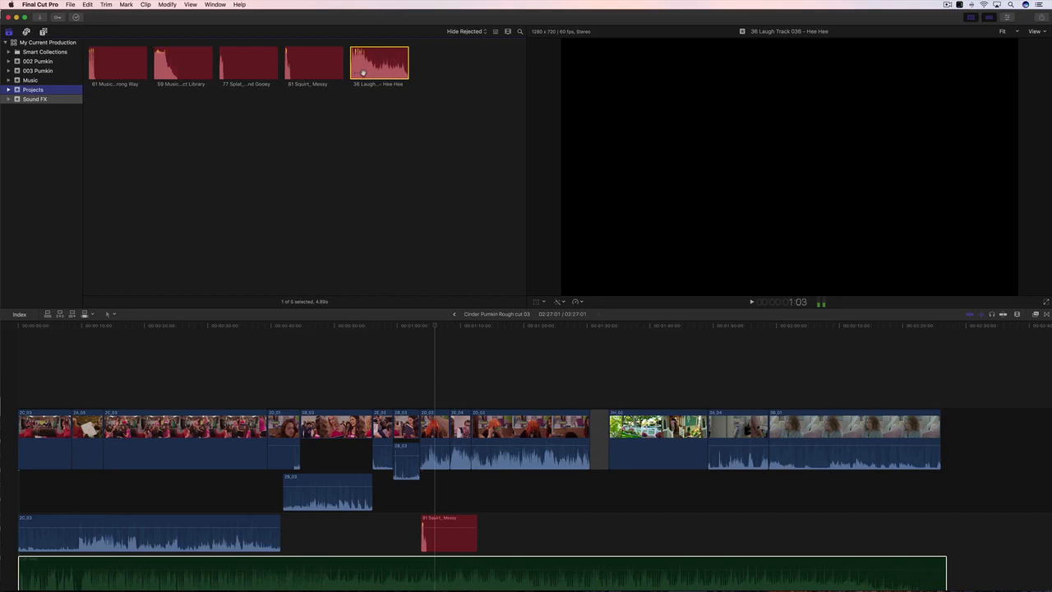
{"action": "left_click_drag", "start_coordinate": [369, 73], "coordinate": [428, 533]}
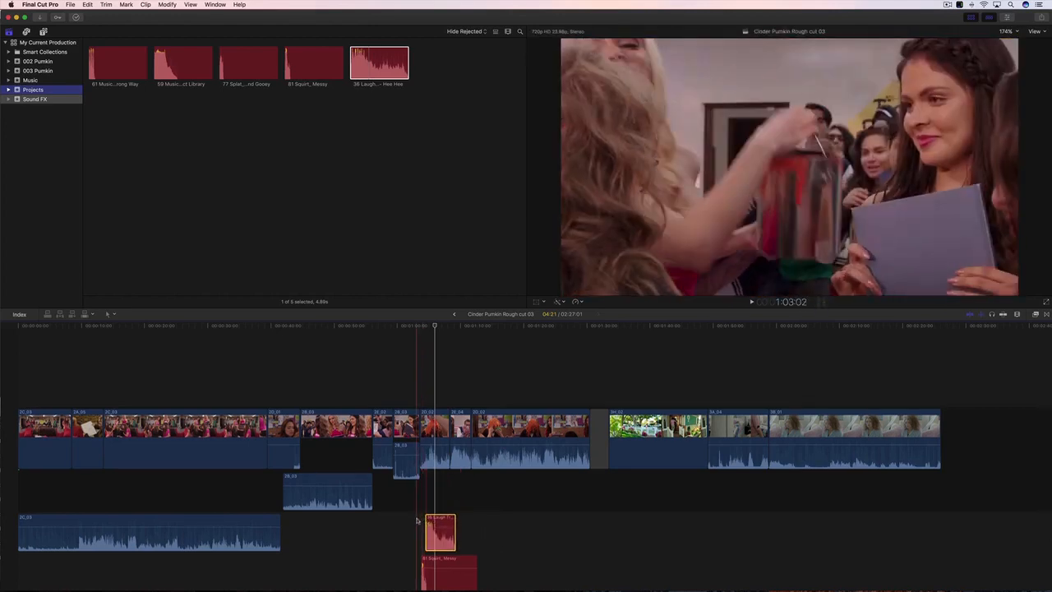
{"action": "key", "text": "space"}
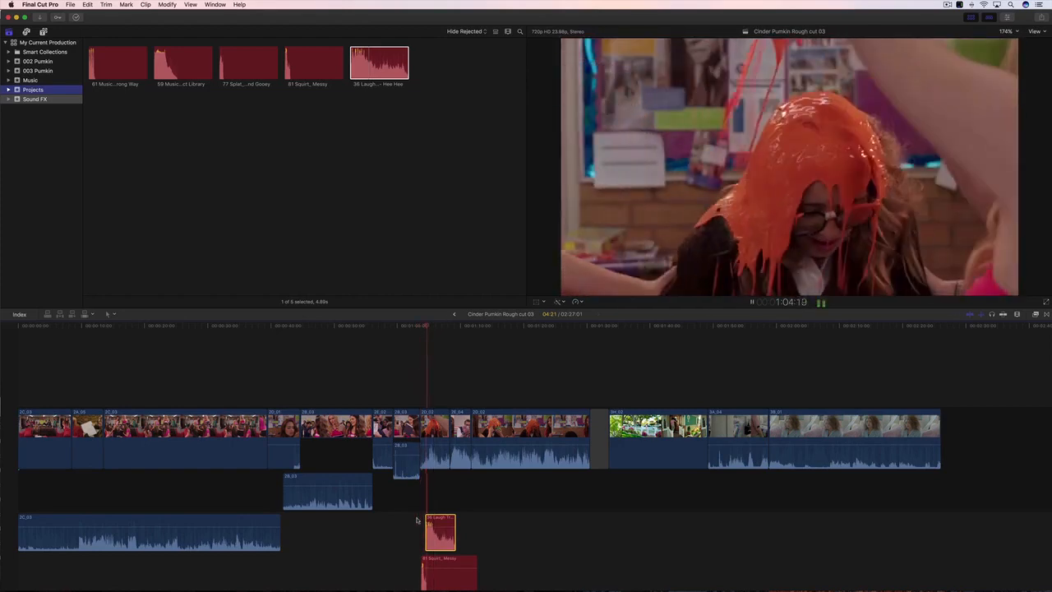
{"action": "key", "text": "space"}
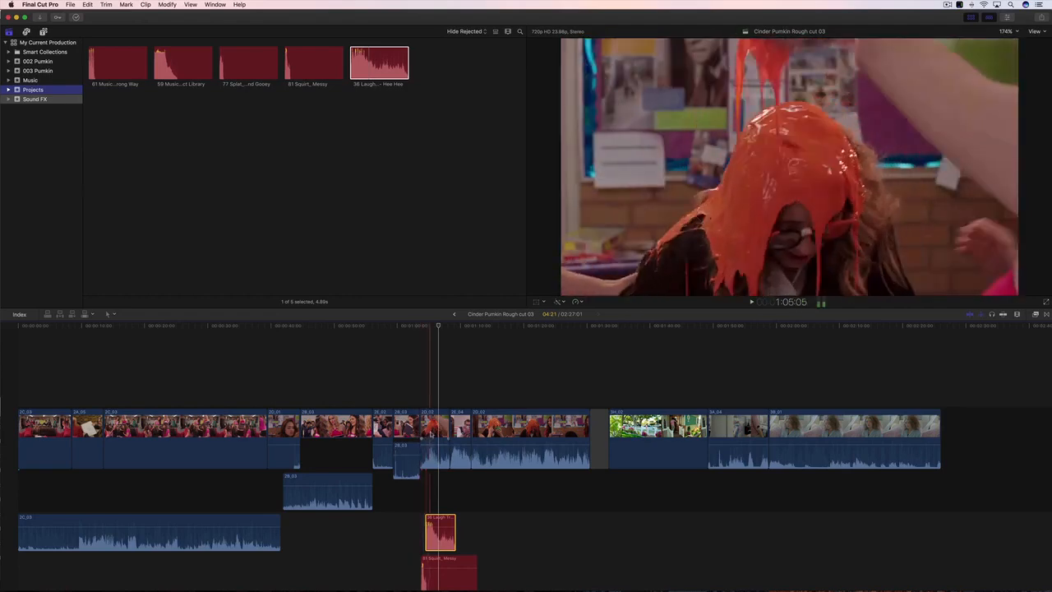
Step: Try moving the first 2D_02 clip earlier by about 03:09 together with its connected sound effects
{"action": "left_click", "coordinate": [434, 429]}
{"action": "mouse_move", "coordinate": [433, 429]}
{"action": "left_mouse_down"}
{"action": "mouse_move", "coordinate": [503, 403]}
{"action": "mouse_move", "coordinate": [608, 423]}
{"action": "mouse_move", "coordinate": [434, 428]}
{"action": "left_mouse_up"}
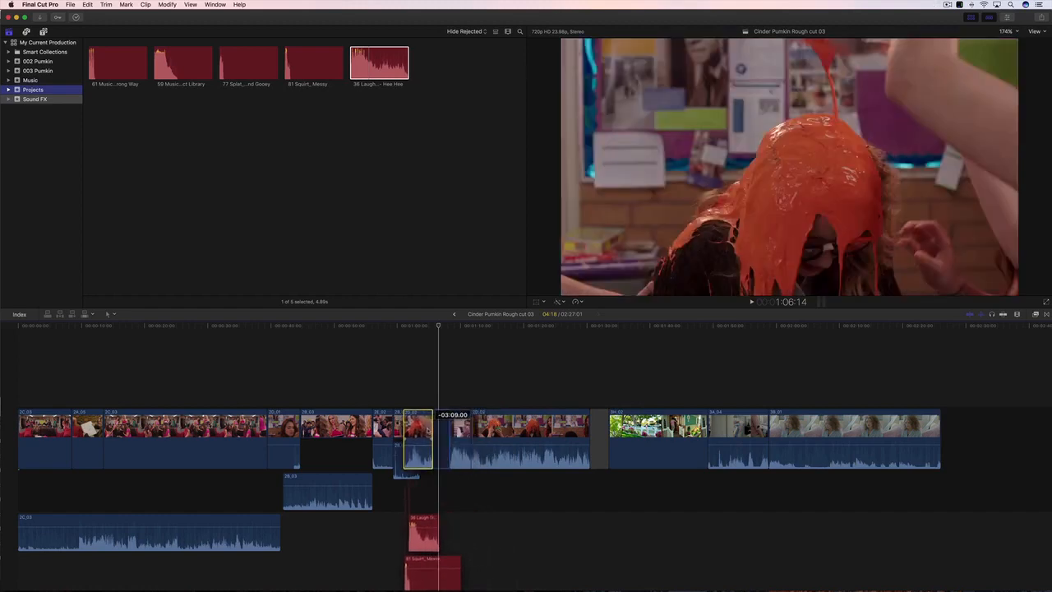
Step: Raise the volume of the first 2D_02 clip to 3.2 dB in the audio inspector
{"action": "left_click", "coordinate": [1016, 315]}
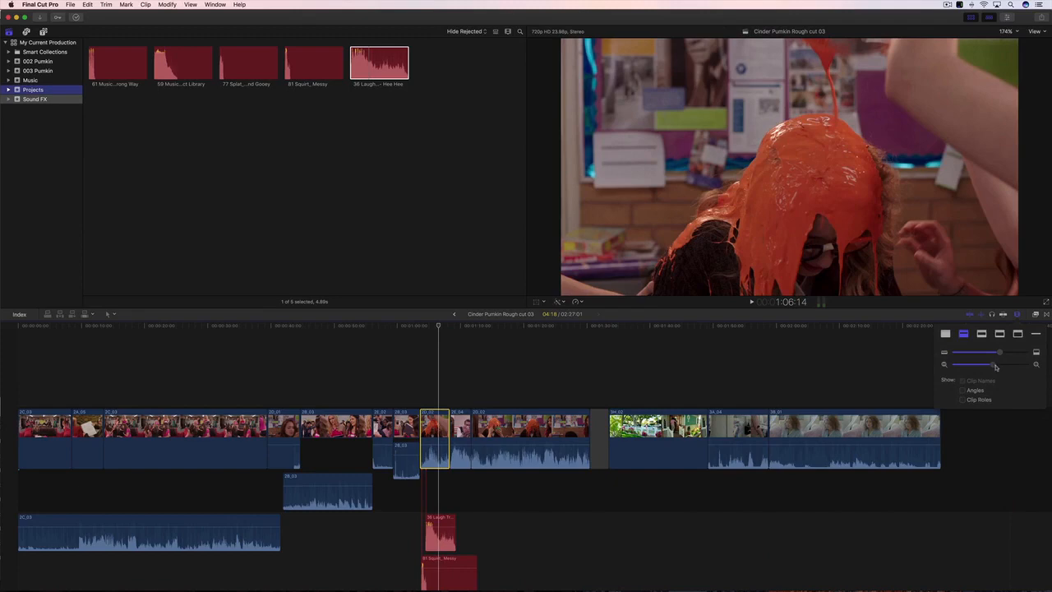
{"action": "left_click_drag", "start_coordinate": [996, 367], "coordinate": [1017, 367]}
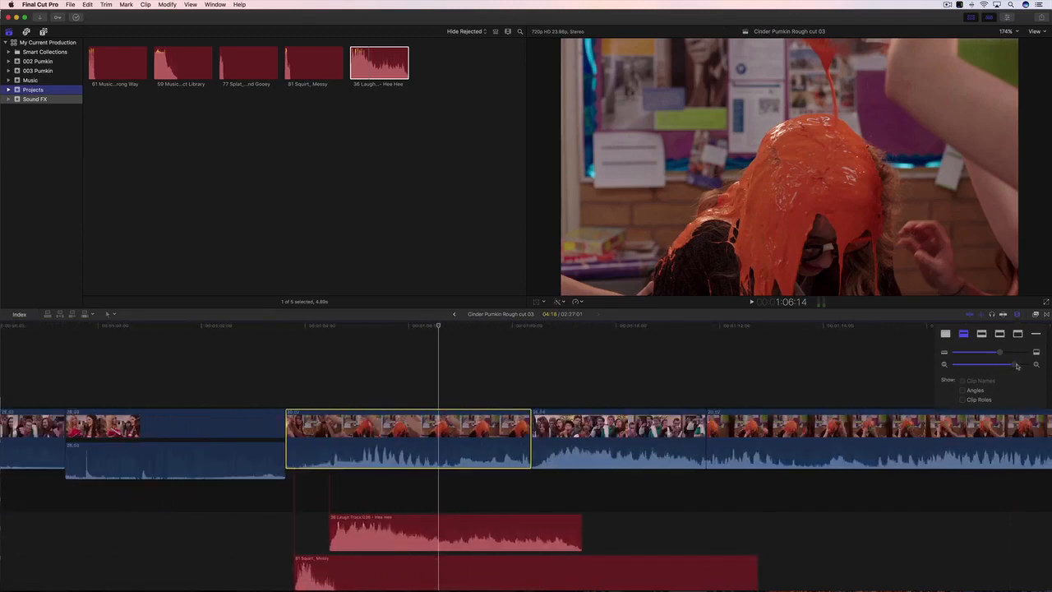
{"action": "left_click", "coordinate": [1017, 315]}
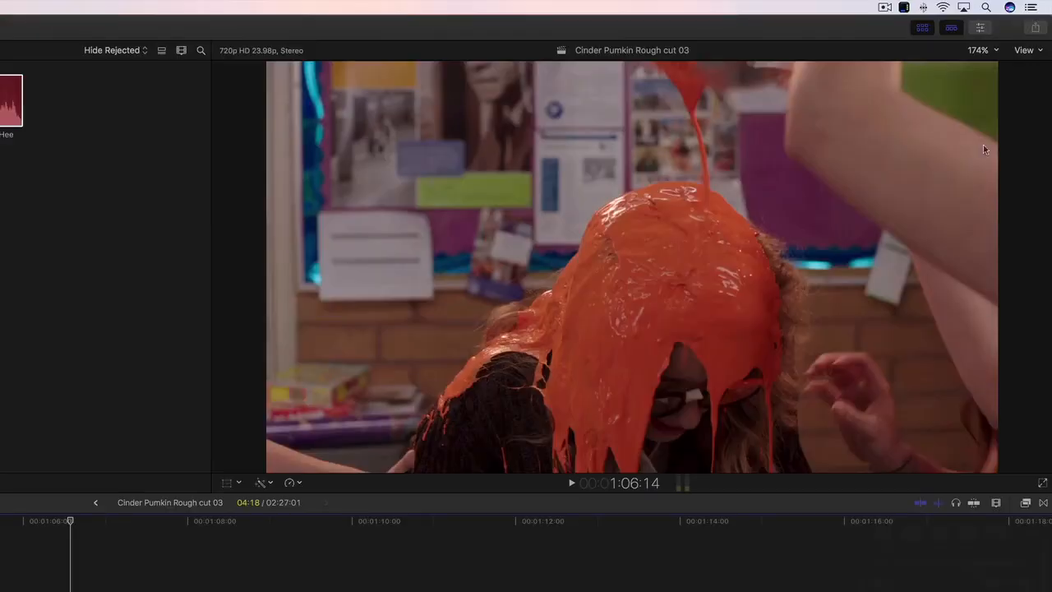
{"action": "left_click", "coordinate": [984, 28]}
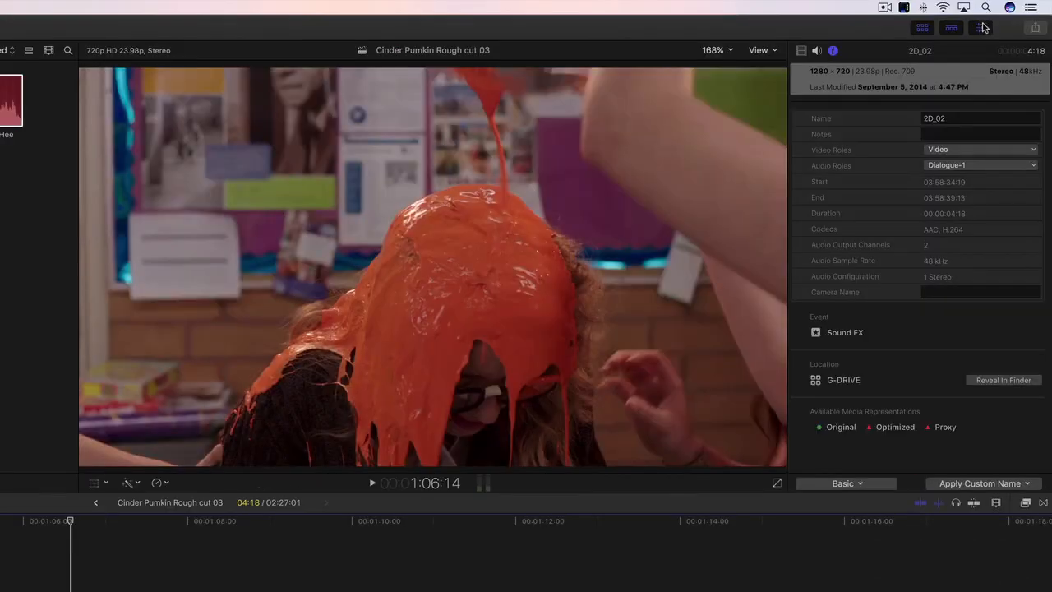
{"action": "left_click", "coordinate": [817, 52]}
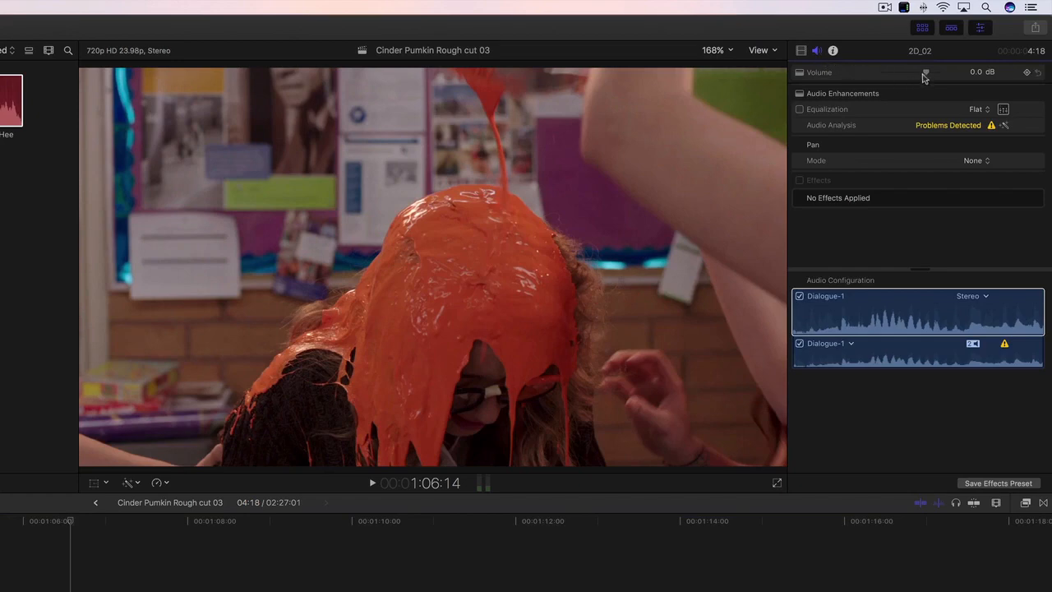
{"action": "mouse_move", "coordinate": [929, 74]}
{"action": "left_mouse_down"}
{"action": "mouse_move", "coordinate": [942, 76]}
{"action": "mouse_move", "coordinate": [916, 77]}
{"action": "mouse_move", "coordinate": [932, 77]}
{"action": "left_mouse_up"}
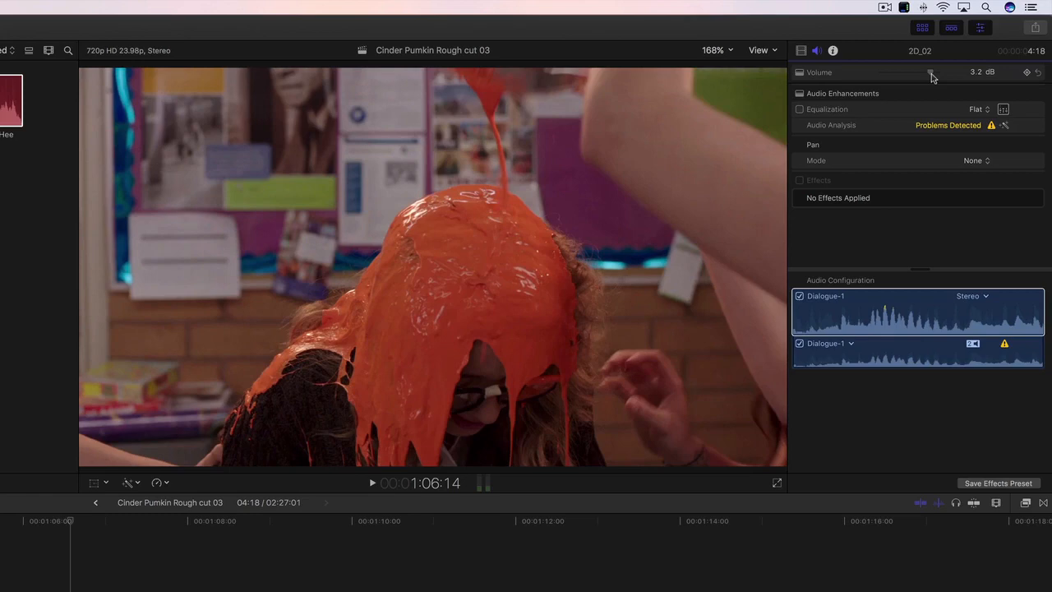
Step: Set the volume of the first 2D_02 clip to 2.8 dB in the audio inspector
{"action": "left_click_drag", "start_coordinate": [932, 75], "coordinate": [942, 77]}
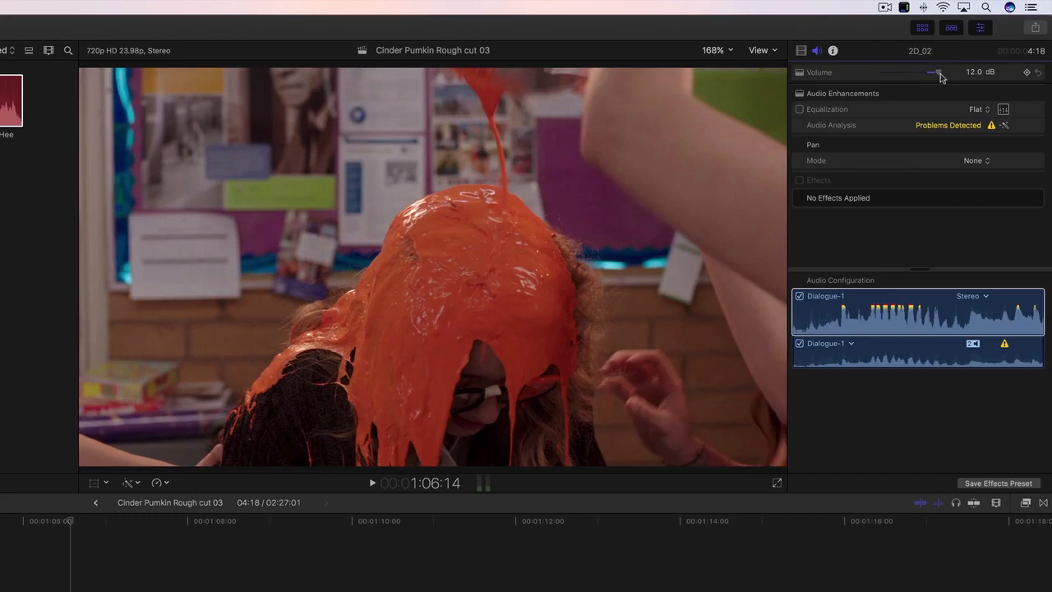
{"action": "left_click_drag", "start_coordinate": [942, 78], "coordinate": [933, 77]}
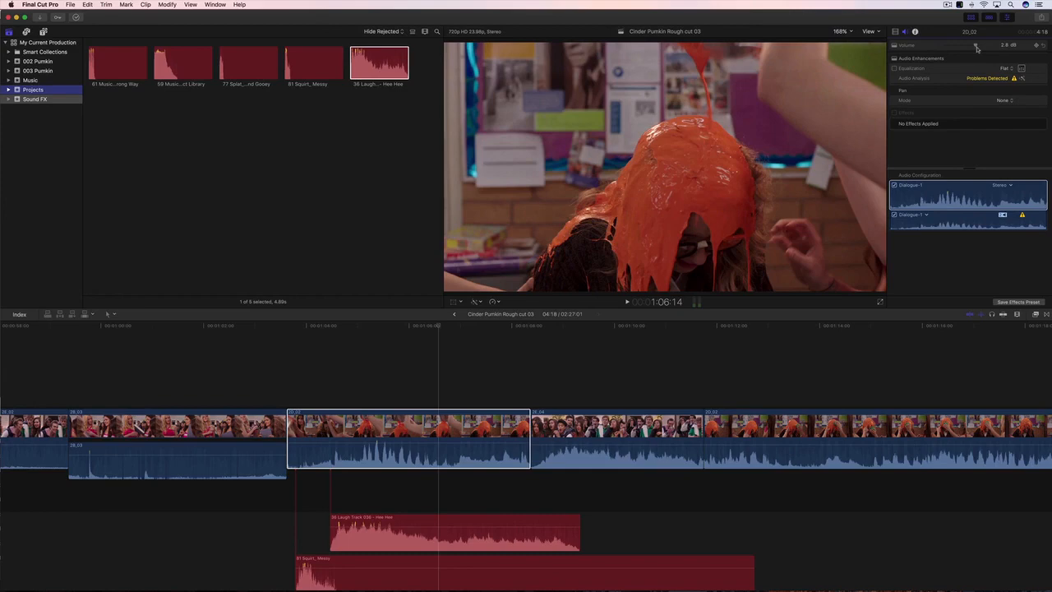
Step: Show the large audio meters and play the section from about 1:03 to check the levels
{"action": "left_click", "coordinate": [698, 303]}
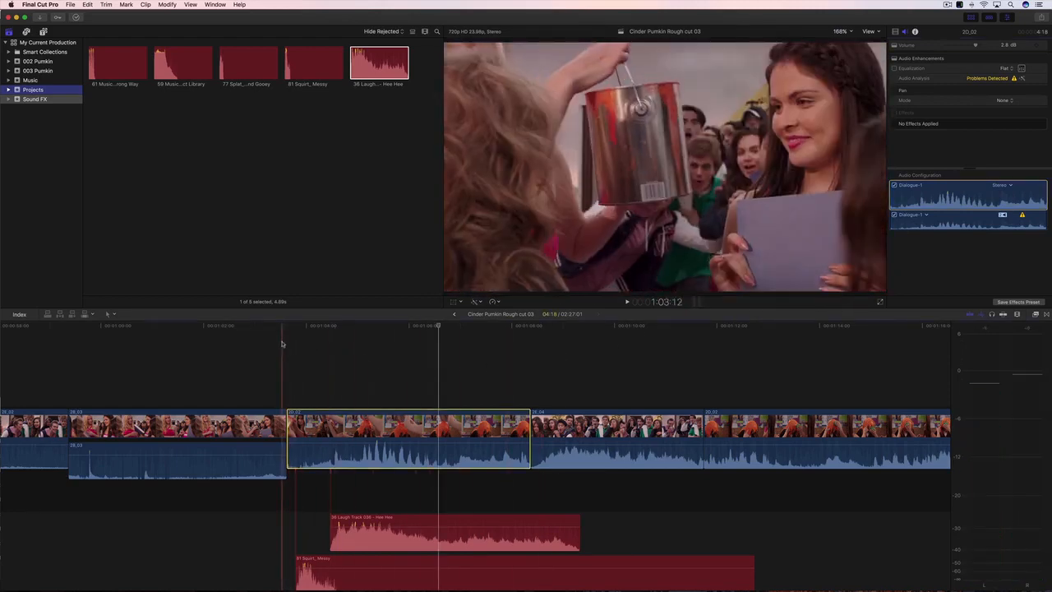
{"action": "key", "text": "space"}
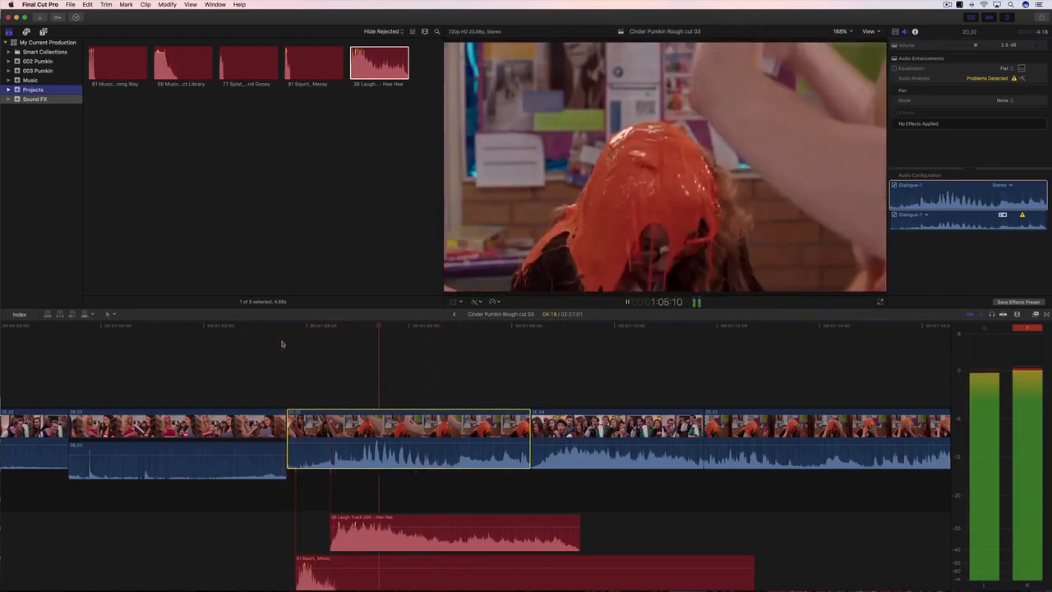
{"action": "key", "text": "space"}
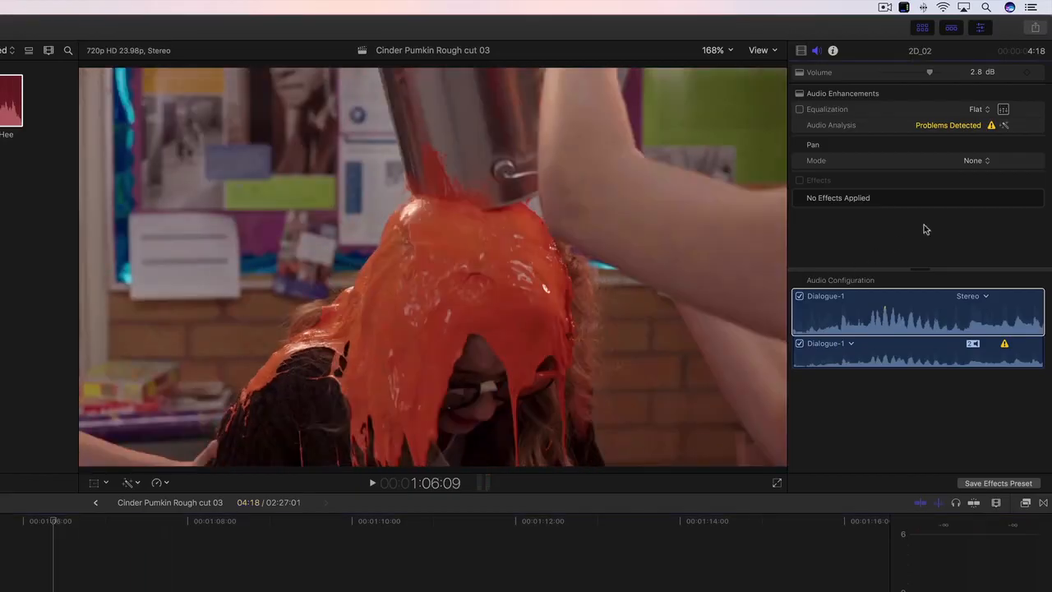
Step: Set the first 2D_02 clip's pan mode to Stereo Left/Right with an amount of 4.0
{"action": "left_click", "coordinate": [972, 162]}
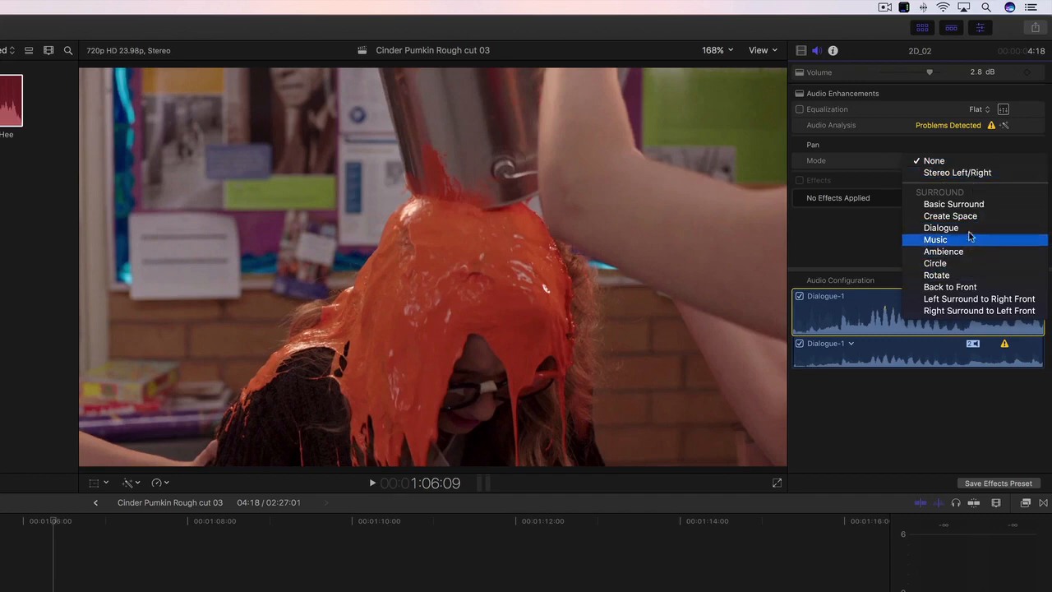
{"action": "left_click", "coordinate": [965, 172]}
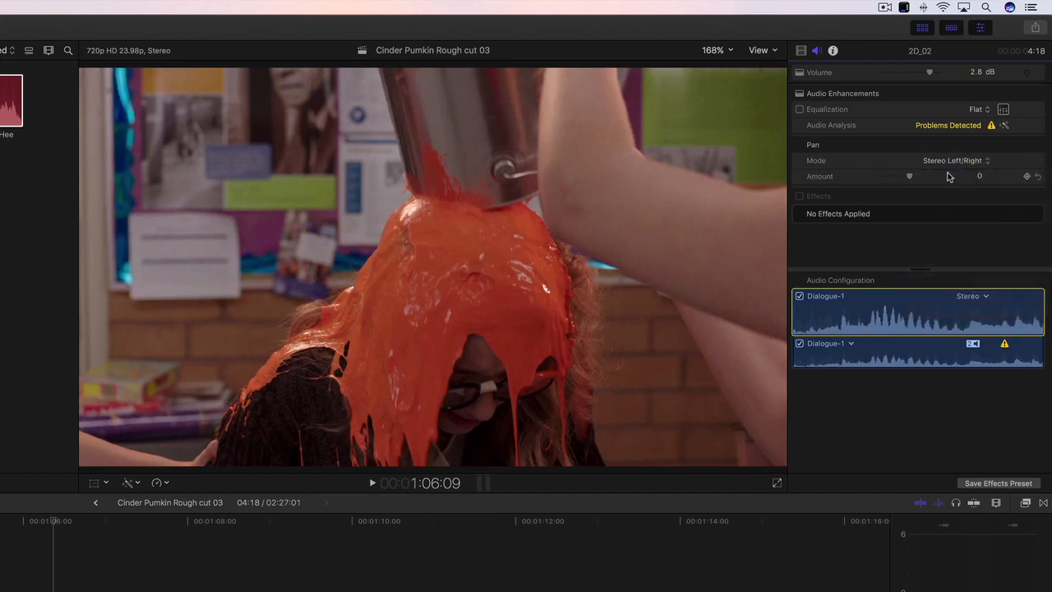
{"action": "mouse_move", "coordinate": [909, 176]}
{"action": "left_mouse_down"}
{"action": "mouse_move", "coordinate": [893, 180]}
{"action": "mouse_move", "coordinate": [937, 179]}
{"action": "mouse_move", "coordinate": [912, 180]}
{"action": "left_mouse_up"}
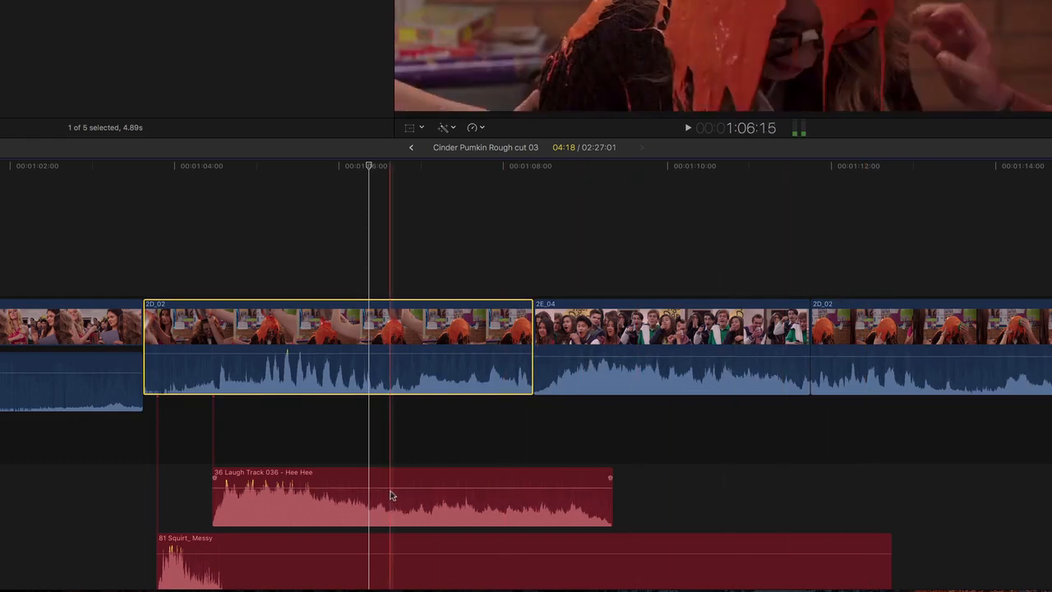
Step: Lower the volume of the connected Laugh Track 036 - Hee Hee clip and re-enable the Cliff Side music clip
{"action": "left_click_drag", "start_coordinate": [390, 489], "coordinate": [388, 499]}
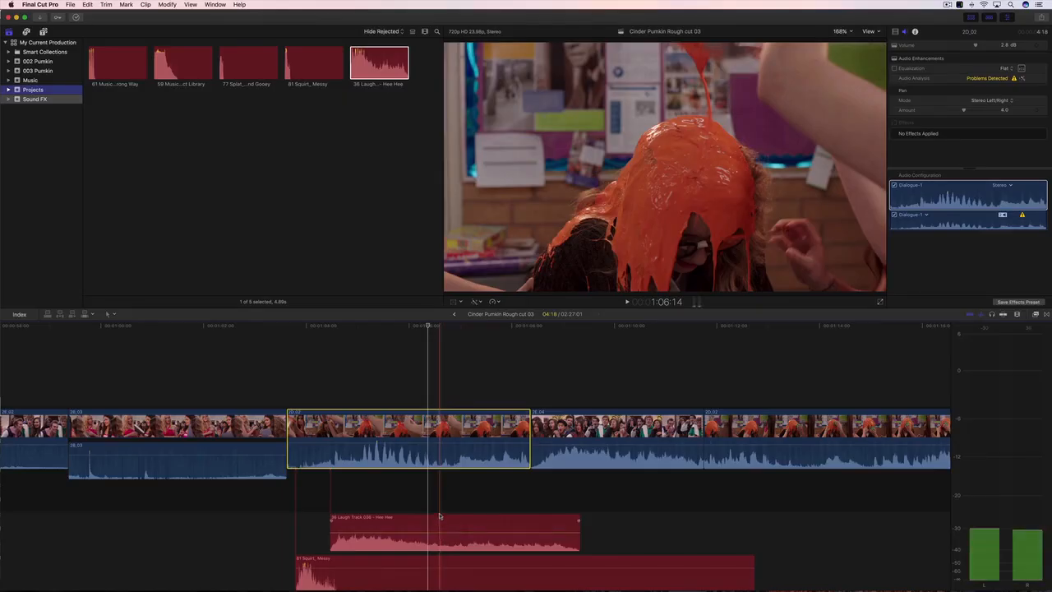
{"action": "scroll", "coordinate": [389, 503], "scroll_direction": "down", "scroll_amount": 3}
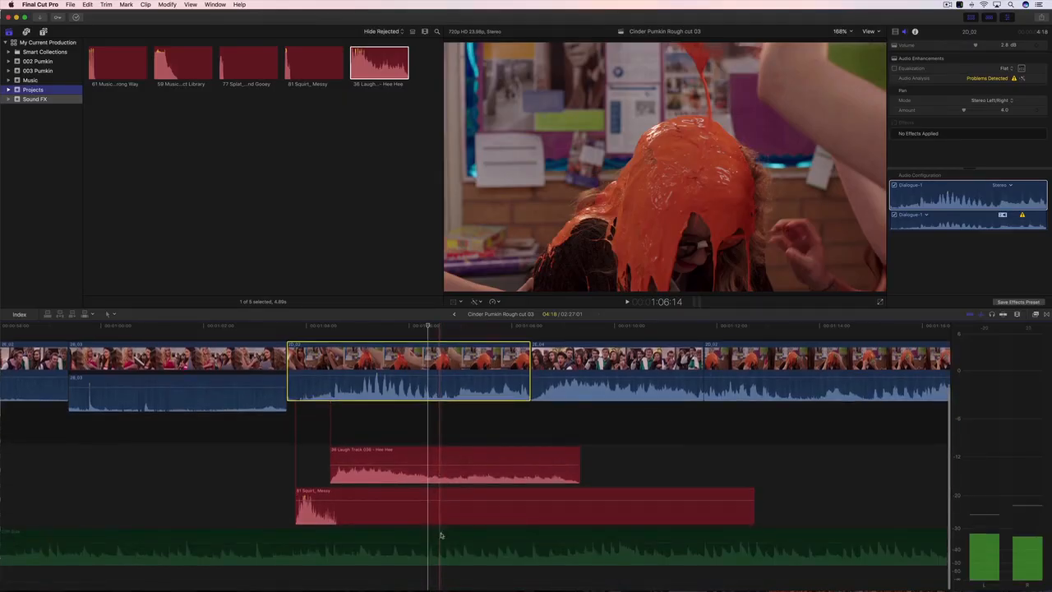
{"action": "left_click", "coordinate": [440, 535]}
{"action": "right_click", "coordinate": [440, 545]}
{"action": "left_click", "coordinate": [458, 489]}
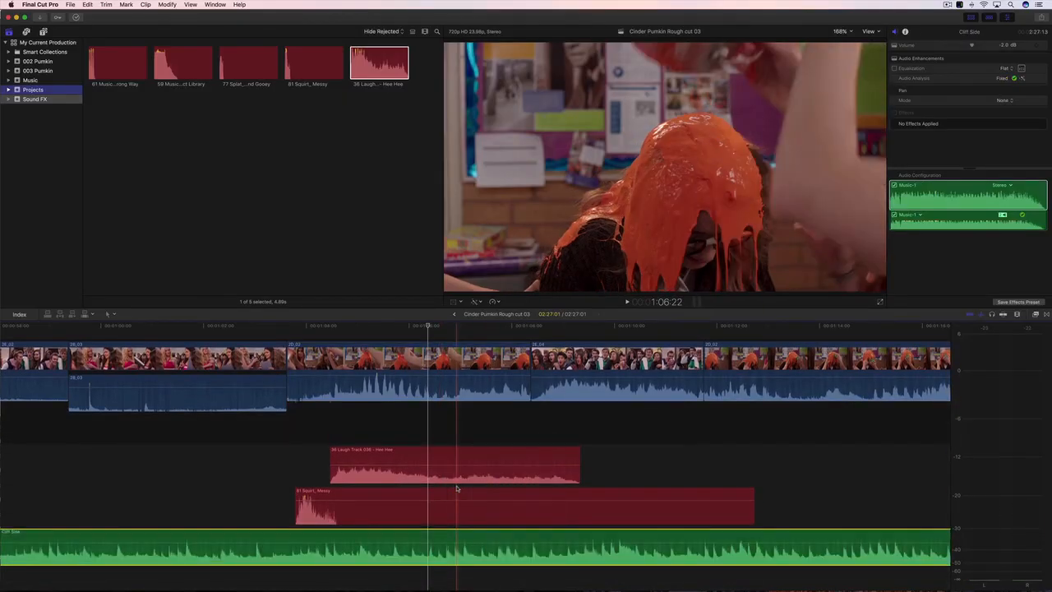
Step: Lower a 10-second range of the Cliff Side music starting at about 0:07 to -26 dB, and play back the result
{"action": "key", "text": "shift+z"}
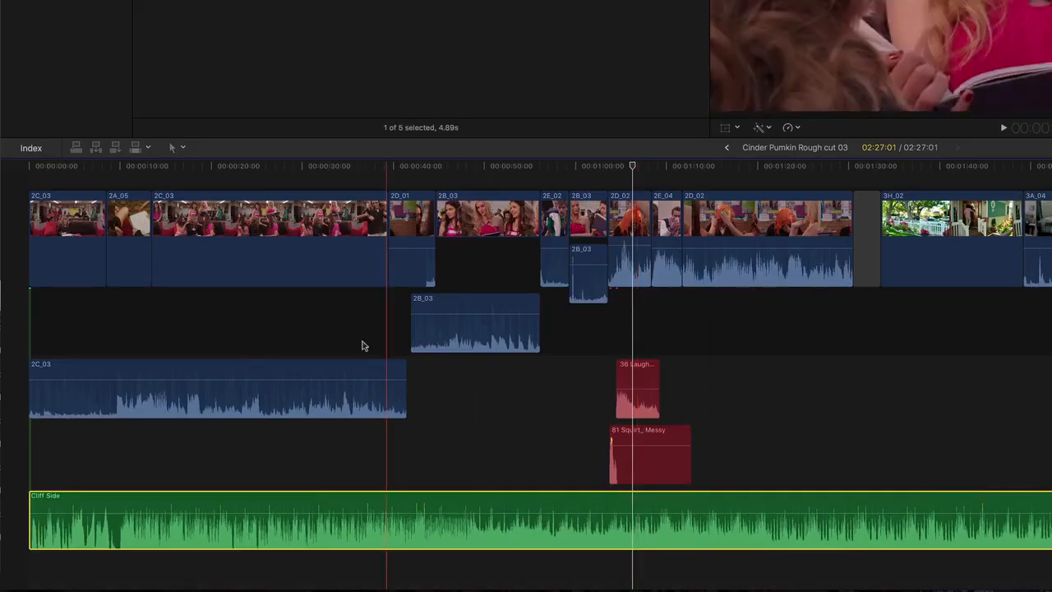
{"action": "left_click", "coordinate": [179, 148]}
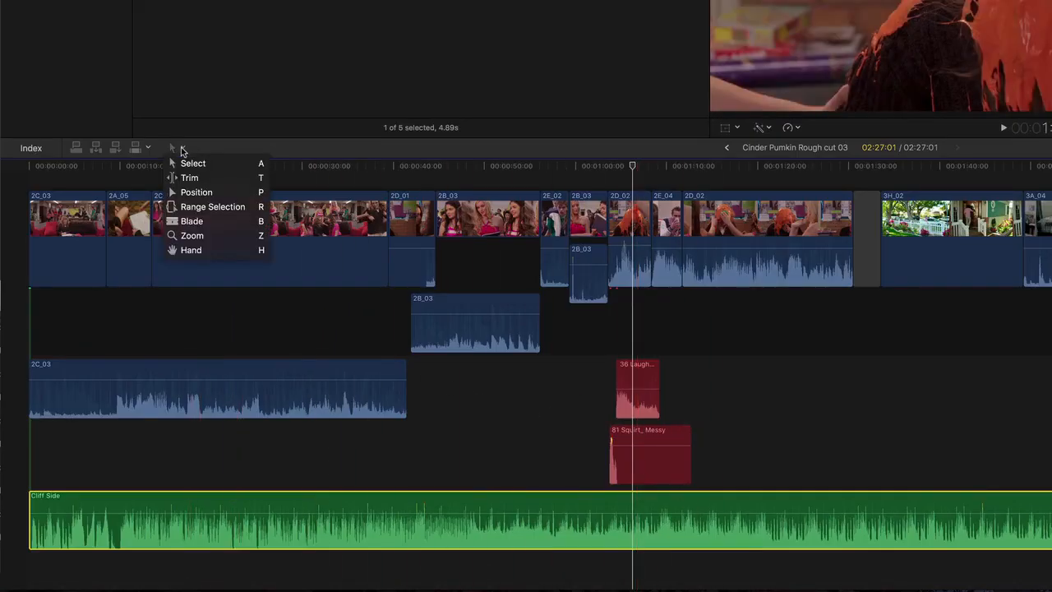
{"action": "left_click", "coordinate": [184, 209]}
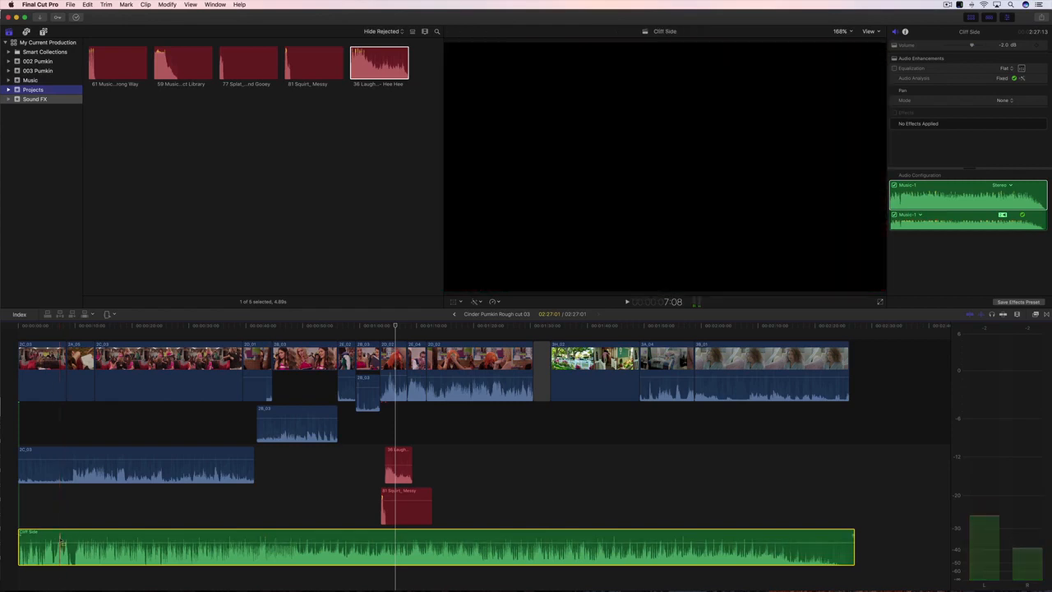
{"action": "left_click_drag", "start_coordinate": [59, 543], "coordinate": [117, 543]}
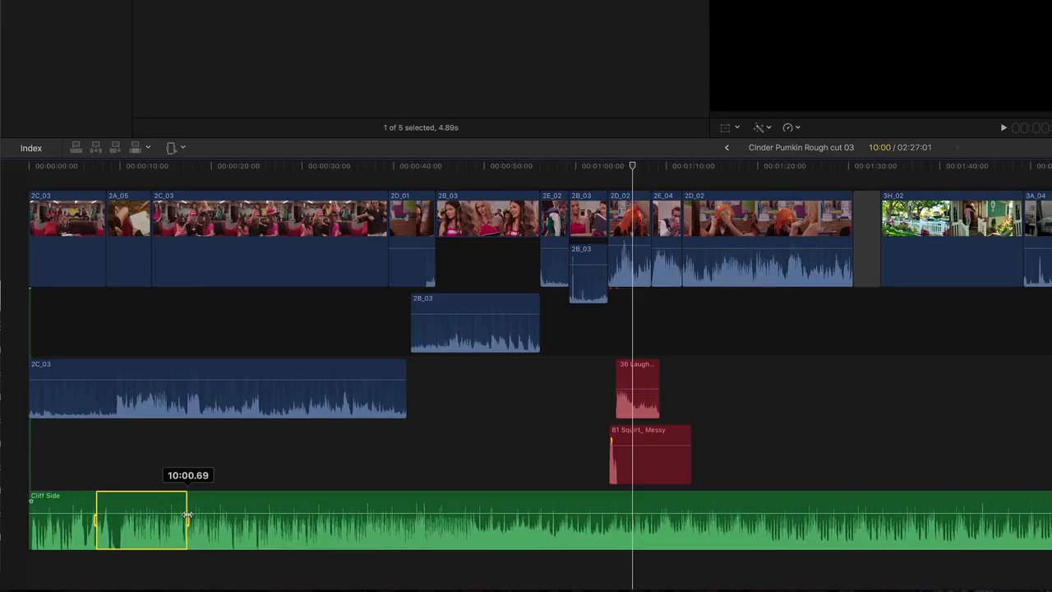
{"action": "left_click_drag", "start_coordinate": [187, 515], "coordinate": [147, 531]}
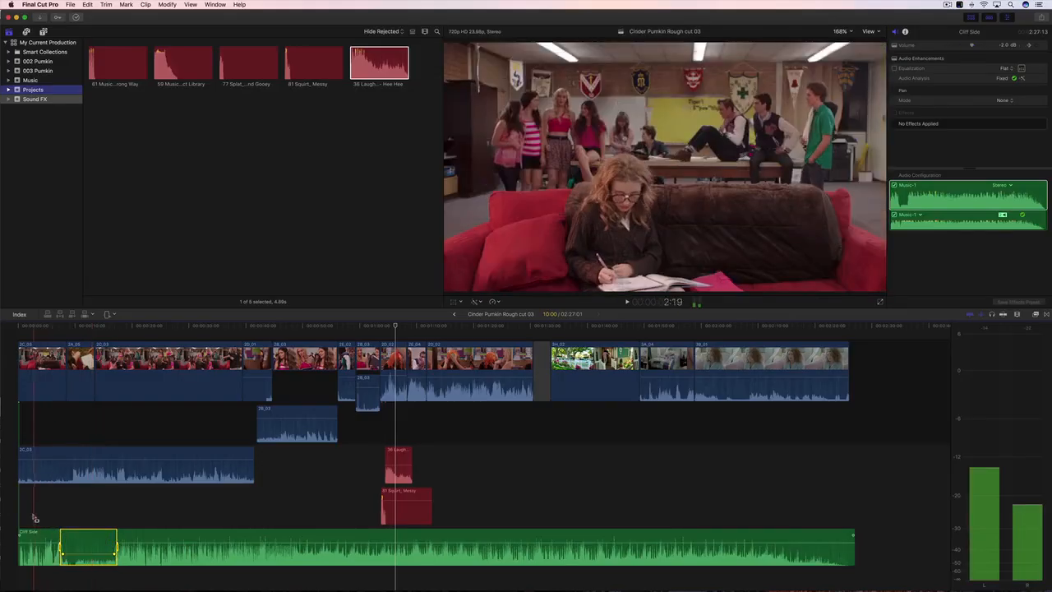
{"action": "key", "text": "space"}
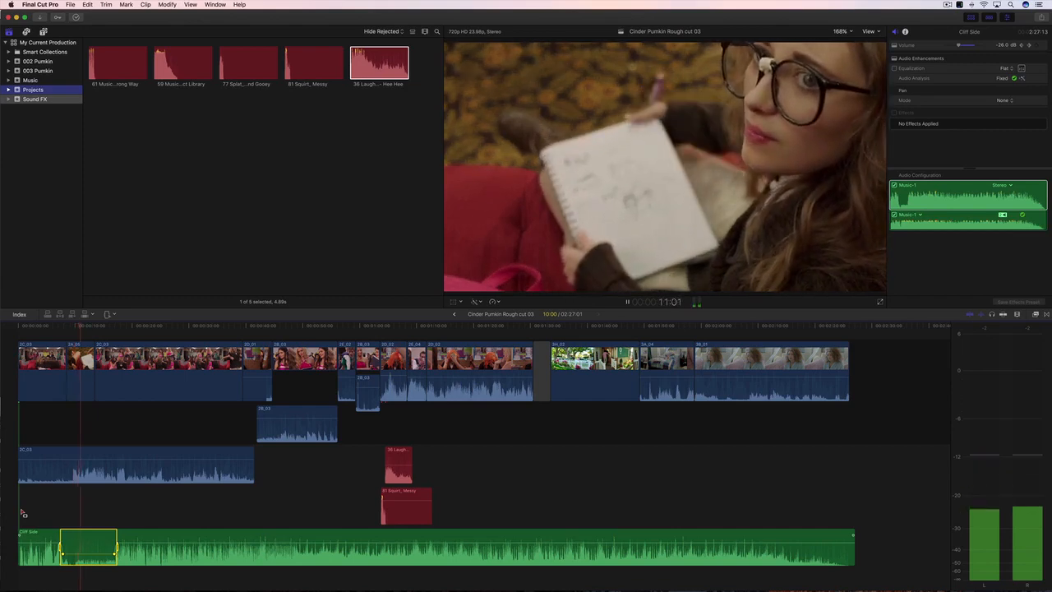
{"action": "key", "text": "space"}
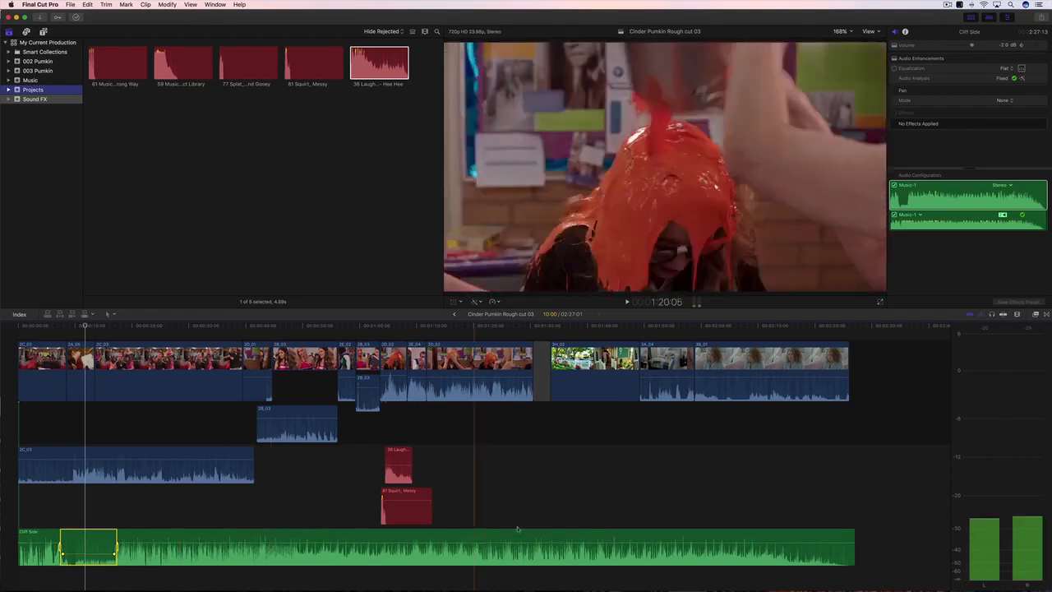
Step: Add the default transition at the end of the Cliff Side music clip
{"action": "left_click", "coordinate": [855, 546]}
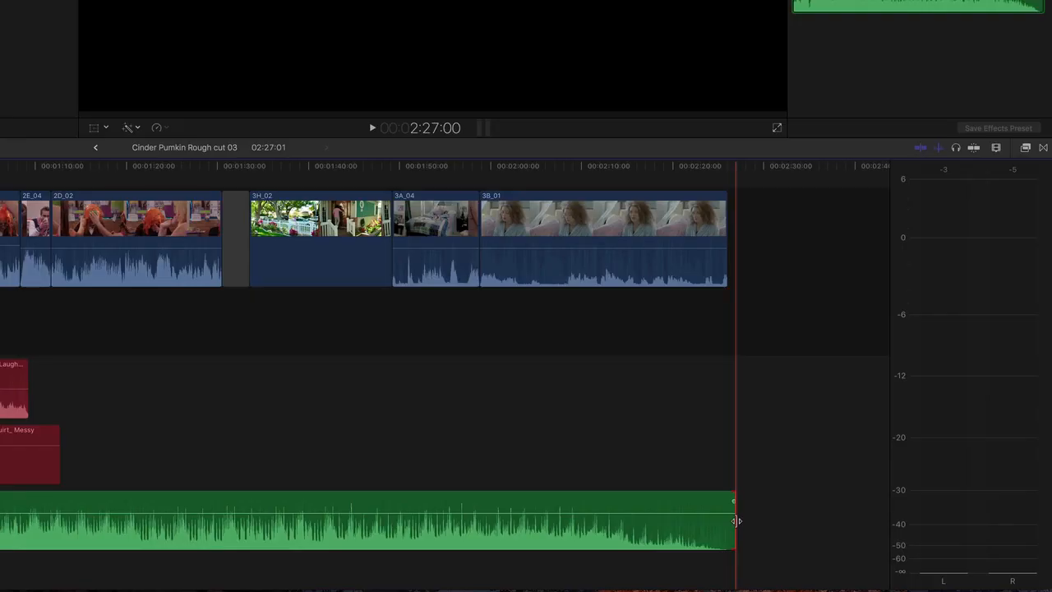
{"action": "key", "text": "super+t"}
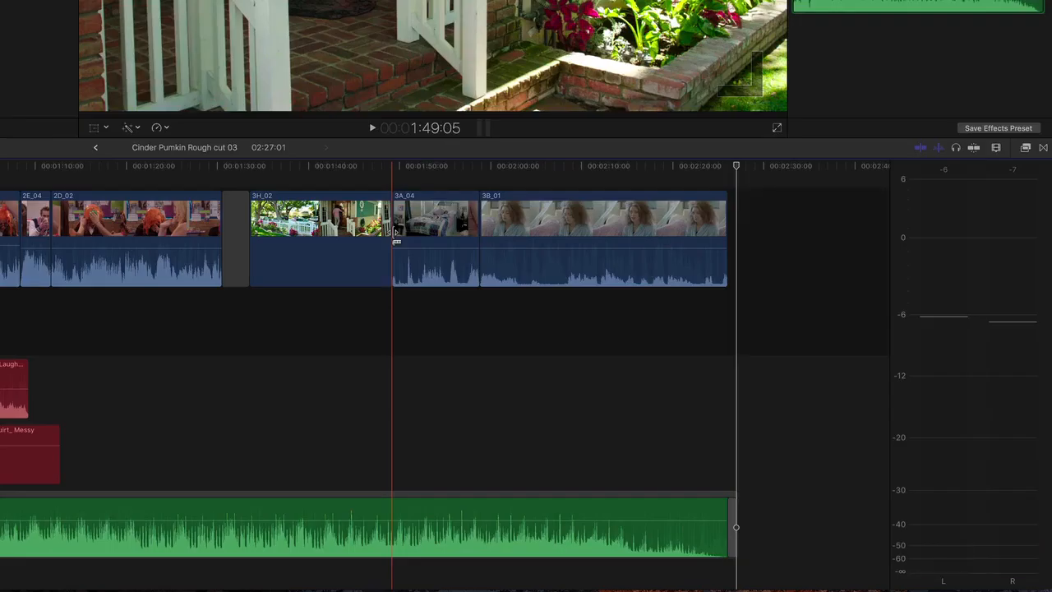
Step: Add a Cross Dissolve at the edit between the 3H_02 and 3A_04 clips and play through it
{"action": "left_click", "coordinate": [642, 373]}
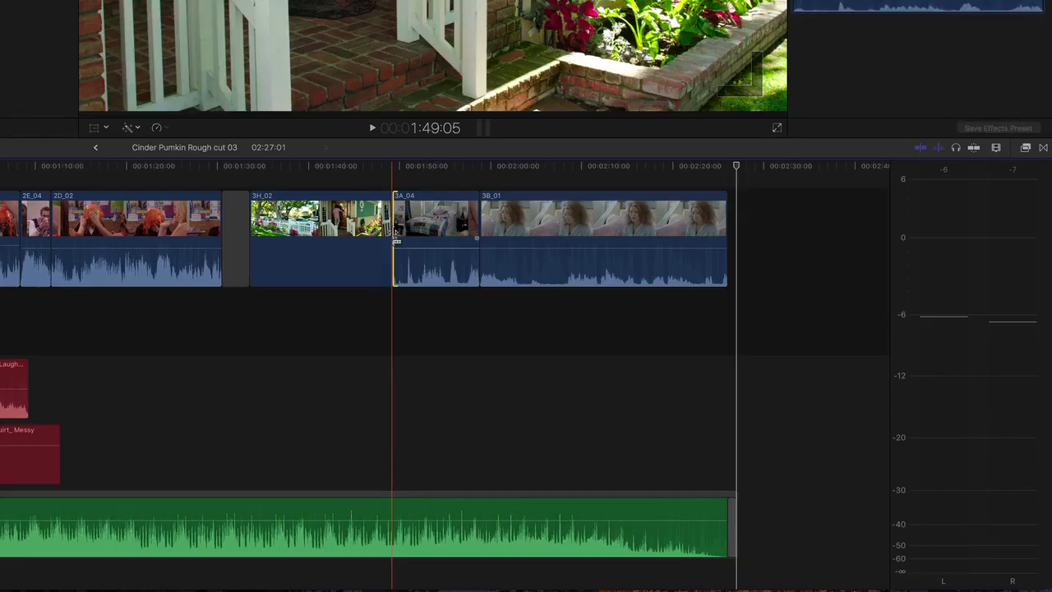
{"action": "left_click", "coordinate": [388, 241]}
{"action": "key", "text": "super+t"}
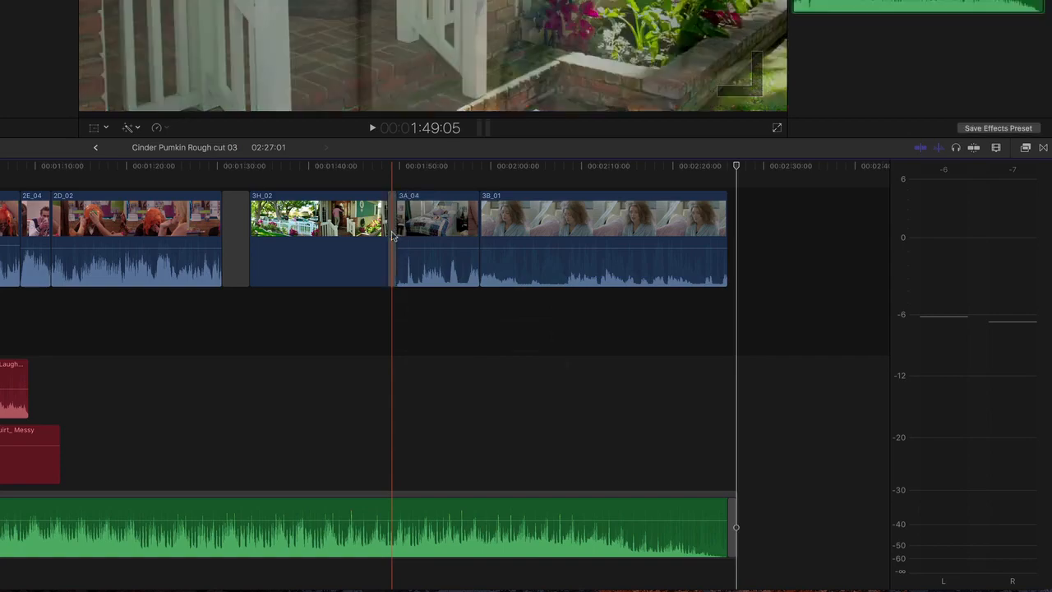
{"action": "key", "text": "space"}
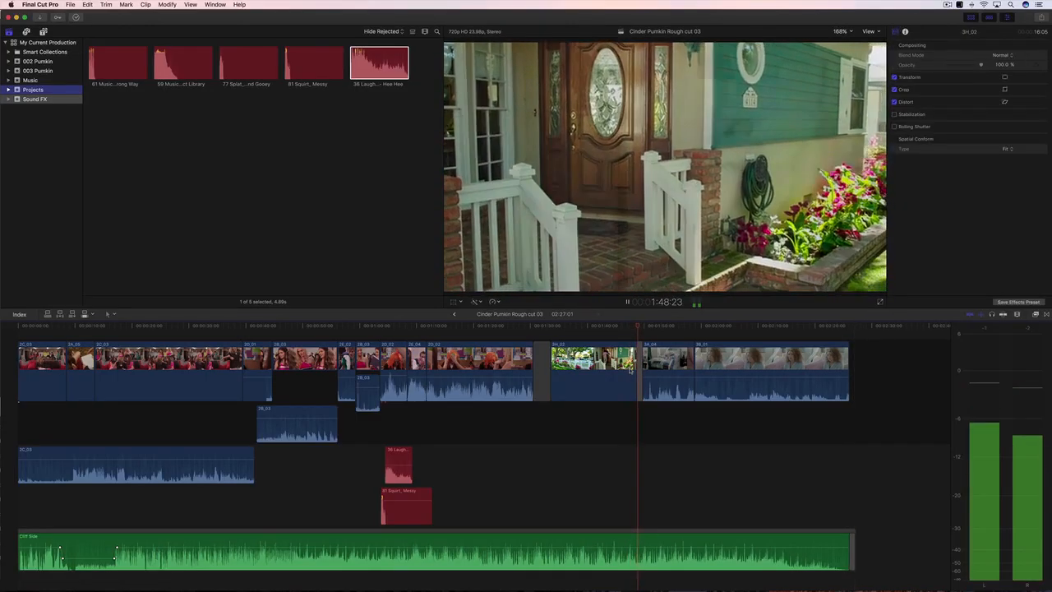
{"action": "key", "text": "space"}
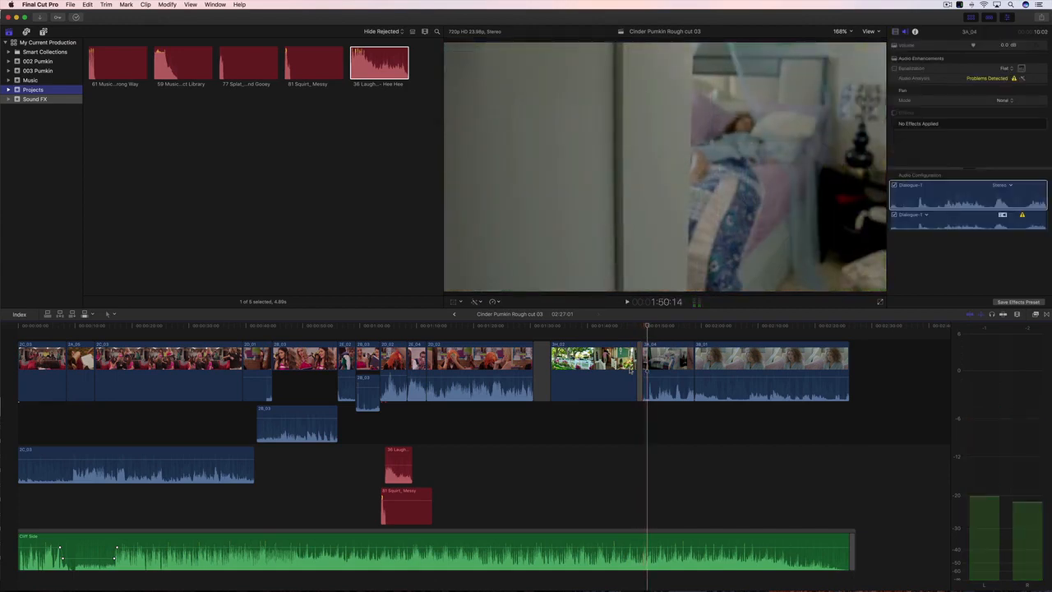
Step: Set the look of the Cross Dissolve between 3H_02 and 3A_04 to Additive
{"action": "left_click", "coordinate": [637, 369]}
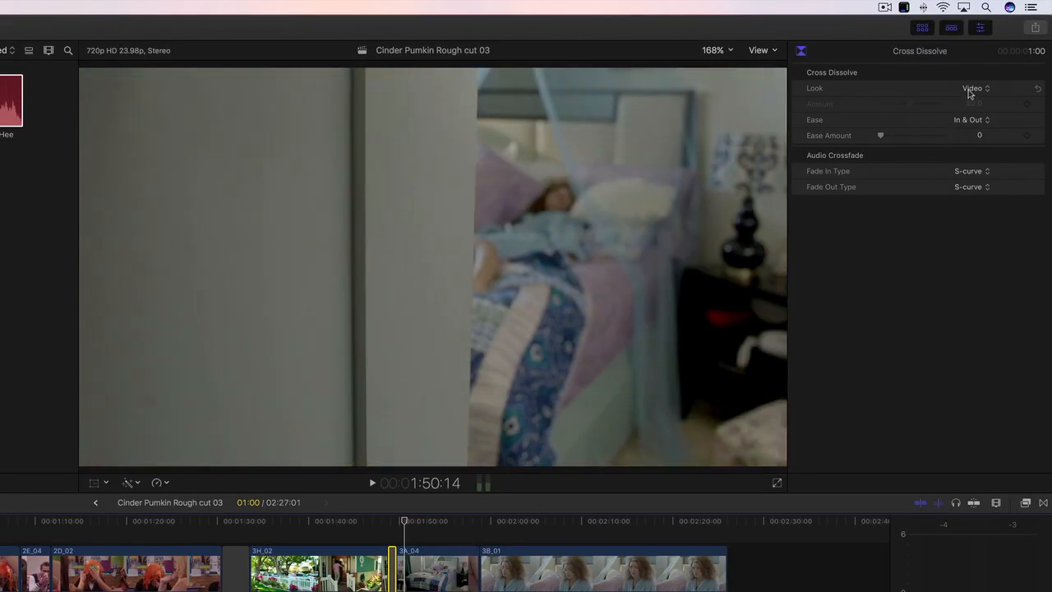
{"action": "left_click", "coordinate": [972, 88]}
{"action": "left_click", "coordinate": [975, 41]}
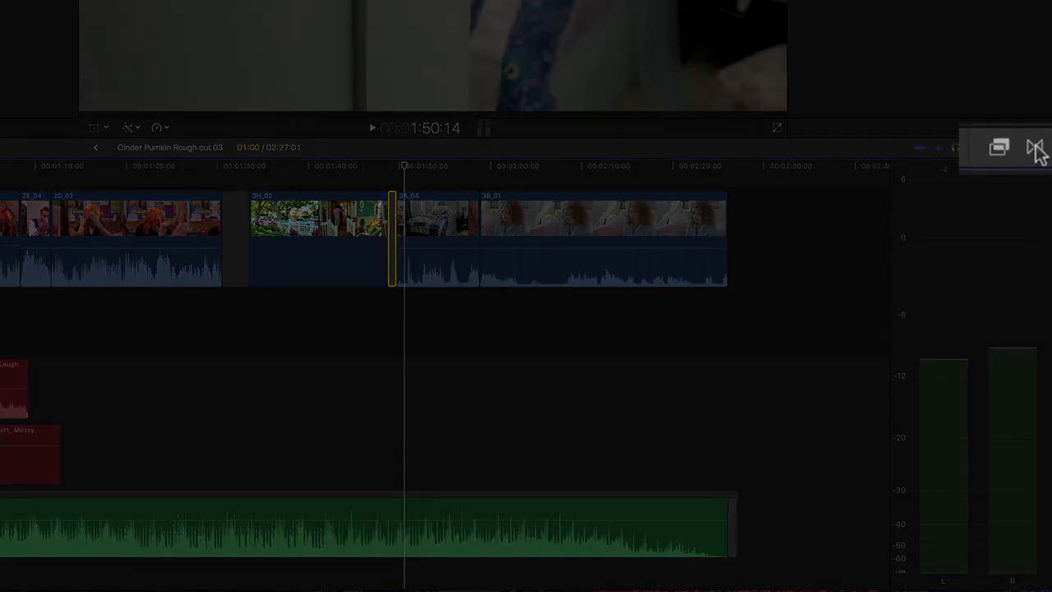
Step: Apply the Artifacts effect from the Light category to the 3H_02 clip and play back the result from about 1:35
{"action": "left_click", "coordinate": [1035, 148]}
{"action": "left_click", "coordinate": [1036, 149]}
{"action": "left_click", "coordinate": [1001, 150]}
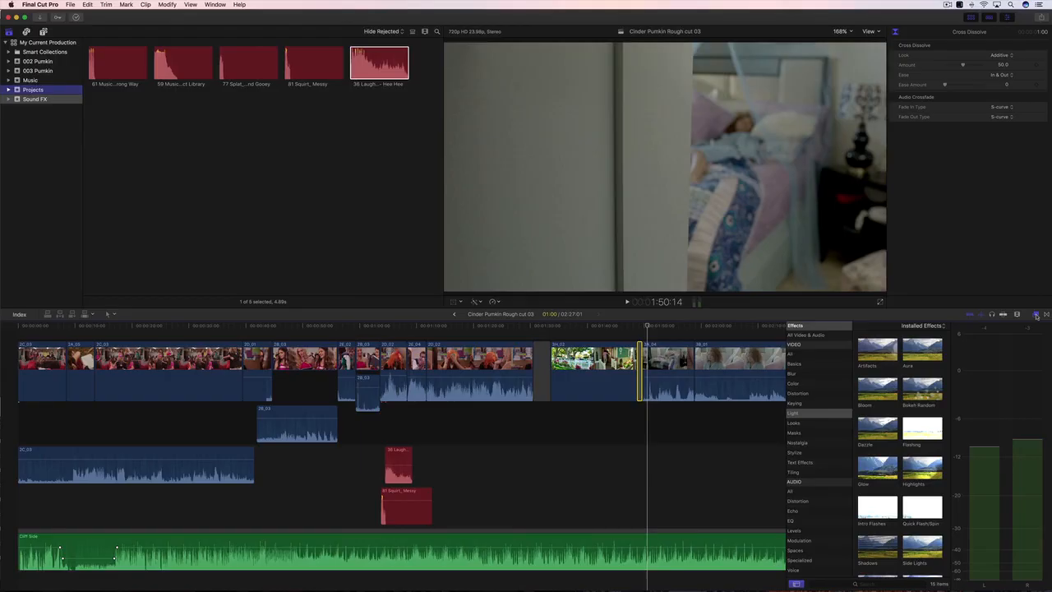
{"action": "left_click", "coordinate": [594, 367]}
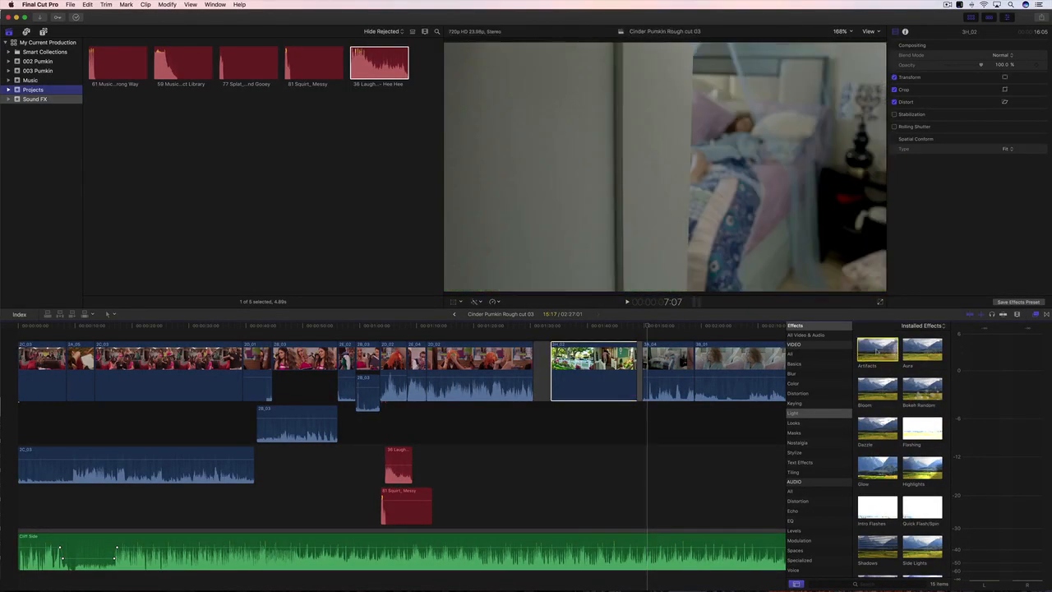
{"action": "left_click_drag", "start_coordinate": [878, 349], "coordinate": [597, 374]}
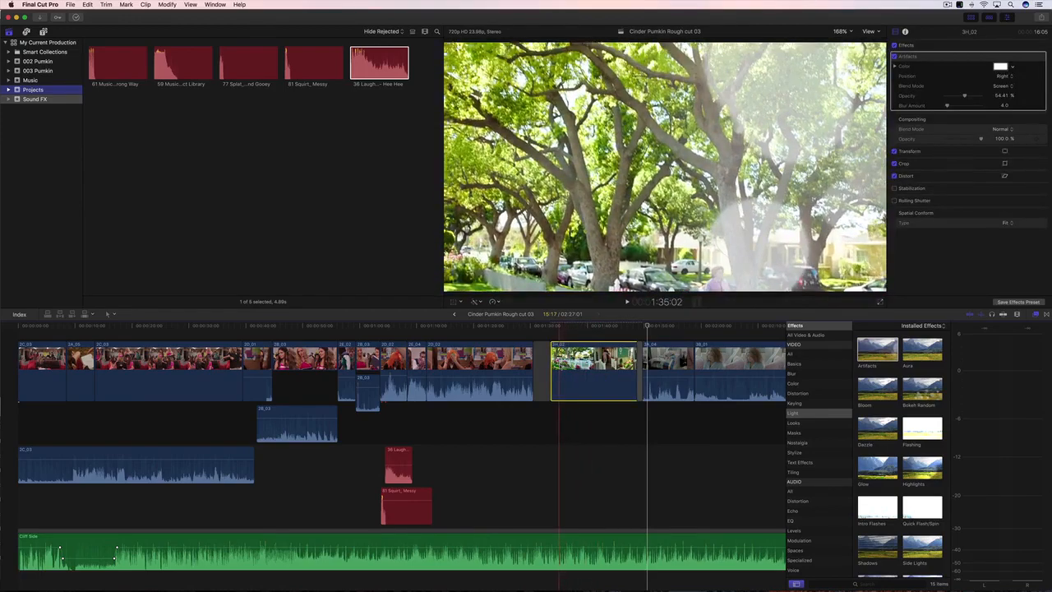
{"action": "key", "text": "space"}
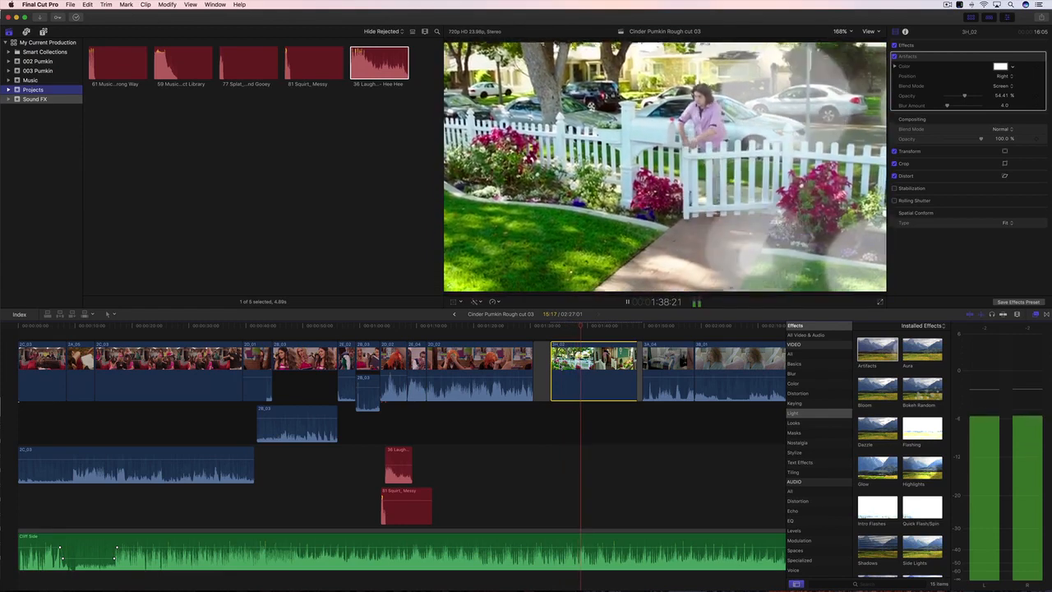
{"action": "key", "text": "space"}
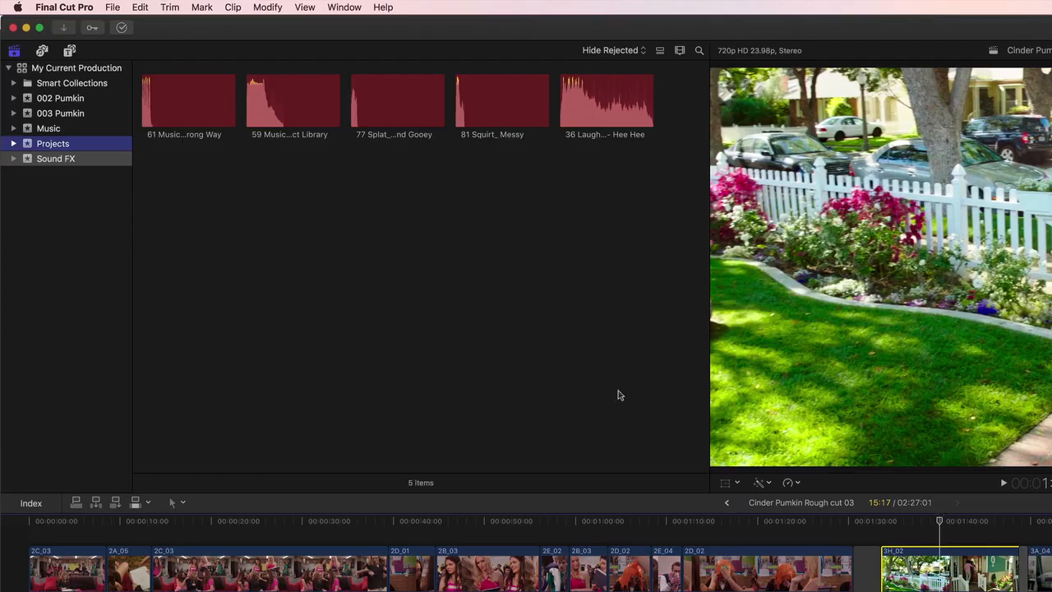
Step: Add an Export File destination to the list of share destinations
{"action": "left_click", "coordinate": [111, 8]}
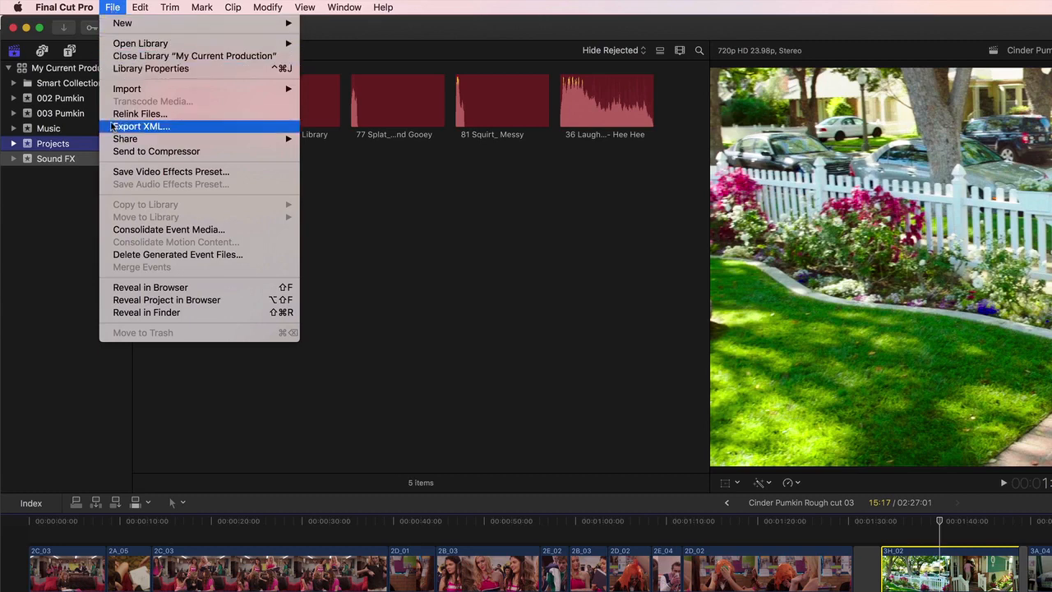
{"action": "mouse_move", "coordinate": [112, 140]}
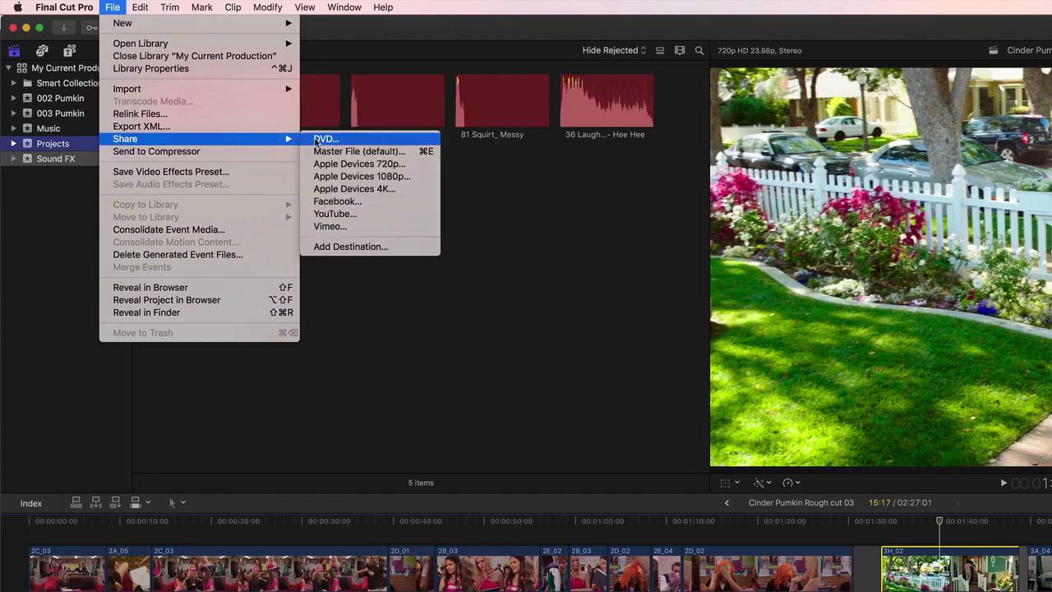
{"action": "left_click", "coordinate": [315, 248]}
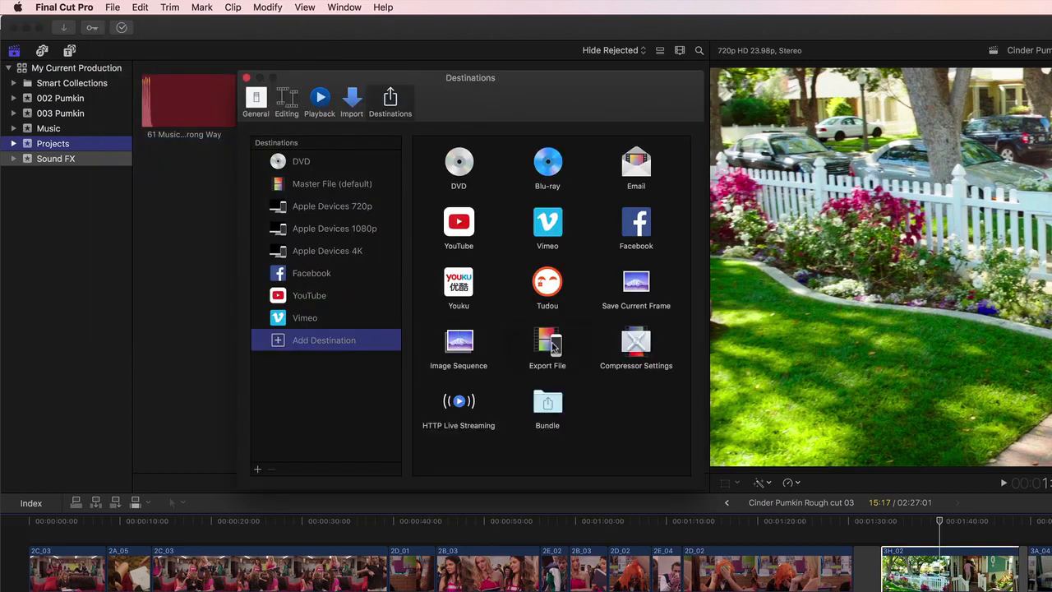
{"action": "left_click_drag", "start_coordinate": [553, 347], "coordinate": [342, 385]}
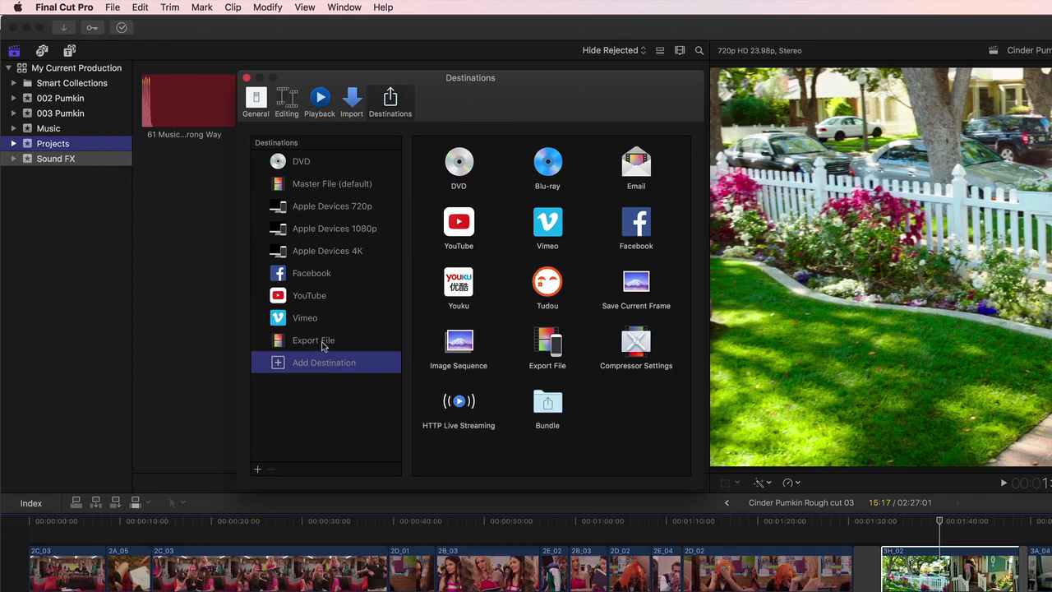
Step: Set the video codec of the Export File destination to Apple ProRes 4444 XQ
{"action": "left_click", "coordinate": [323, 346]}
{"action": "left_click", "coordinate": [526, 202]}
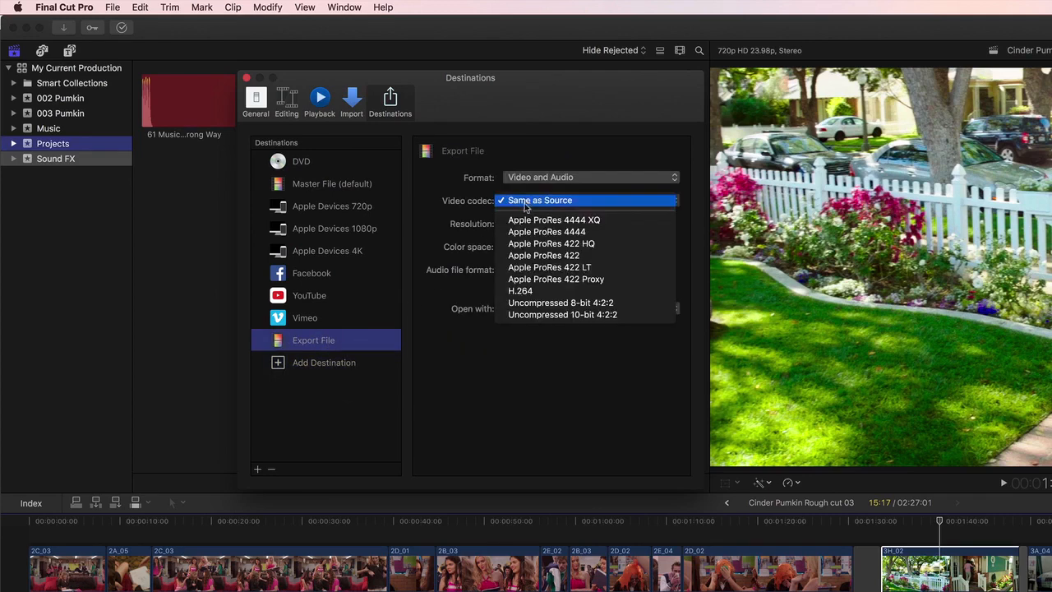
{"action": "left_click", "coordinate": [526, 220]}
Step: Rename the Export File destination to "High Resolution" and close the preferences
{"action": "double_click", "coordinate": [317, 345]}
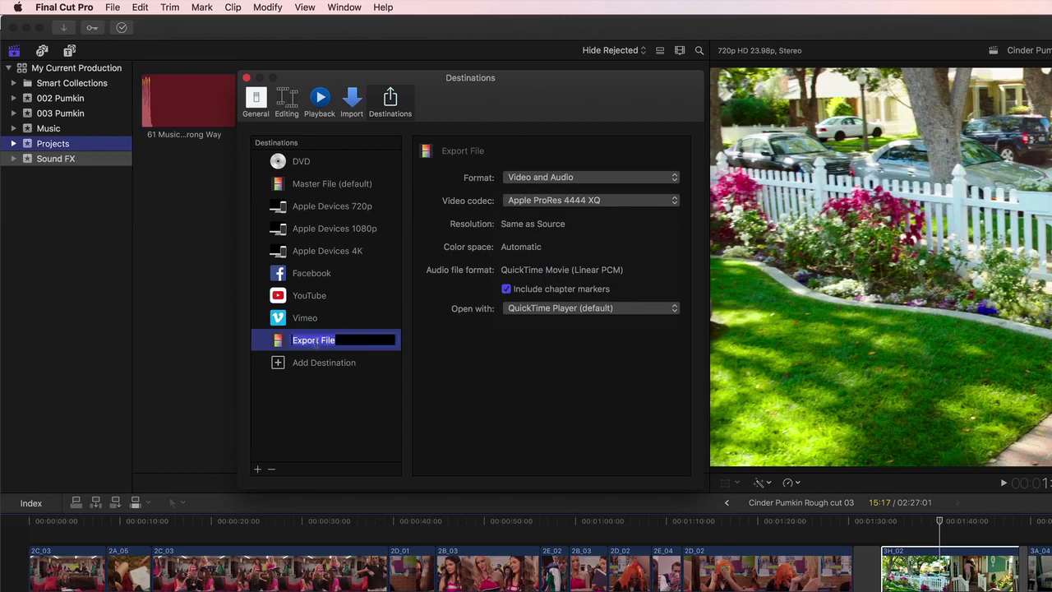
{"action": "type", "text": "High Resolution"}
{"action": "key", "text": "Return"}
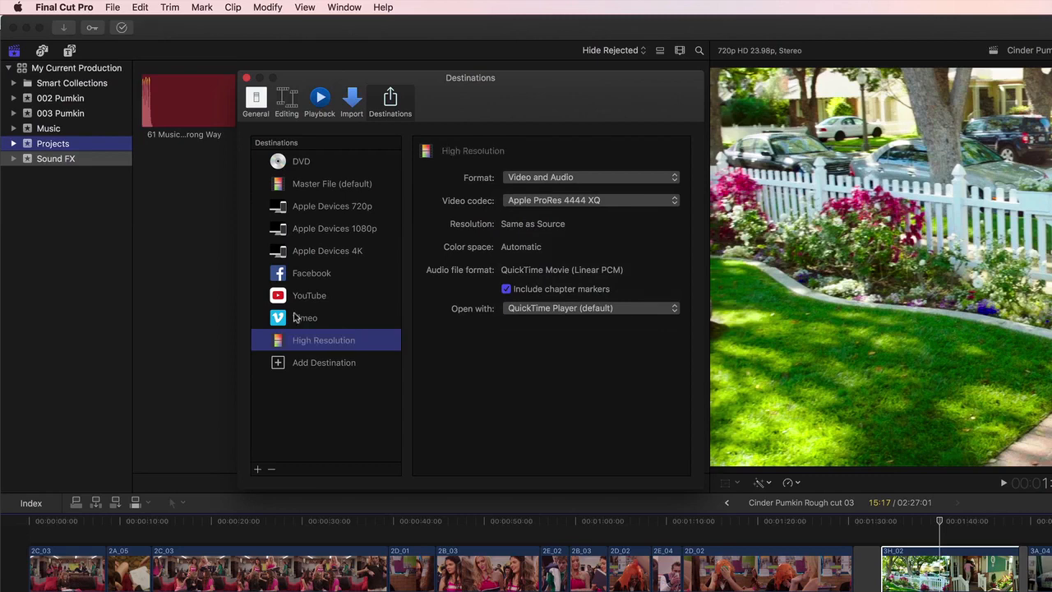
{"action": "left_click", "coordinate": [247, 78]}
Step: Share the project to the High Resolution destination, reviewing its export settings, and save it as Cinder Pumkin Rough cut 03 in Movies
{"action": "left_click", "coordinate": [113, 7]}
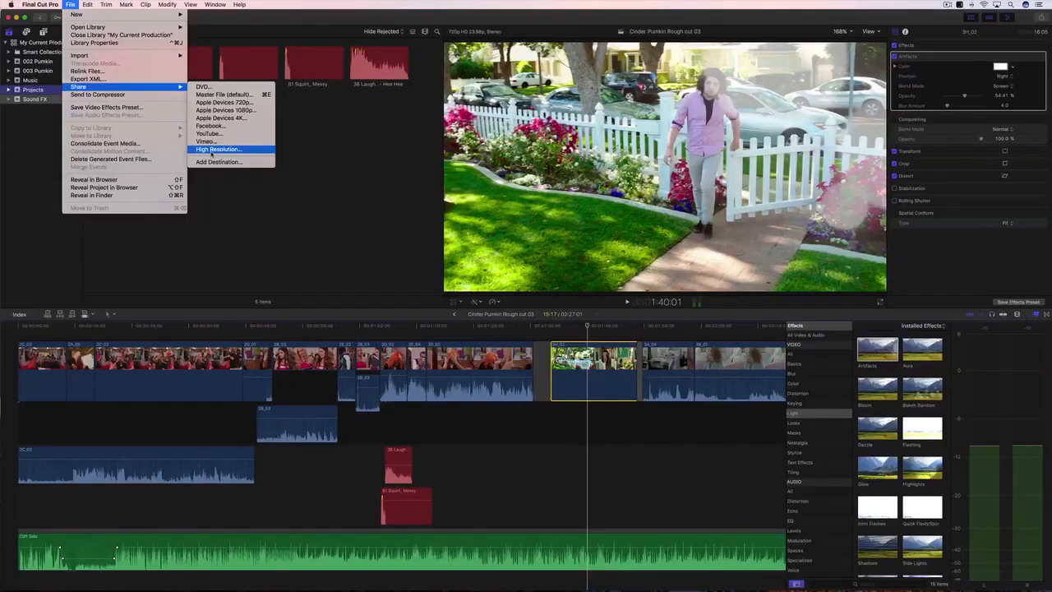
{"action": "left_click", "coordinate": [338, 241]}
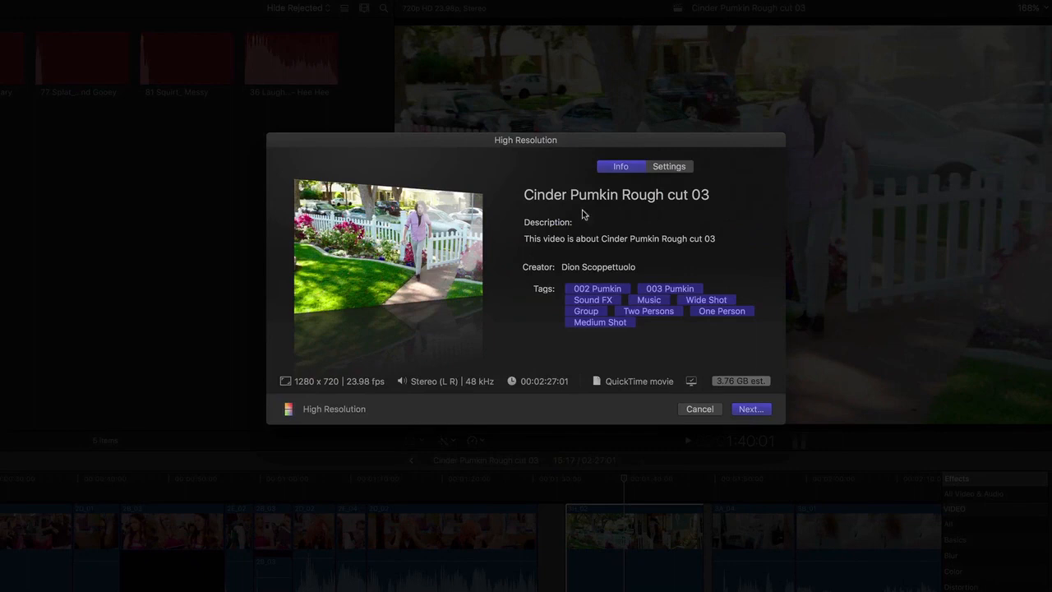
{"action": "left_click", "coordinate": [624, 130]}
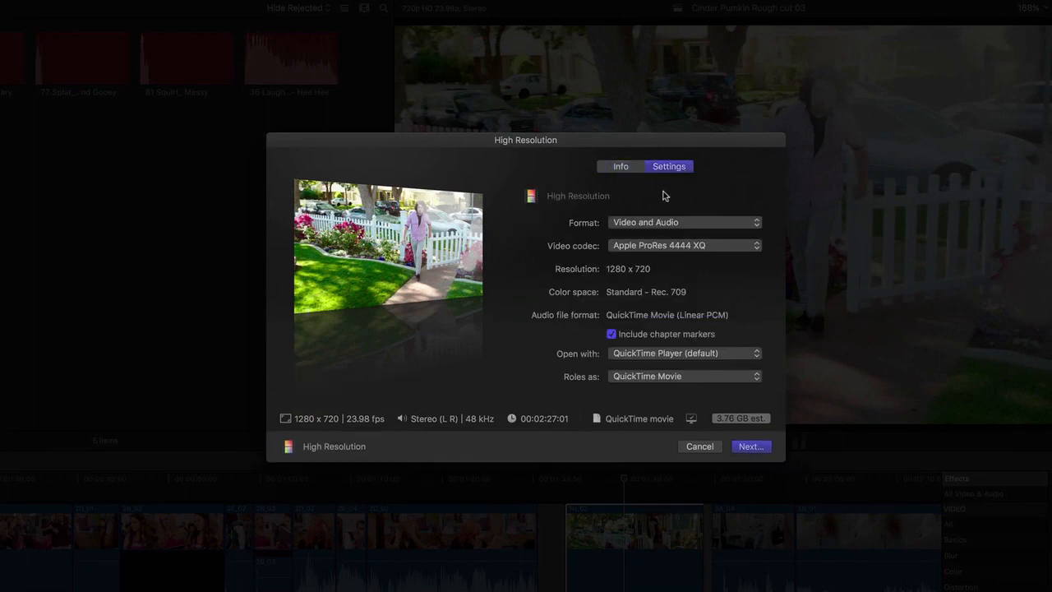
{"action": "left_click", "coordinate": [619, 167]}
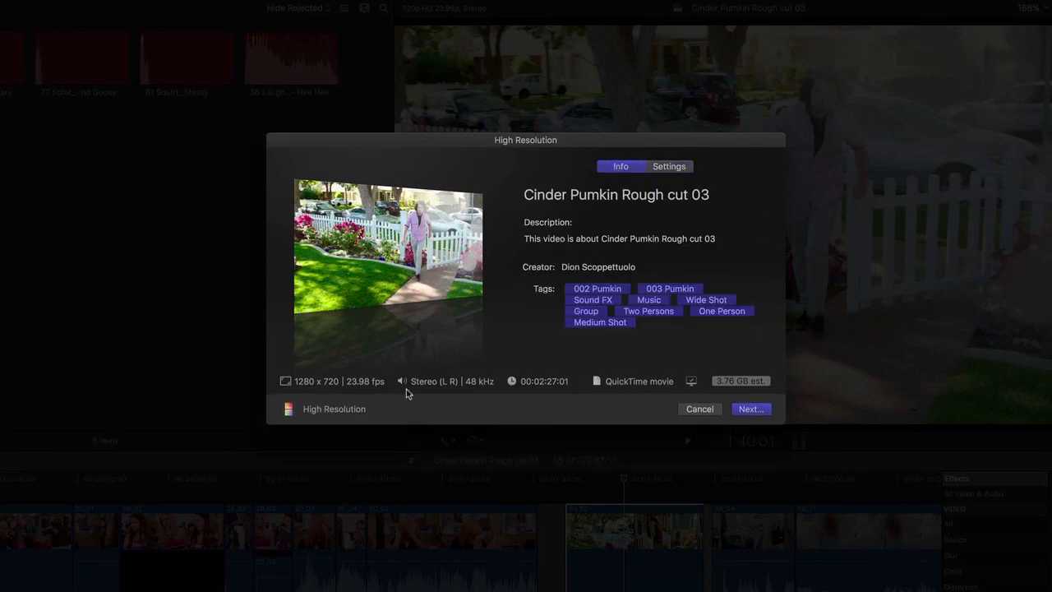
{"action": "left_click", "coordinate": [751, 409]}
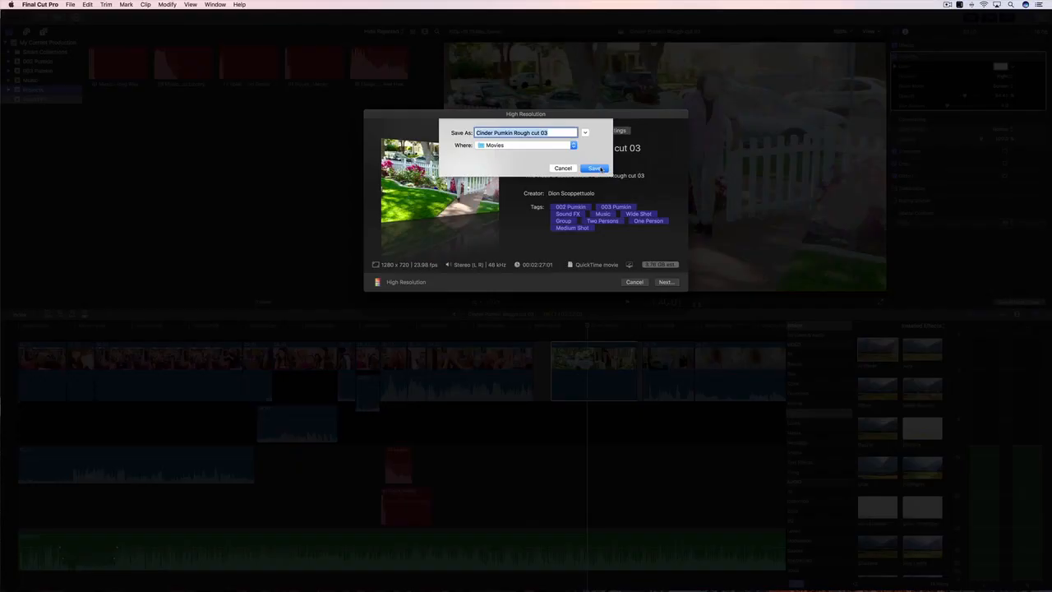
{"action": "left_click", "coordinate": [598, 169]}
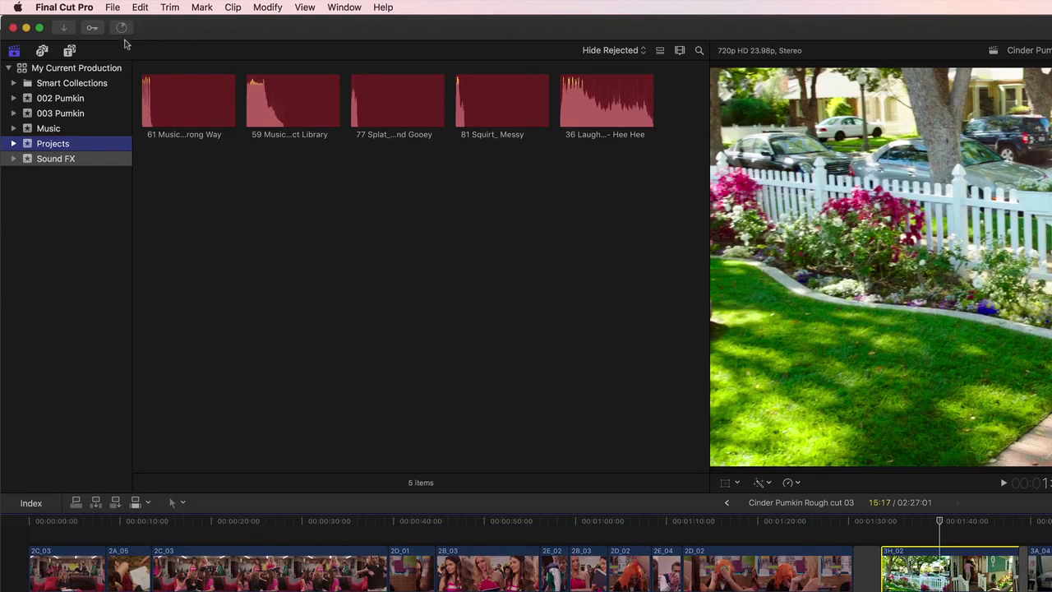
Step: Check the sharing progress and its transcoding details in the background tasks, then close the task list
{"action": "left_click", "coordinate": [122, 28]}
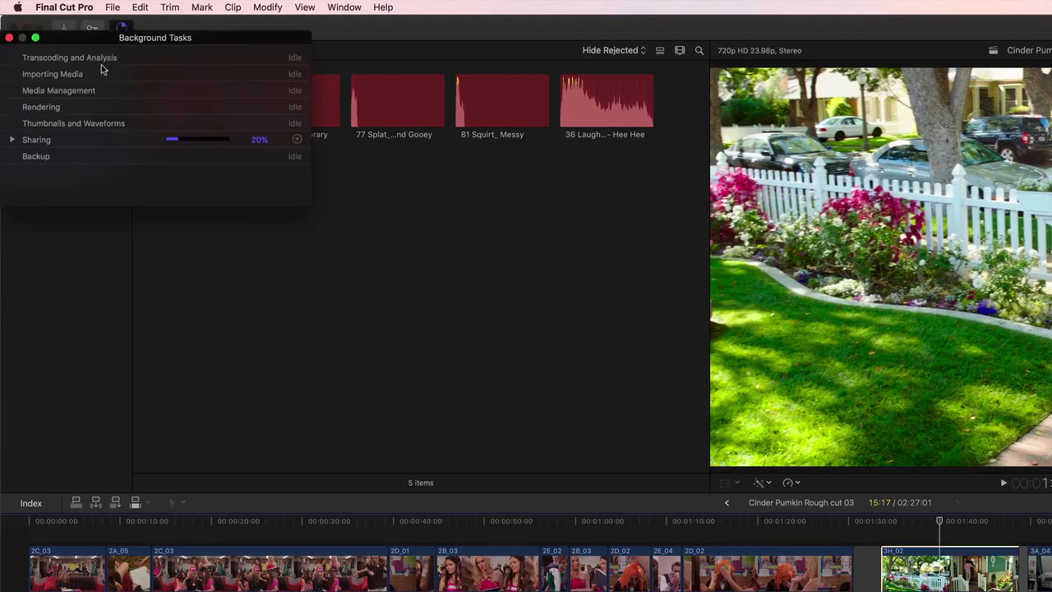
{"action": "left_click", "coordinate": [13, 142]}
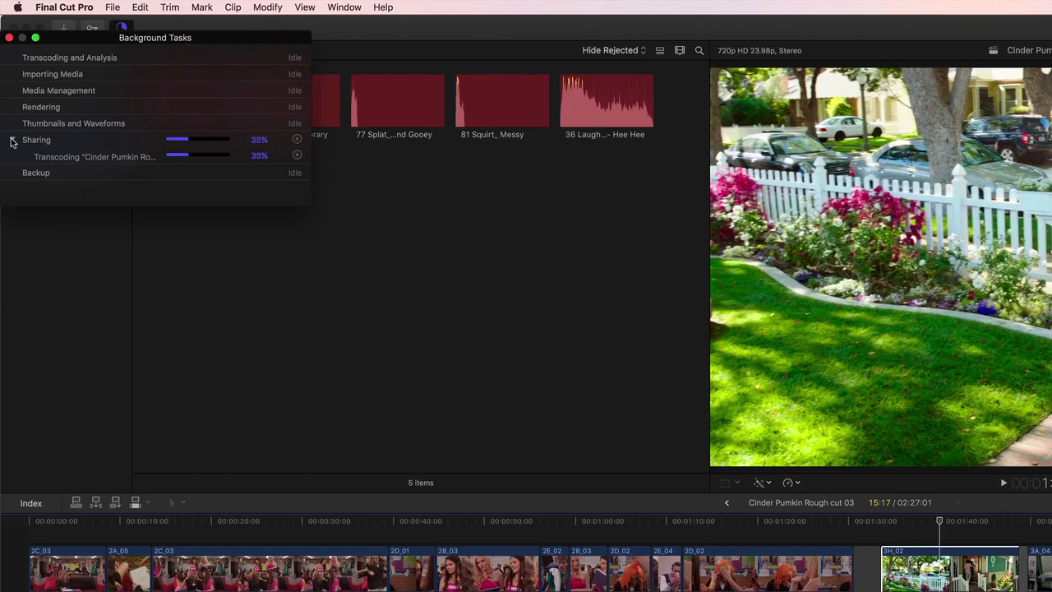
{"action": "left_click", "coordinate": [13, 141]}
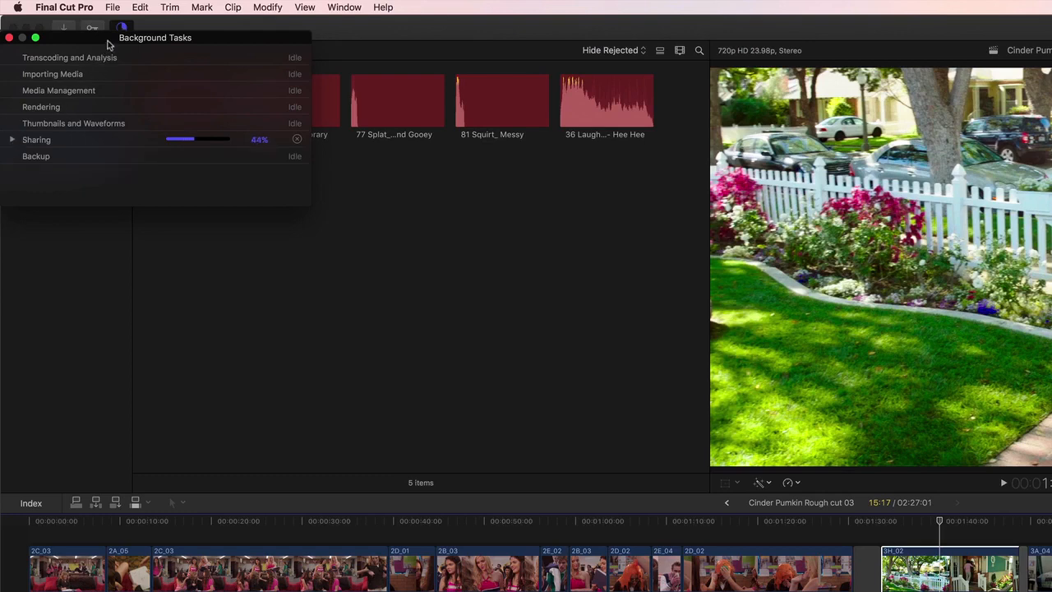
{"action": "left_click", "coordinate": [121, 28]}
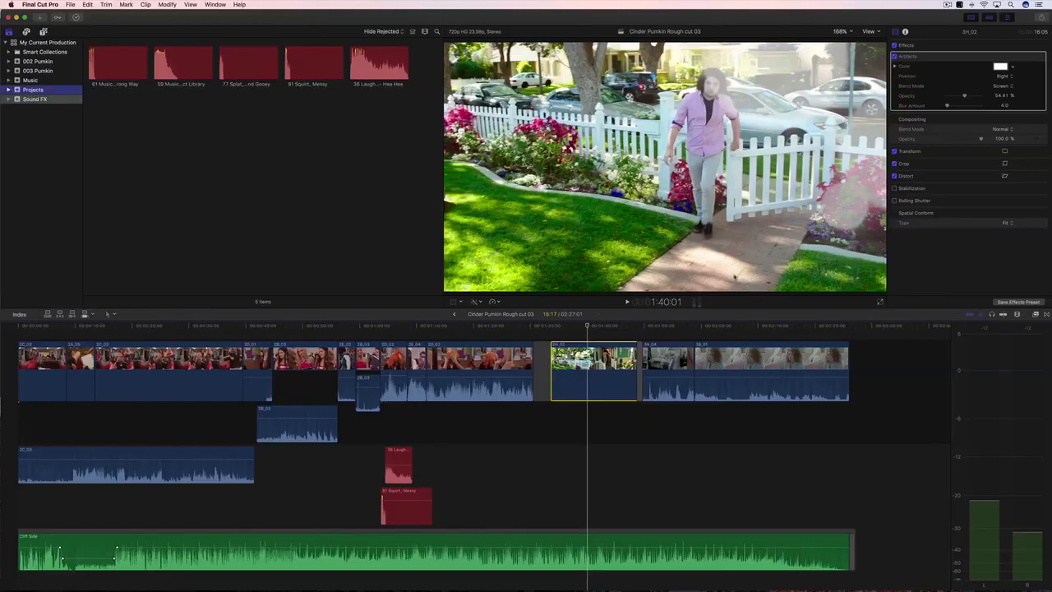
Step: Hide the inspector to enlarge the viewer and play the project from the beginning
{"action": "left_click", "coordinate": [1009, 16]}
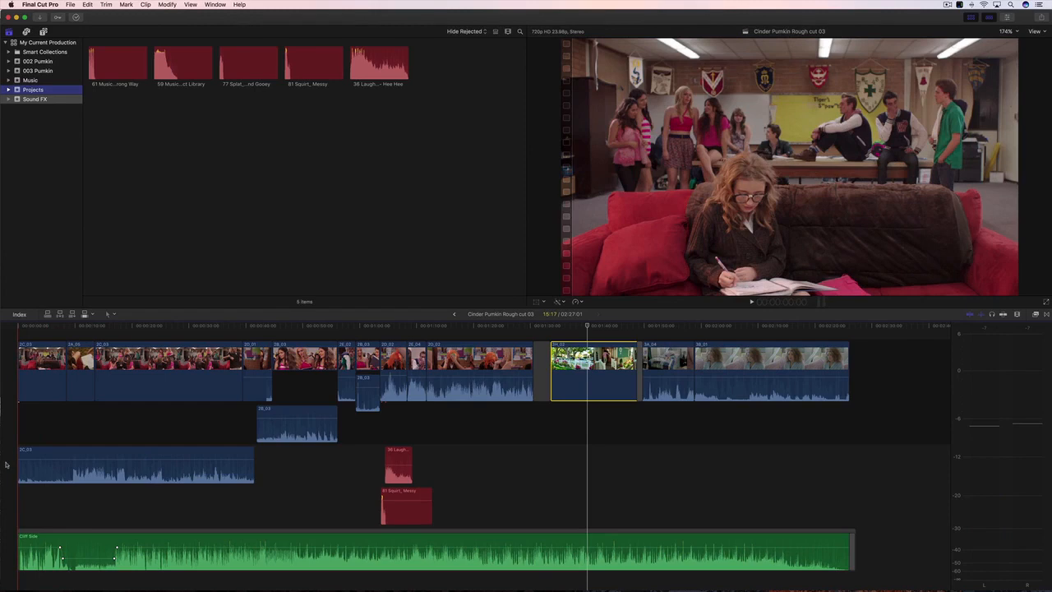
{"action": "key", "text": "Home"}
{"action": "key", "text": "space"}
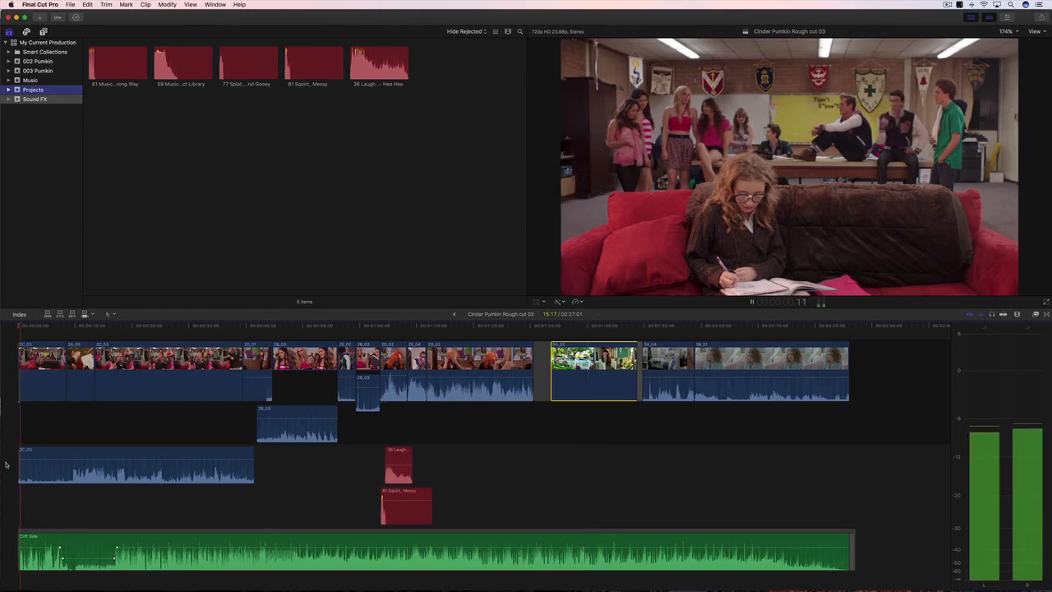